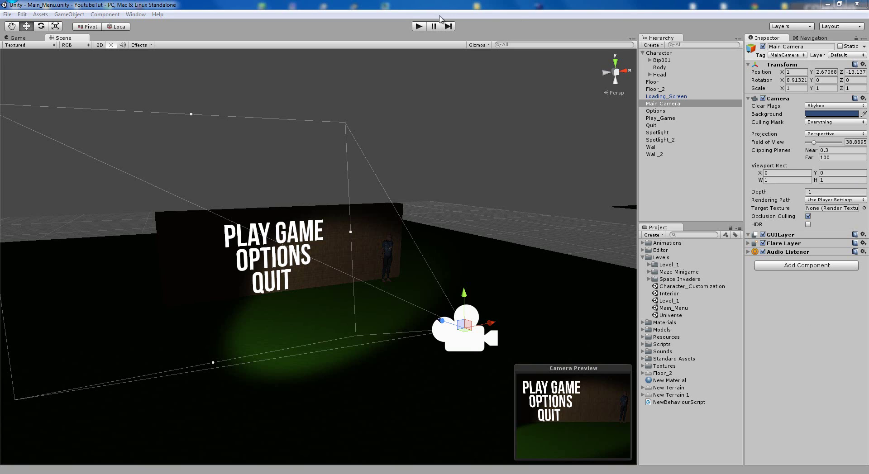
# - Test-run the main menu scene and inspect the box colliders of the Play_Game, Options and Quit texts
pyautogui.click(418, 27)
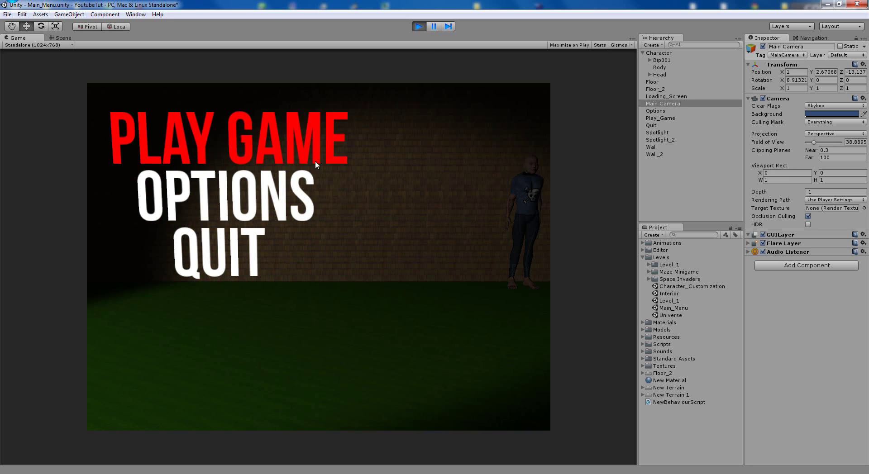
pyautogui.click(418, 26)
pyautogui.doubleClick(660, 118)
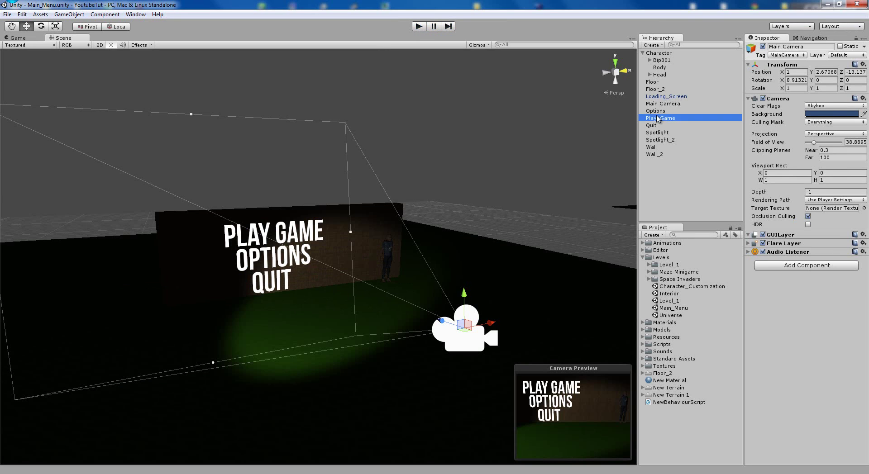
pyautogui.scroll(5, 392, 204)
pyautogui.keyDown('alt'); pyautogui.moveTo(391, 204); pyautogui.dragTo(362, 253); pyautogui.keyUp('alt')
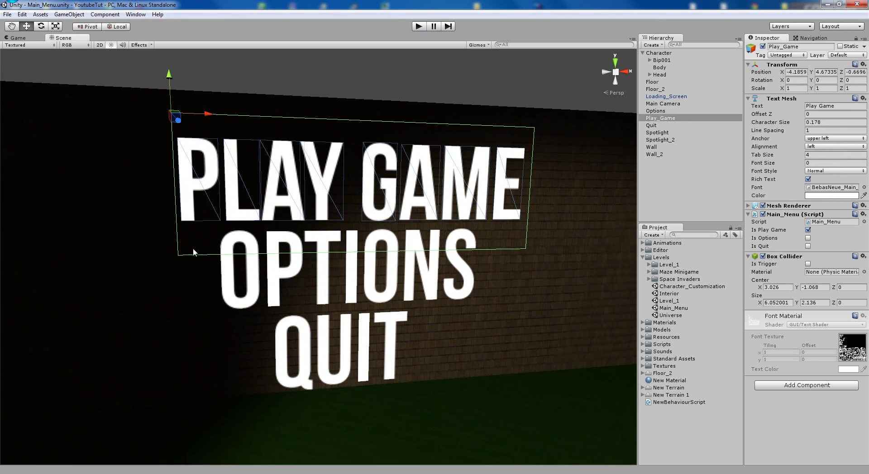
pyautogui.click(656, 111)
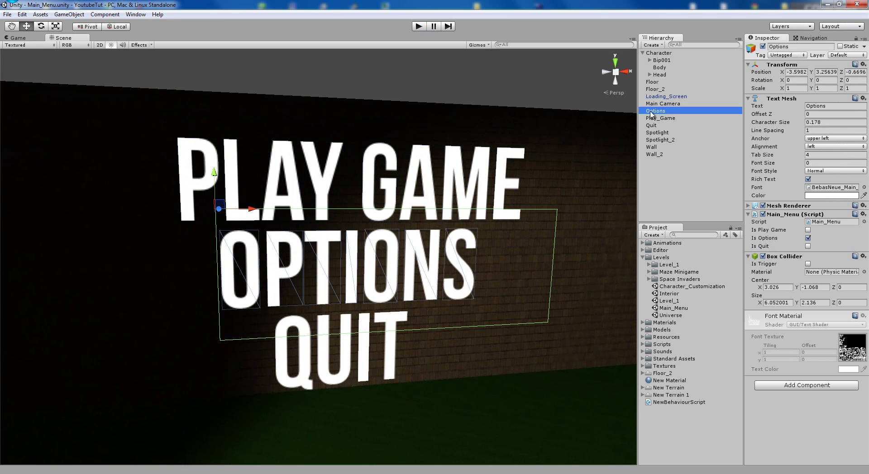
pyautogui.click(662, 126)
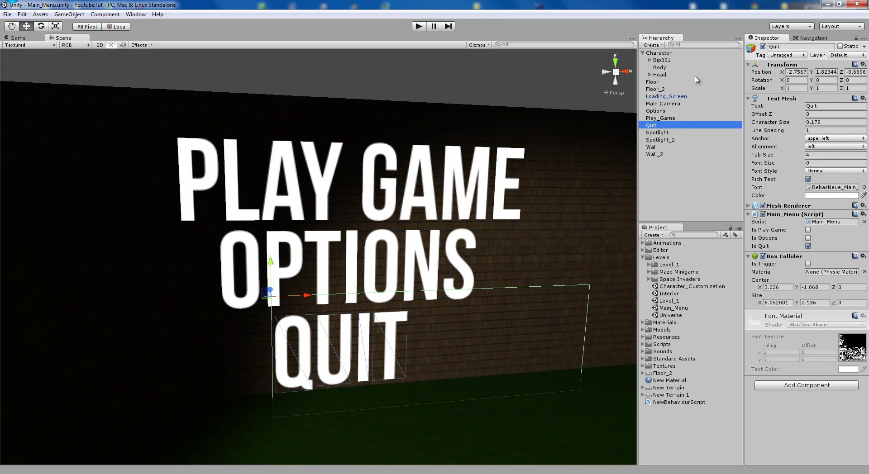
# - Set the Play_Game box collider's center Y to -1 and size Y to 1.47, and test the menu texts' hover areas
pyautogui.click(672, 119)
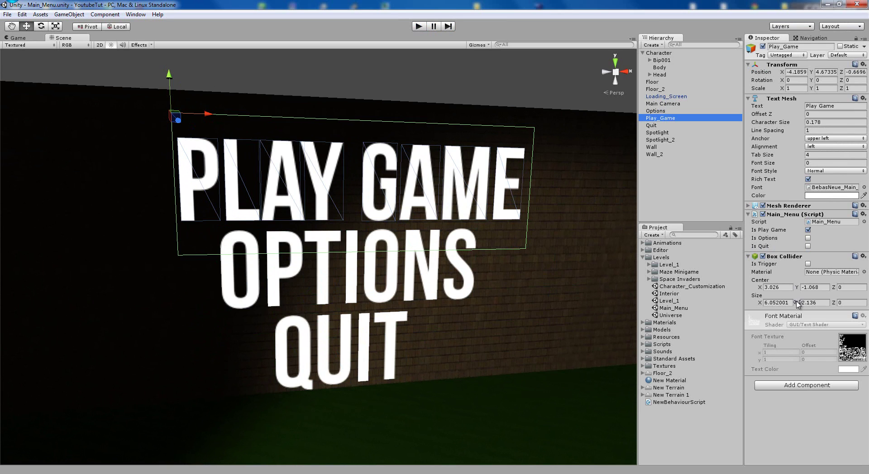
pyautogui.moveTo(797, 304)
pyautogui.mouseDown()
pyautogui.moveTo(783, 306)
pyautogui.moveTo(809, 285)
pyautogui.moveTo(799, 288)
pyautogui.mouseUp()
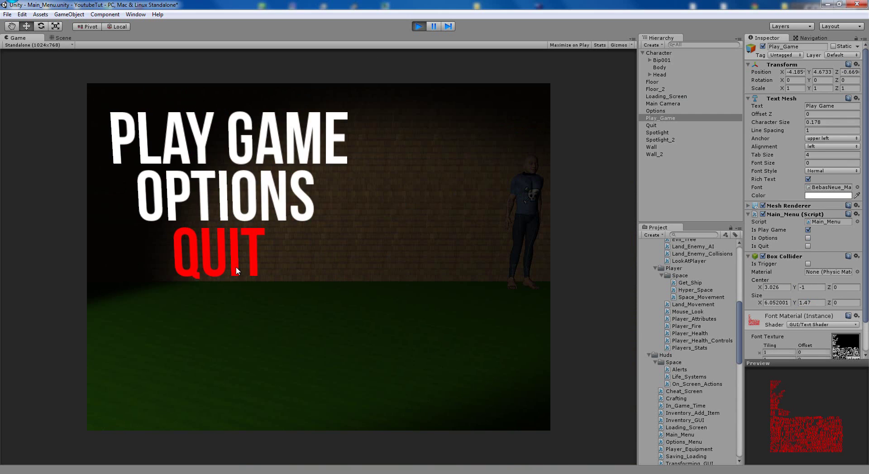
pyautogui.click(419, 27)
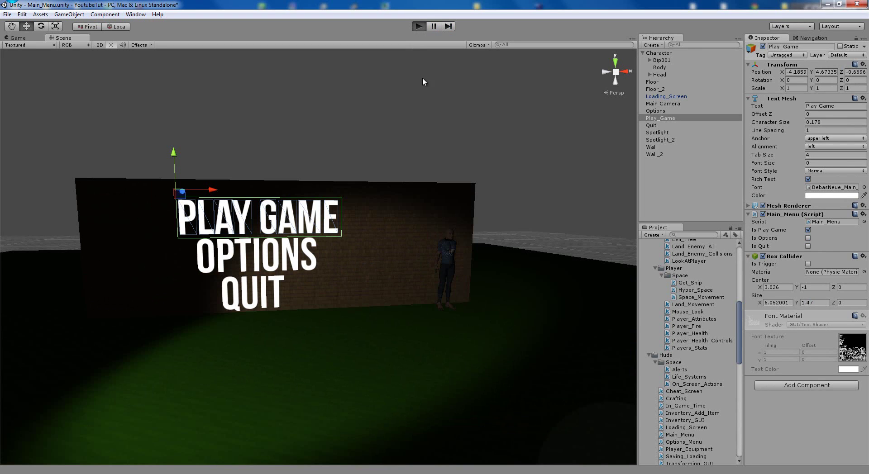
# - Run the scene, open the options screen from the menu, return to the main menu and stop the run
pyautogui.hotkey('ctrl', 'p')
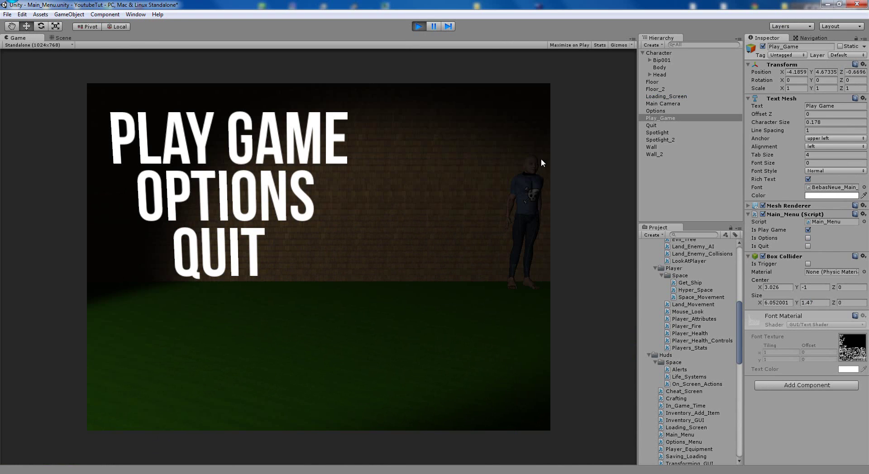
pyautogui.click(199, 195)
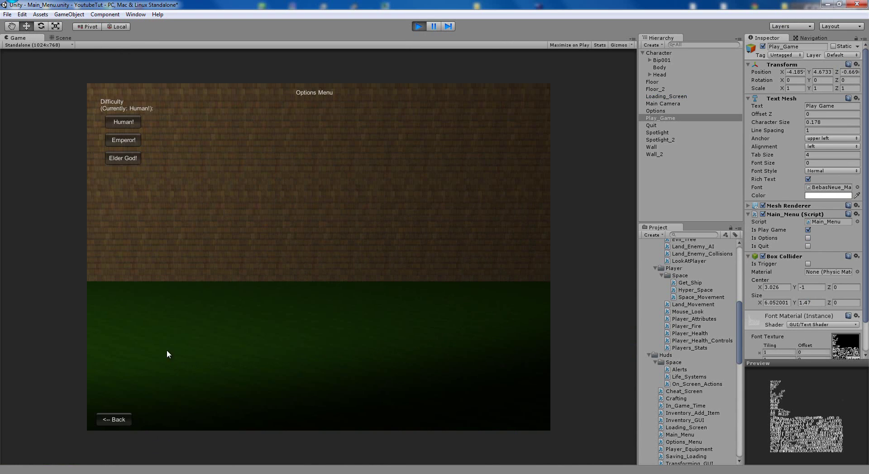
pyautogui.click(121, 422)
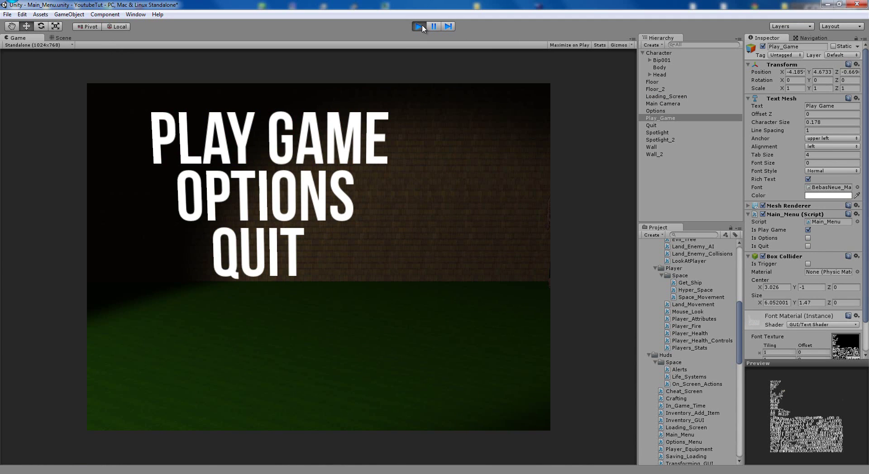
pyautogui.click(419, 26)
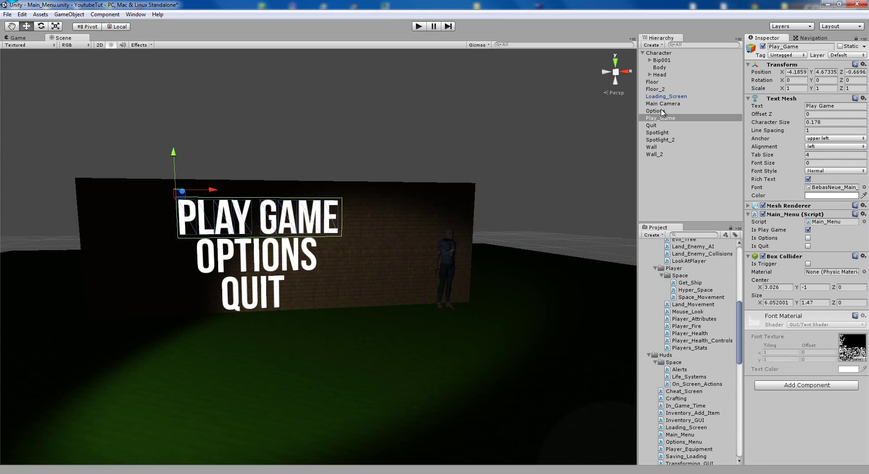
# - Select Wall_2 behind the options screen and open its attached Options_Menu script in Notepad++
pyautogui.click(656, 111)
pyautogui.moveTo(595, 114); pyautogui.dragTo(409, 253, button='middle')
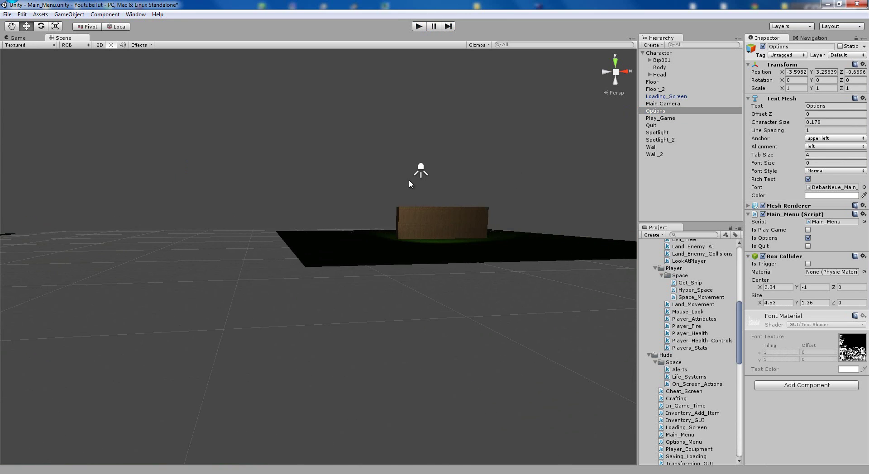
pyautogui.click(431, 240)
pyautogui.click(436, 227)
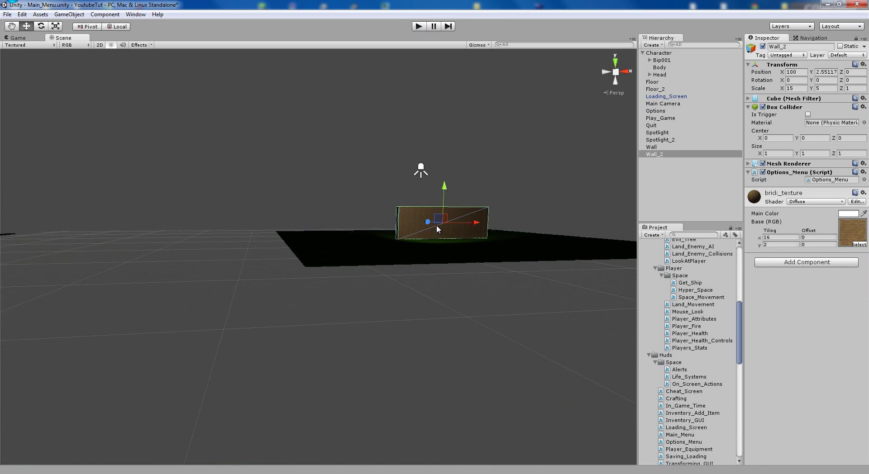
pyautogui.doubleClick(825, 180)
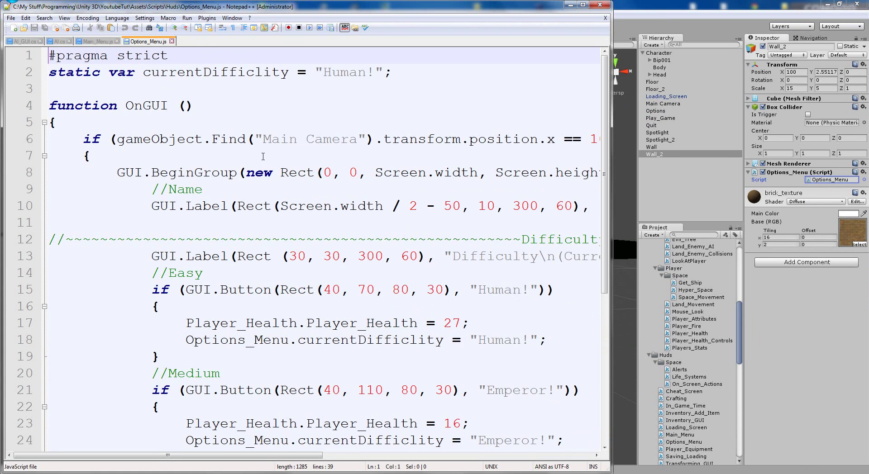
# - Find the Back Button code in the script and select the value assigned to the Main Camera's X position
pyautogui.click(302, 203)
pyautogui.keyDown('ctrl'); pyautogui.scroll(-1, 301, 203); pyautogui.keyUp('ctrl')
pyautogui.scroll(-4, 281, 197)
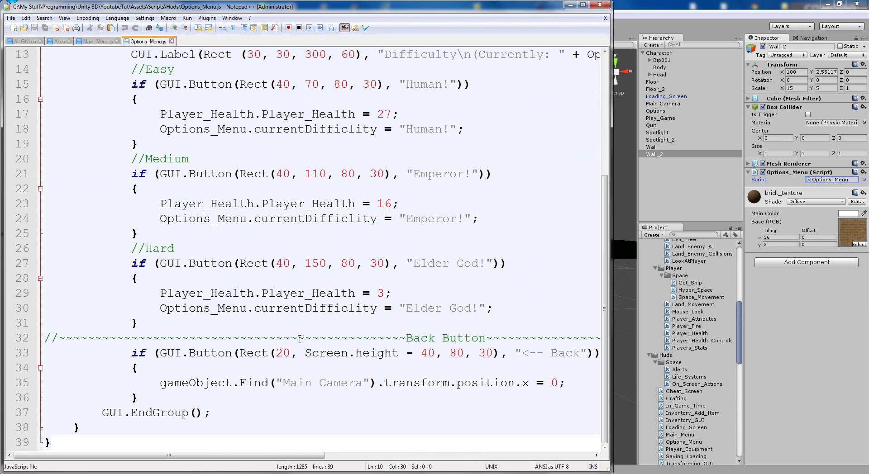
pyautogui.moveTo(299, 338); pyautogui.dragTo(516, 382)
pyautogui.click(176, 384)
pyautogui.click(559, 383)
pyautogui.doubleClick(558, 383)
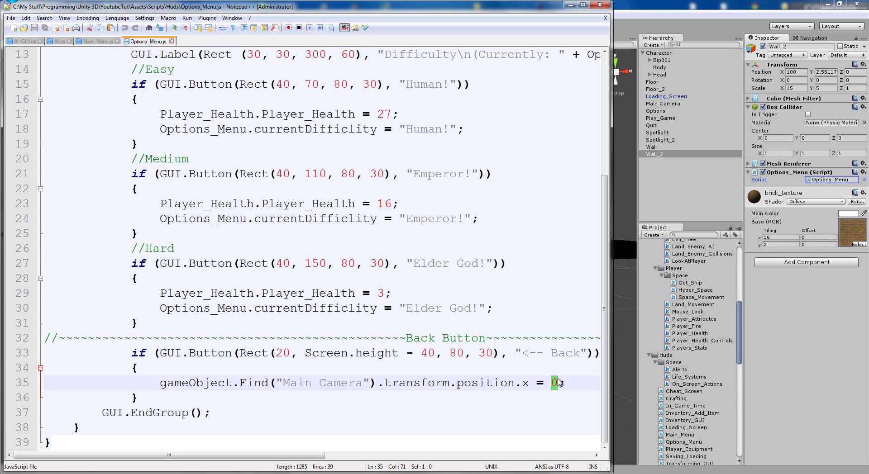
# - Switch to Unity, try the Main Camera at X position 0 in the game view and restore it to 1
pyautogui.click(851, 372)
pyautogui.click(677, 103)
pyautogui.moveTo(520, 240); pyautogui.dragTo(435, 299, button='middle')
pyautogui.press('f')
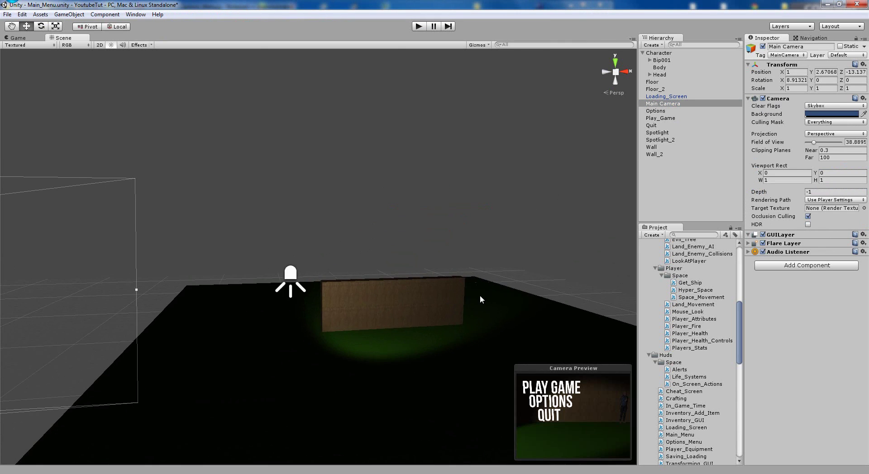
pyautogui.doubleClick(708, 103)
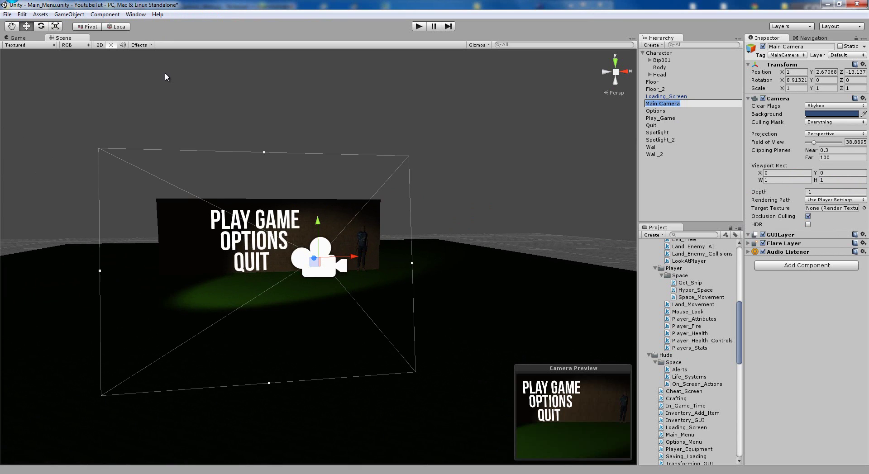
pyautogui.click(18, 37)
pyautogui.click(796, 72)
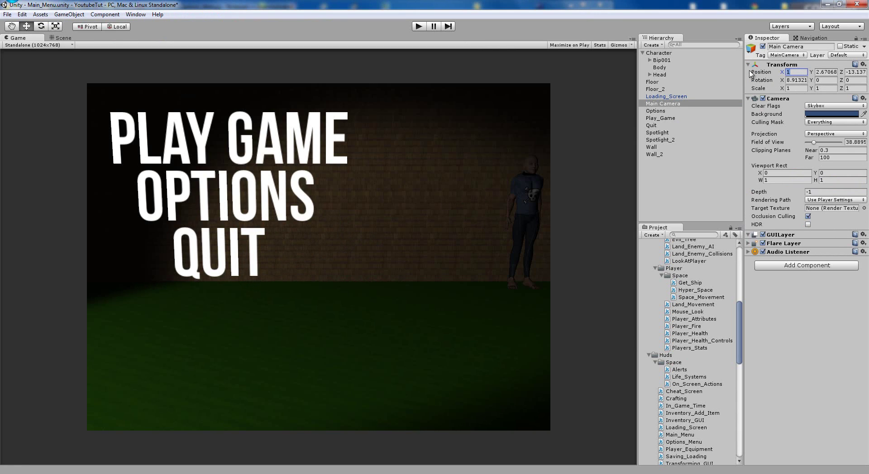
pyautogui.write('0')
pyautogui.press('Return')
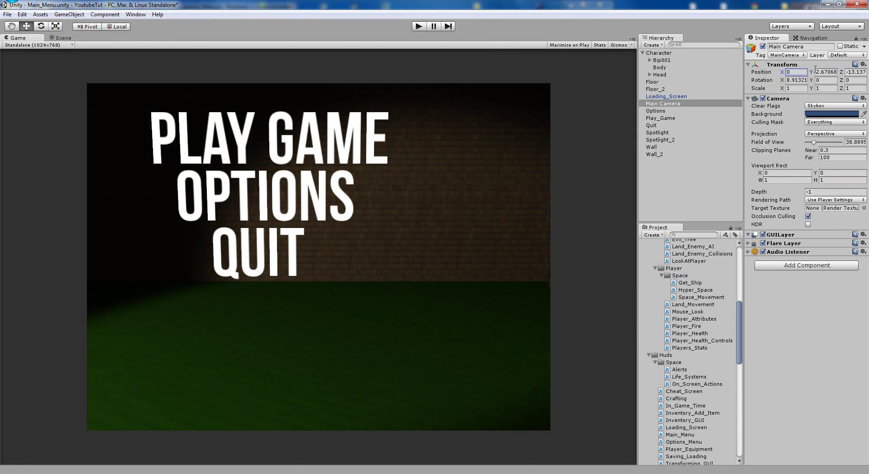
pyautogui.press('BackSpace')
pyautogui.write('1')
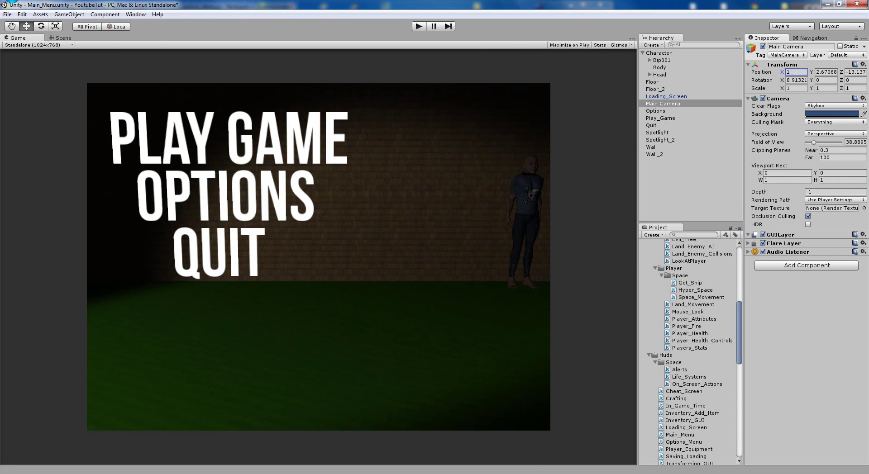
# - In the Notepad++ script, set the Back button's camera X position to 1, save the file and return to Unity
pyautogui.click(158, 1)
pyautogui.write('1;')
pyautogui.hotkey('ctrl', 's')
pyautogui.hotkey('alt', 'Tab')
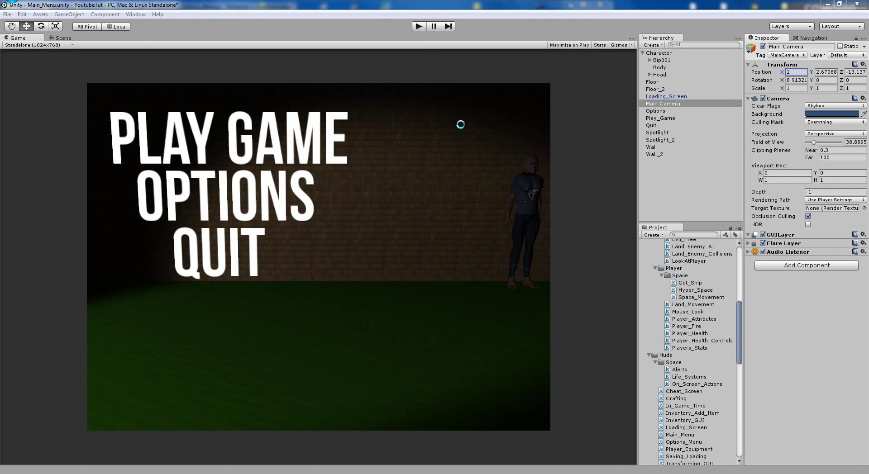
# - Run the scene and test going into the options screen and back to the main menu twice
pyautogui.click(420, 26)
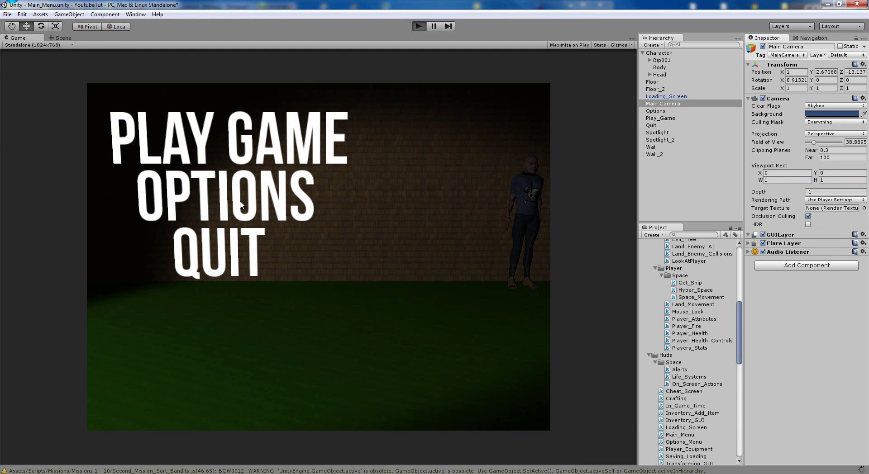
pyautogui.click(262, 196)
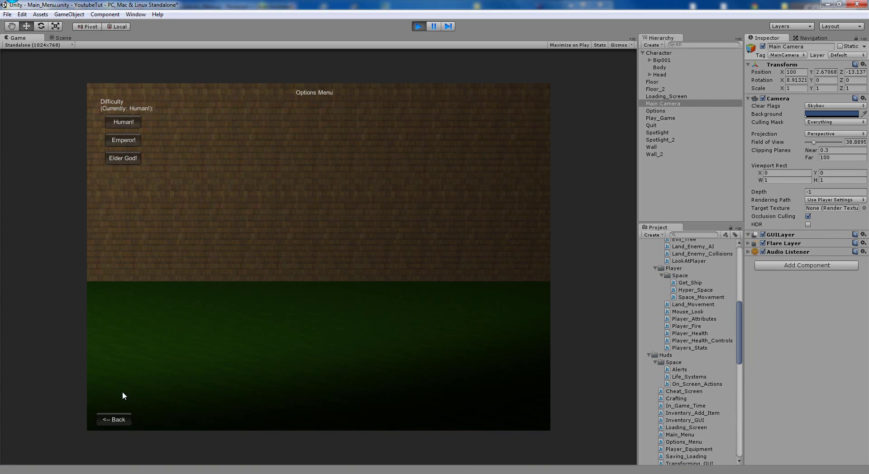
pyautogui.click(119, 420)
pyautogui.click(269, 203)
pyautogui.click(117, 420)
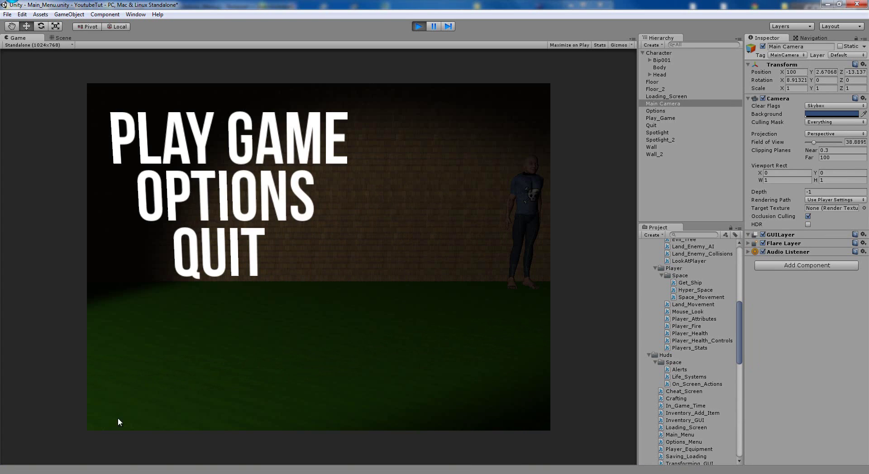
pyautogui.click(417, 28)
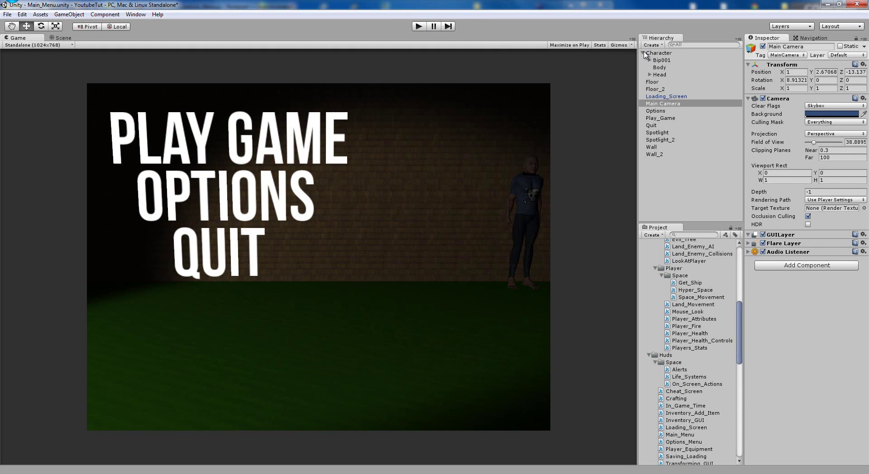
# - Return to the scene view and create an empty game object in the main menu scene
pyautogui.click(76, 37)
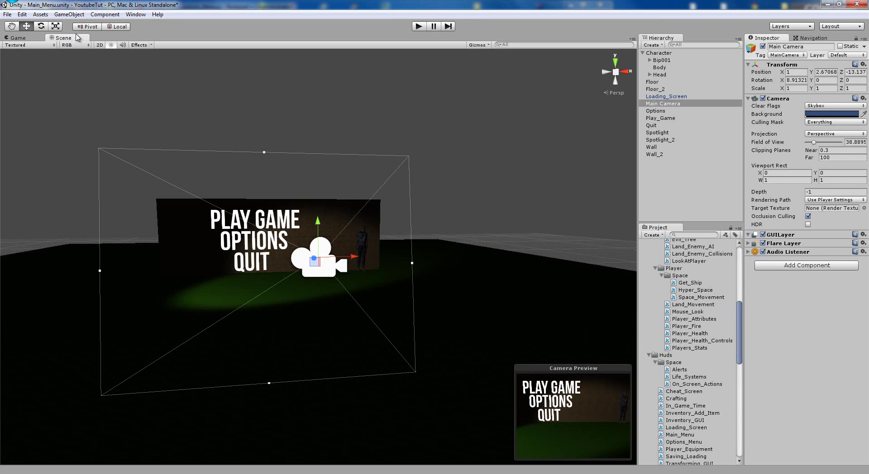
pyautogui.click(321, 99)
pyautogui.scroll(3, 285, 209)
pyautogui.moveTo(285, 210); pyautogui.dragTo(520, 231, button='middle')
pyautogui.scroll(3, 518, 230)
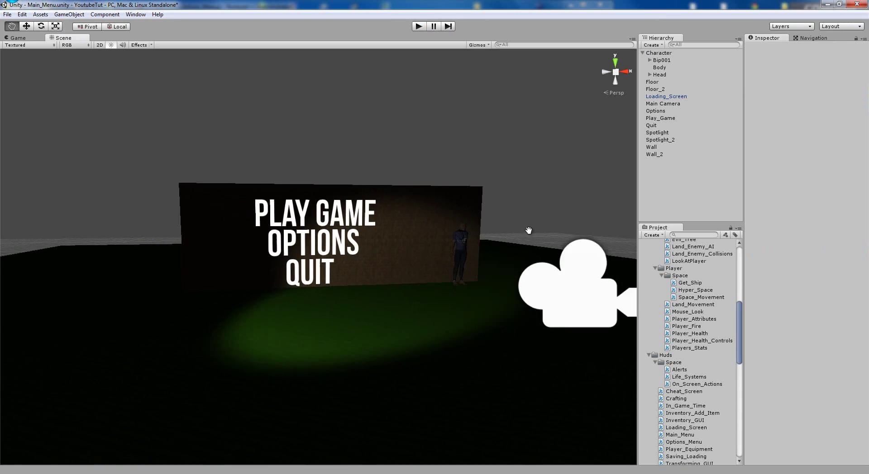
pyautogui.click(674, 104)
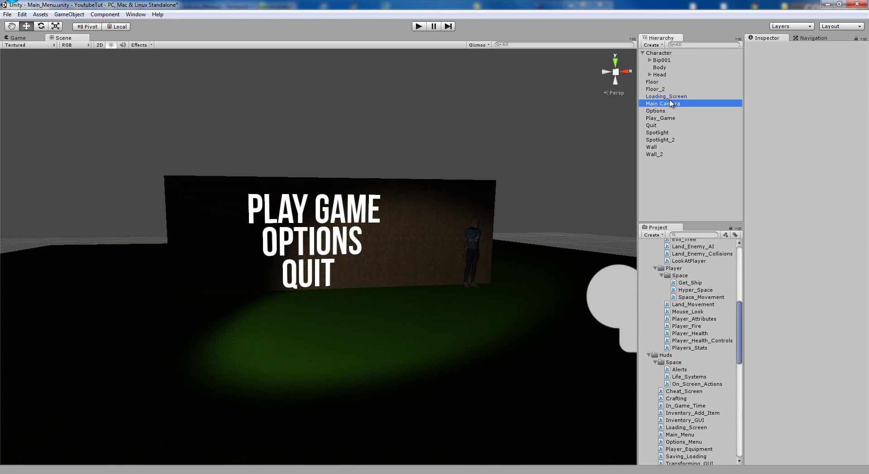
pyautogui.click(69, 15)
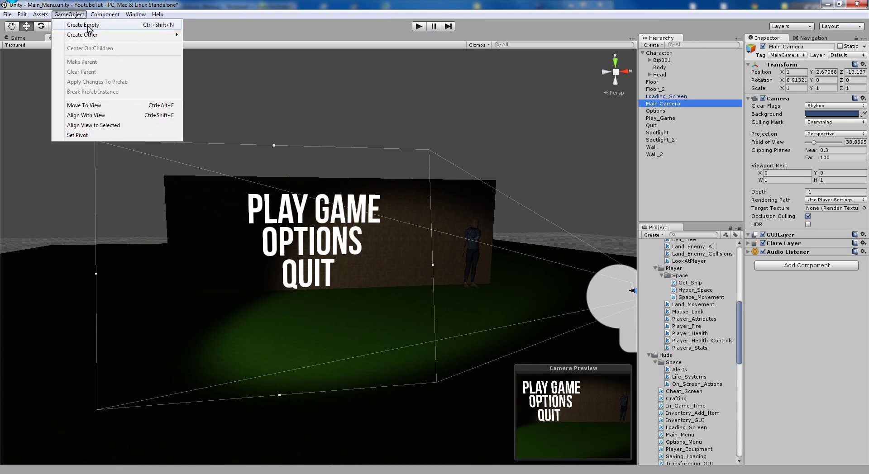
pyautogui.click(88, 28)
# - Rename the new empty game object as Background_Music
pyautogui.press('F2')
pyautogui.write('Backg')
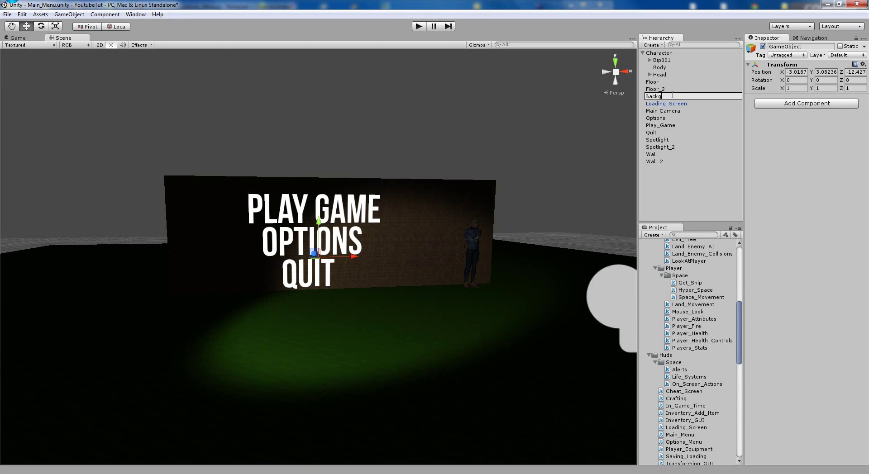
pyautogui.write('round_Music')
pyautogui.press('Return')
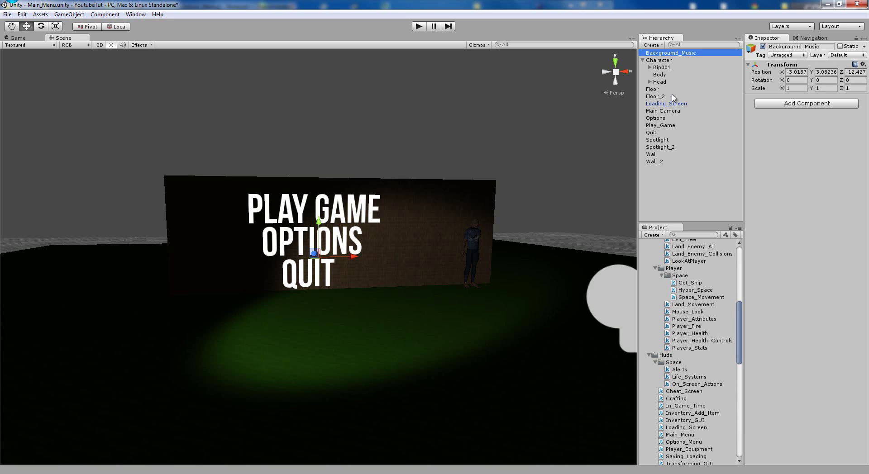
pyautogui.press('F2')
pyautogui.press('Home')
pyautogui.press('Right')
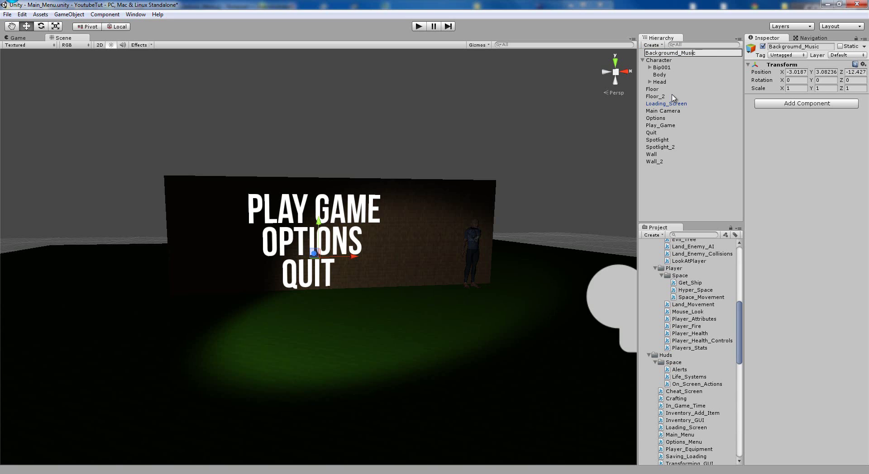
pyautogui.press('BackSpace')
pyautogui.write('n')
pyautogui.press('Return')
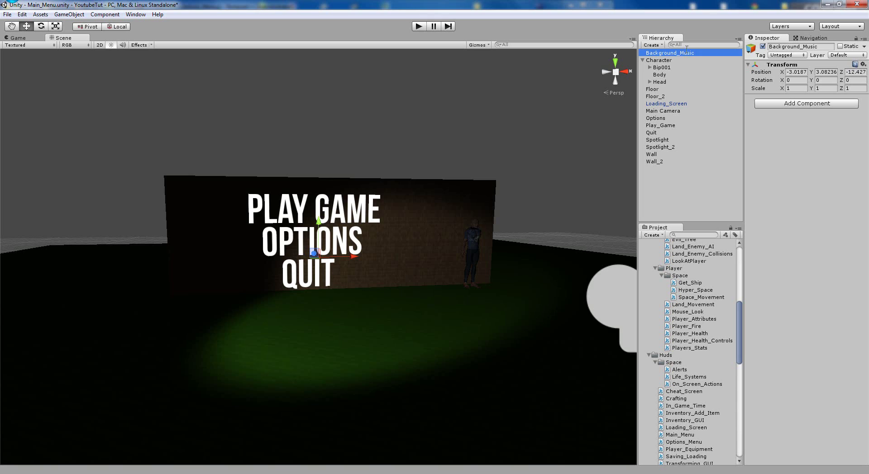
# - Make Background_Music a child of Main Camera and add an Audio Source component to it with looping enabled
pyautogui.moveTo(668, 52); pyautogui.dragTo(671, 111)
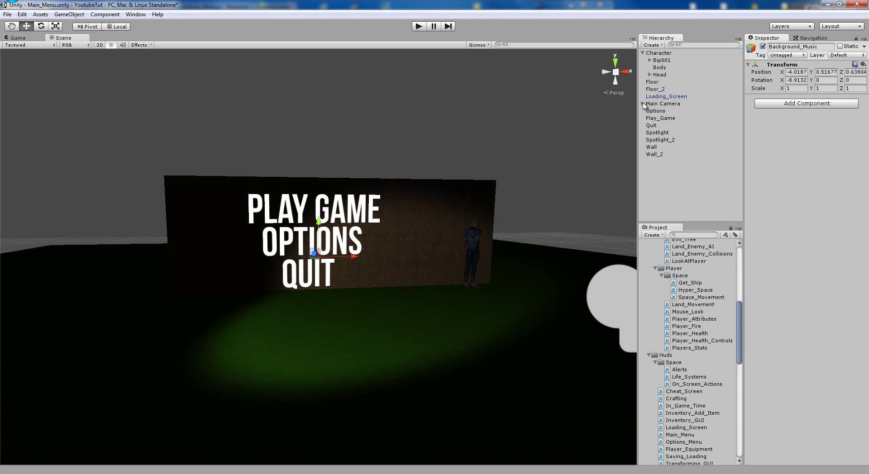
pyautogui.click(643, 104)
pyautogui.click(800, 105)
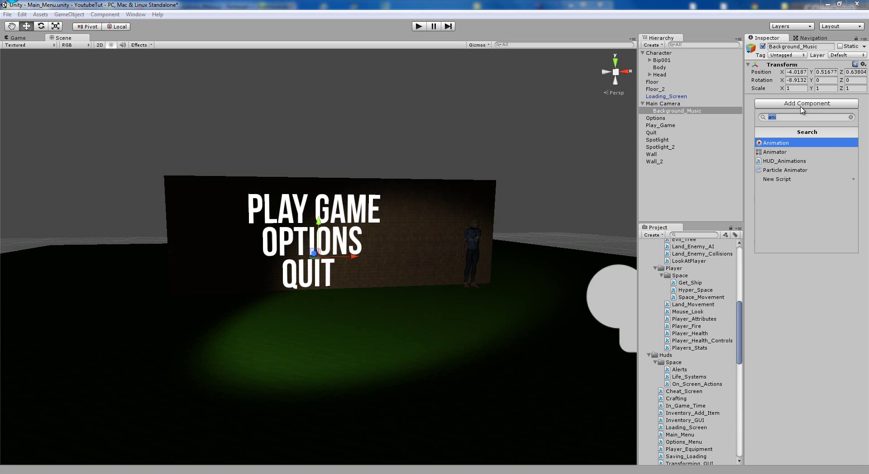
pyautogui.write('aud')
pyautogui.press('Down')
pyautogui.press('Down')
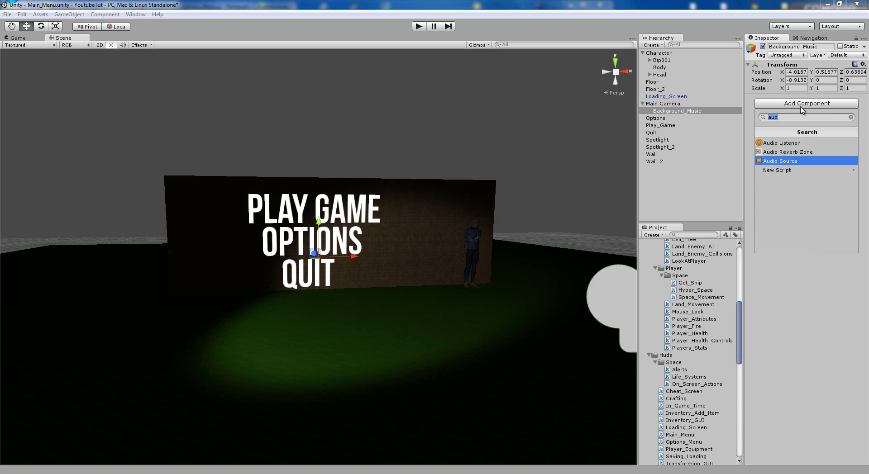
pyautogui.press('Return')
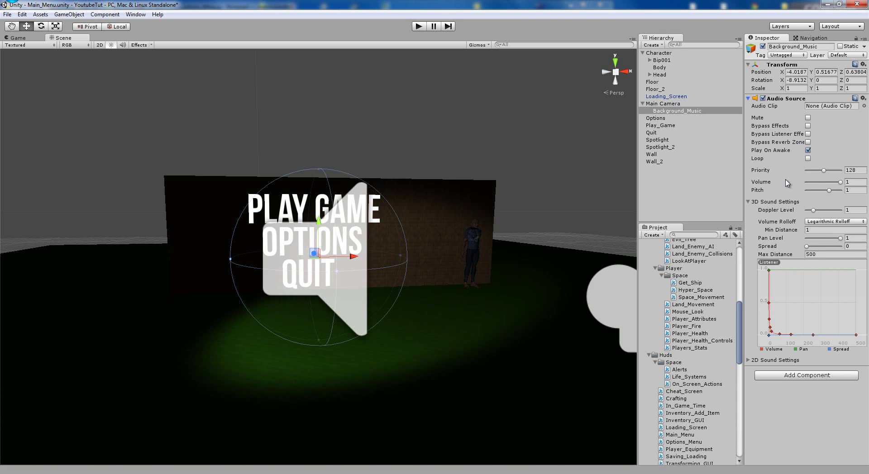
pyautogui.click(807, 150)
# - Switch to the browser, look at the Son of a Rocket track on Incompetech's royalty-free music page, and return to Unity
pyautogui.click(48, 1)
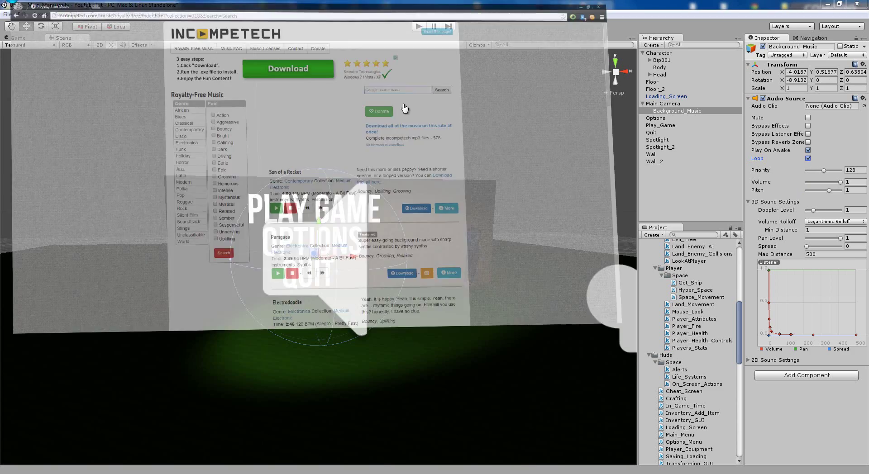
pyautogui.click(97, 20)
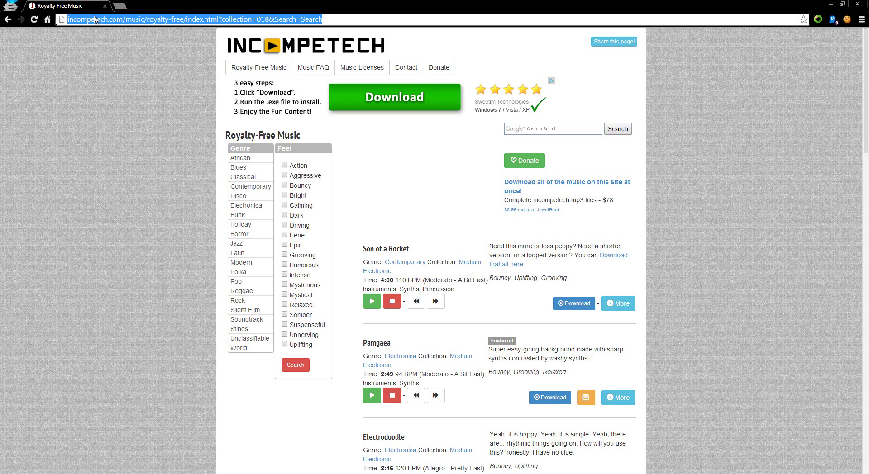
pyautogui.click(108, 18)
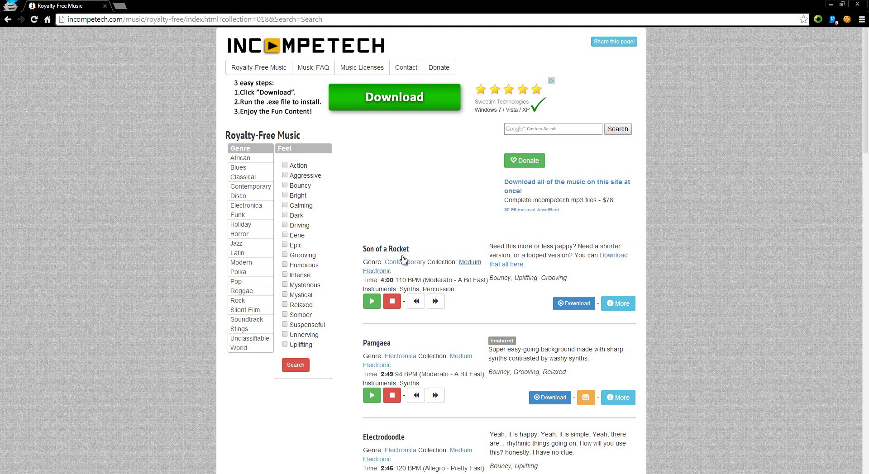
pyautogui.click(393, 303)
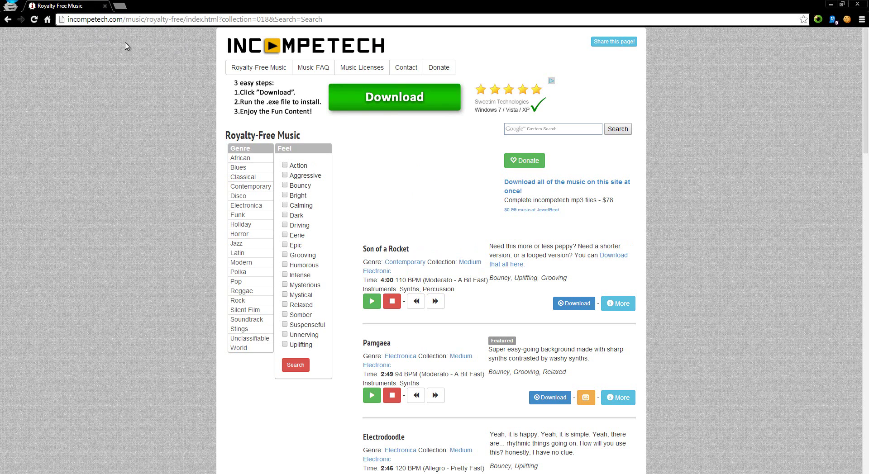
pyautogui.click(77, 0)
# - Assign the Son Of A Rocket clip from the project's Background Music folder to the Audio Source and briefly test-run the scene
pyautogui.scroll(8, 683, 287)
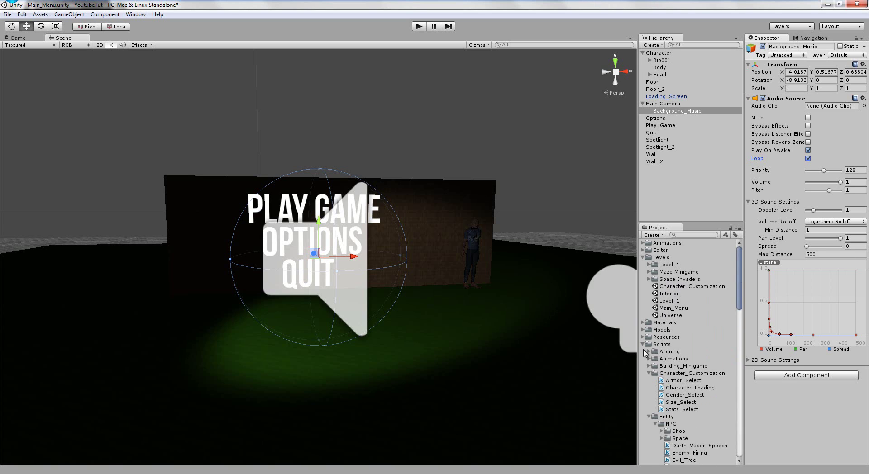
pyautogui.click(642, 344)
pyautogui.click(642, 352)
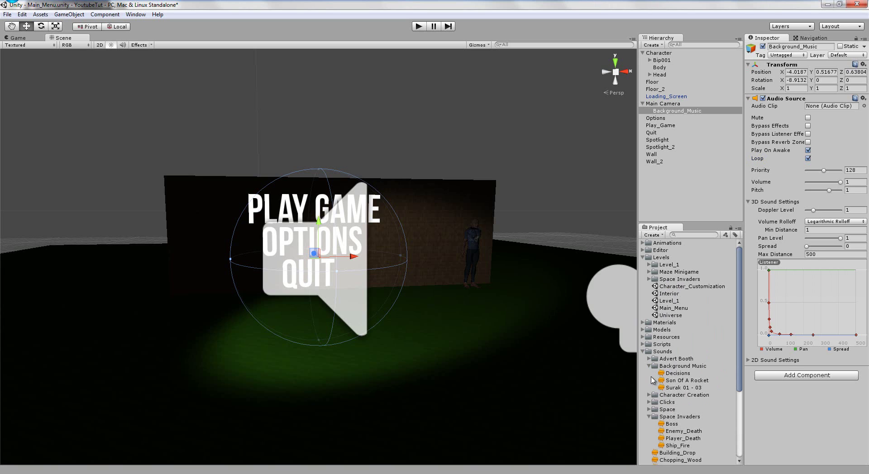
pyautogui.click(649, 366)
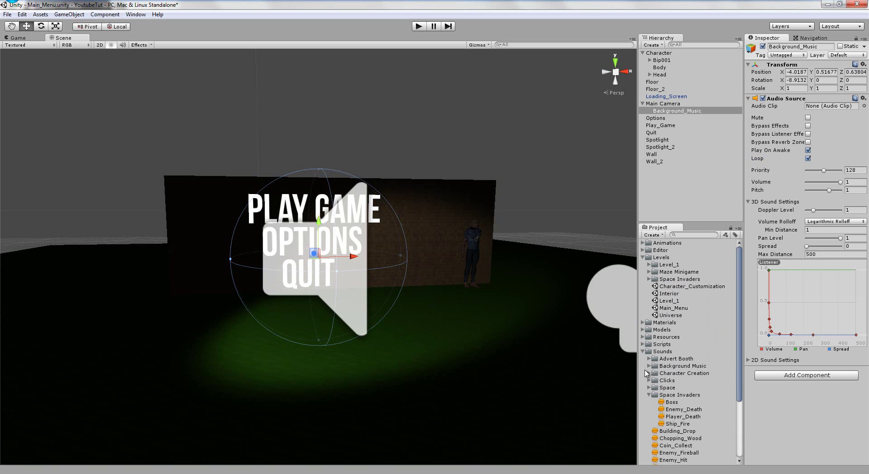
pyautogui.click(650, 397)
pyautogui.scroll(-3, 651, 399)
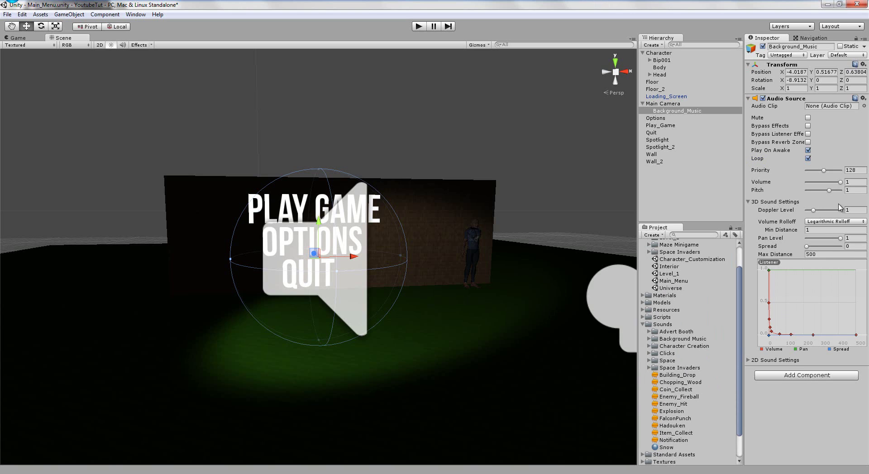
pyautogui.click(649, 339)
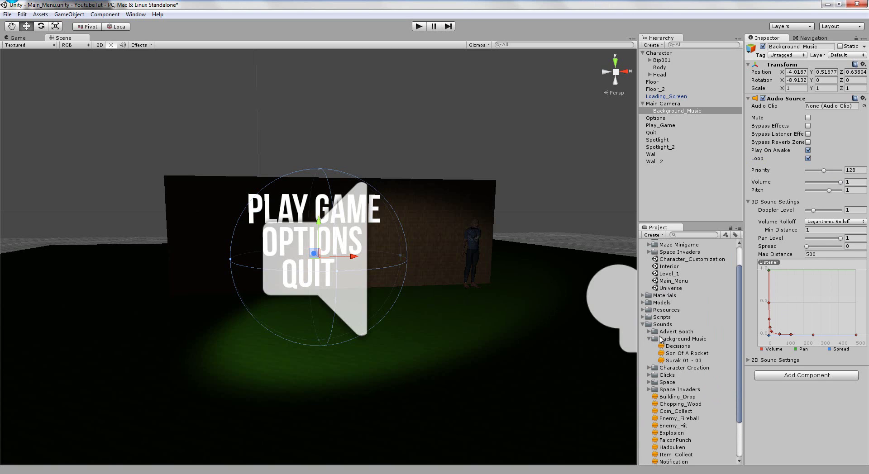
pyautogui.moveTo(683, 354); pyautogui.dragTo(832, 105)
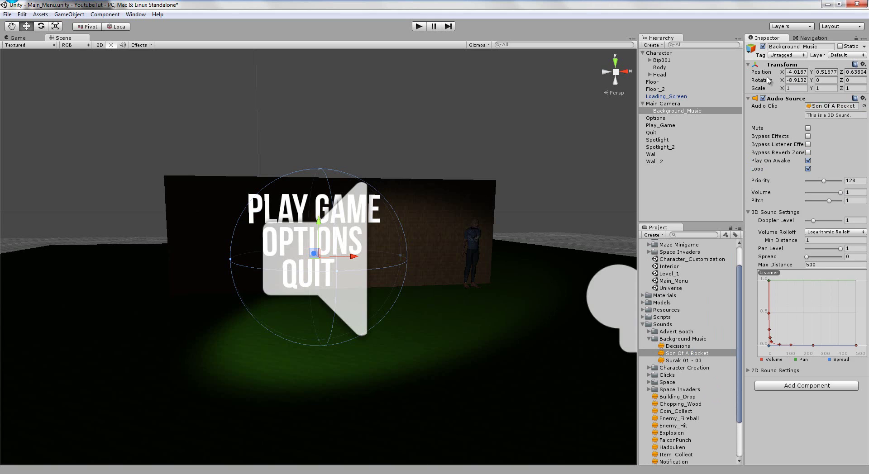
pyautogui.click(419, 27)
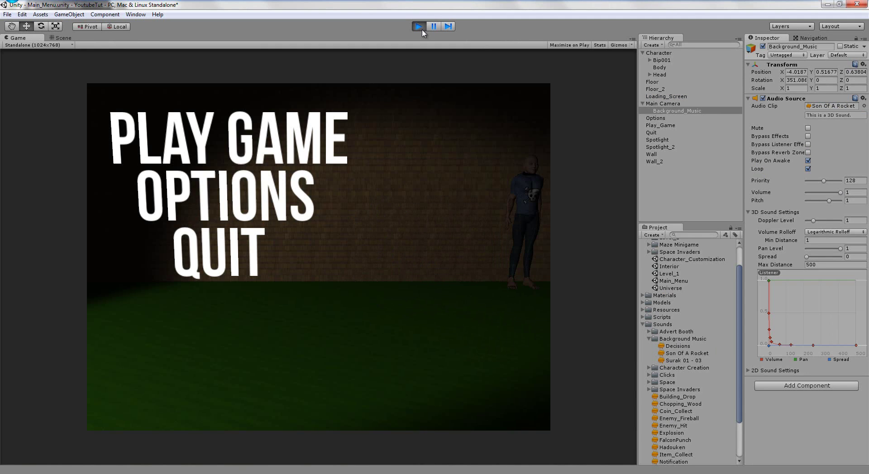
pyautogui.click(421, 29)
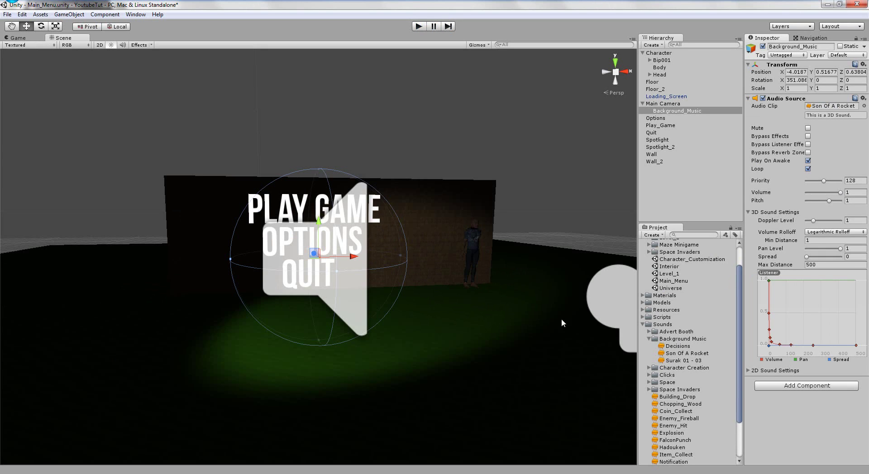
# - Set Background_Music's position to X 0, Y 0, Z 0 and run the scene again to test the music
pyautogui.click(798, 73)
pyautogui.write('0')
pyautogui.press('Tab')
pyautogui.write('0')
pyautogui.press('Tab')
pyautogui.write('0')
pyautogui.press('Tab')
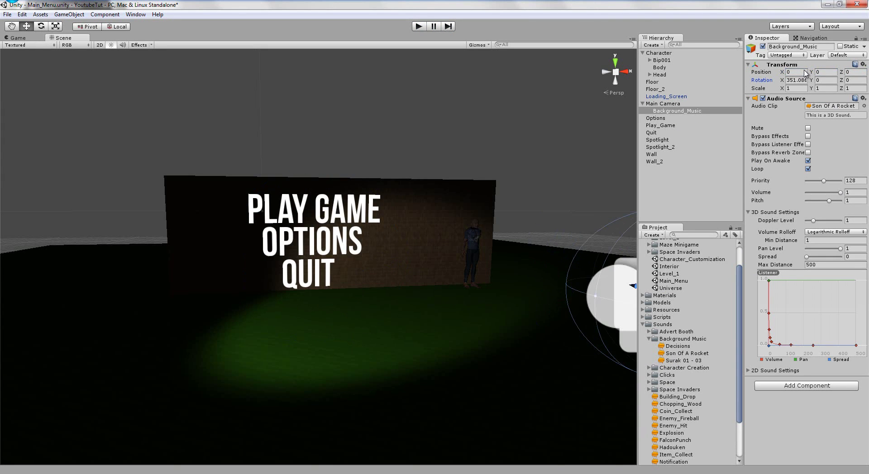
pyautogui.click(417, 28)
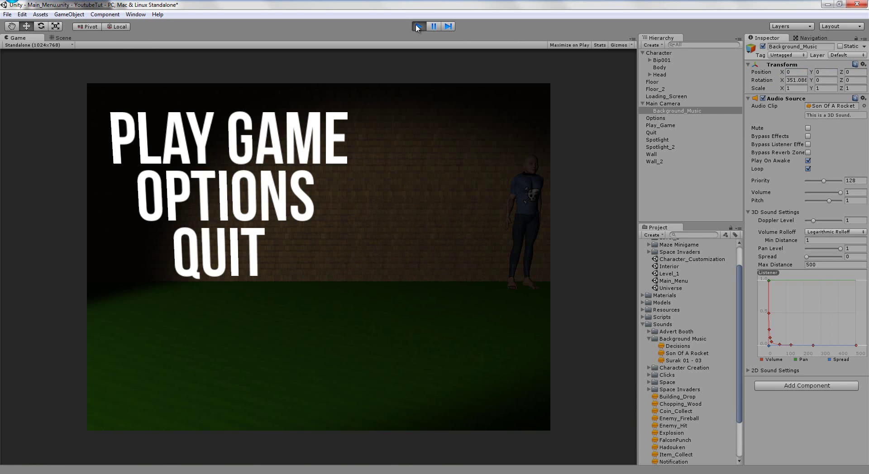
pyautogui.click(417, 27)
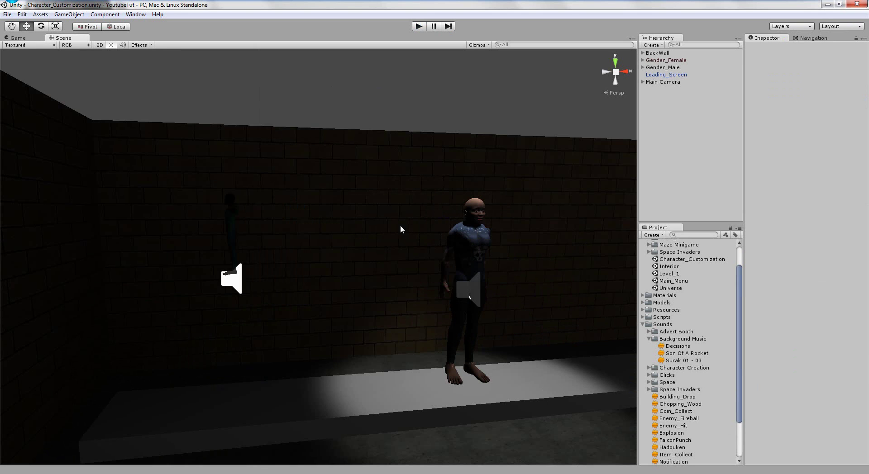
# - Turn off the scene lighting in the scene view of the Character_Customization level
pyautogui.scroll(-6, 378, 253)
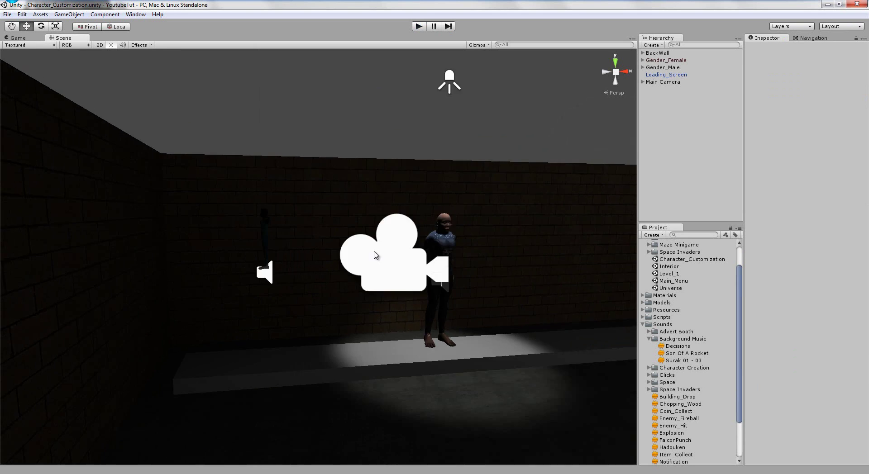
pyautogui.scroll(6, 382, 245)
pyautogui.moveTo(378, 254); pyautogui.dragTo(283, 293, button='middle')
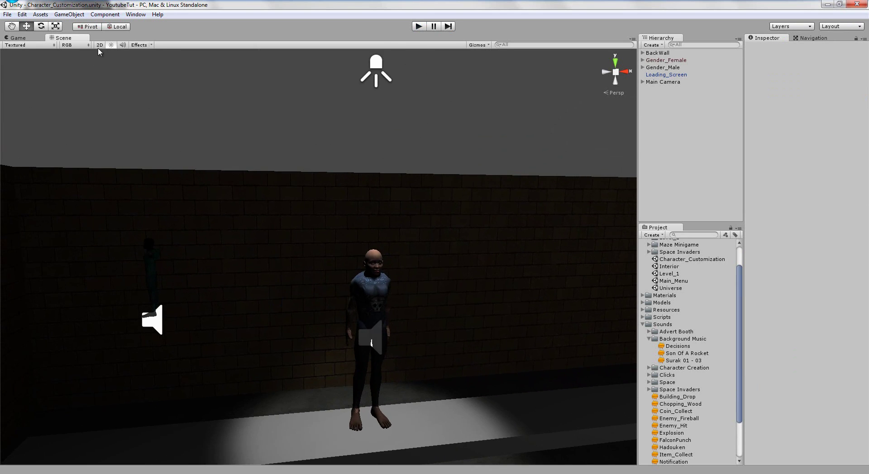
pyautogui.click(110, 45)
pyautogui.scroll(-4, 376, 324)
pyautogui.moveTo(475, 311); pyautogui.dragTo(477, 291, button='middle')
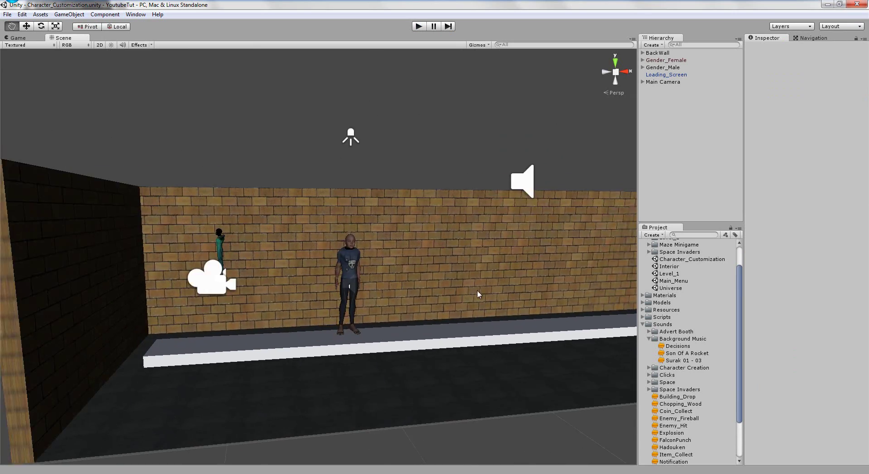
# - Delete the Tredmil platform beneath the characters
pyautogui.moveTo(477, 295); pyautogui.dragTo(283, 312, button='right')
pyautogui.click(280, 314)
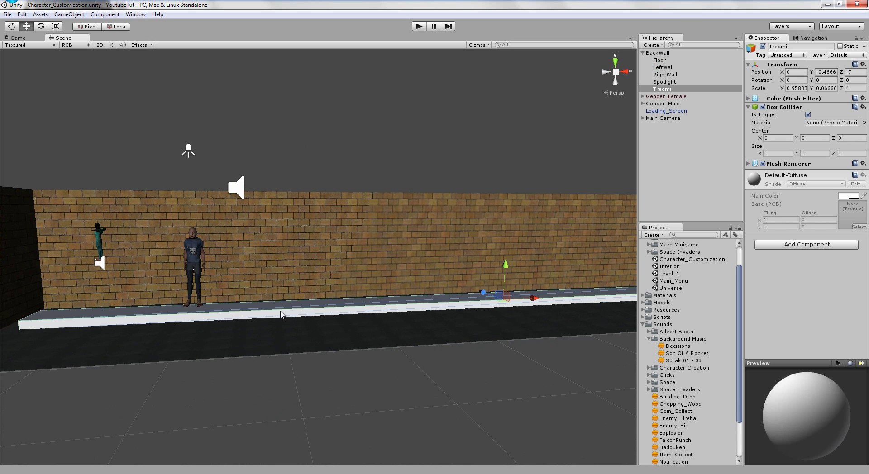
pyautogui.press('Delete')
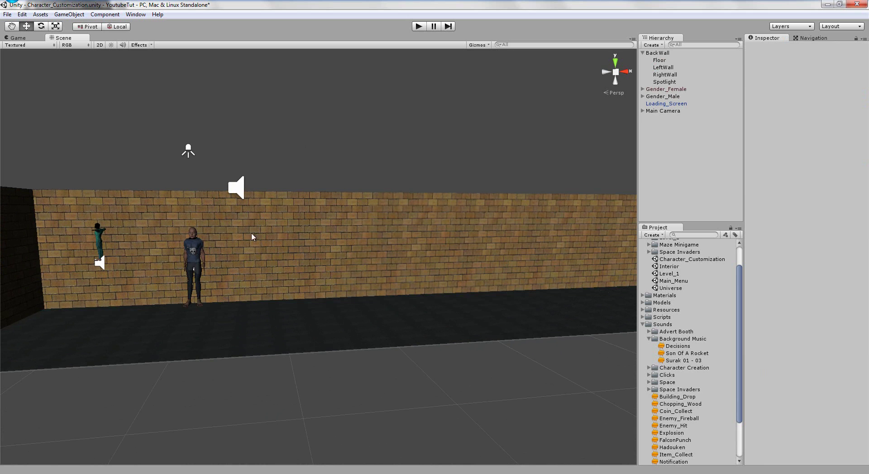
# - Inspect the spotlight above the female character and its parent object, Gender_Female
pyautogui.moveTo(252, 233); pyautogui.dragTo(267, 265, button='middle')
pyautogui.click(211, 187)
pyautogui.moveTo(222, 196); pyautogui.dragTo(243, 207, button='middle')
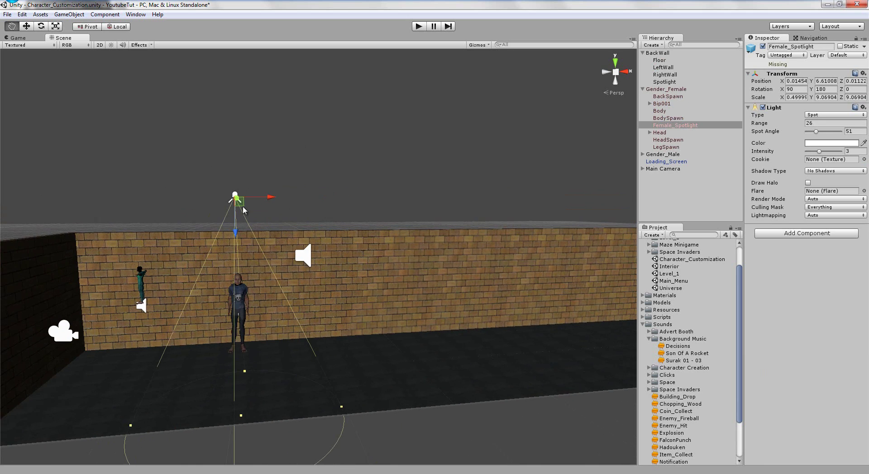
pyautogui.click(670, 90)
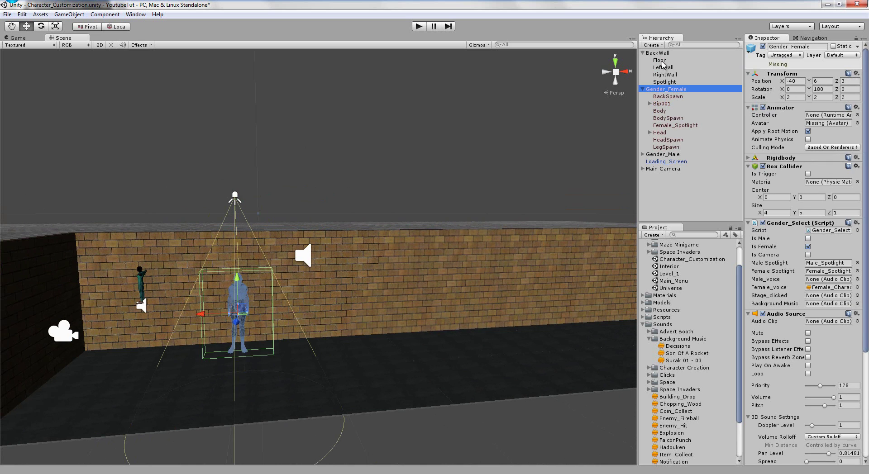
pyautogui.click(642, 89)
# - Turn the Gender_Male character about its vertical axis and set its Y rotation to 90
pyautogui.doubleClick(663, 96)
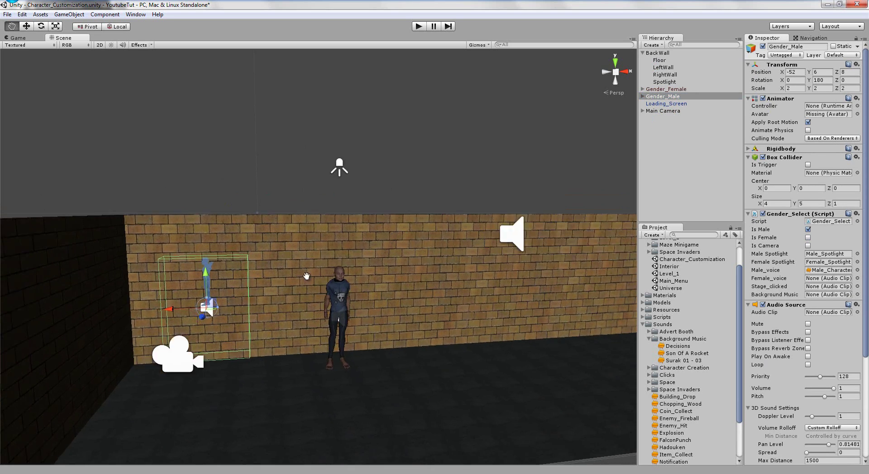
pyautogui.moveTo(335, 280); pyautogui.dragTo(308, 272, button='middle')
pyautogui.scroll(3, 308, 272)
pyautogui.moveTo(361, 242); pyautogui.dragTo(383, 245, button='middle')
pyautogui.scroll(3, 500, 278)
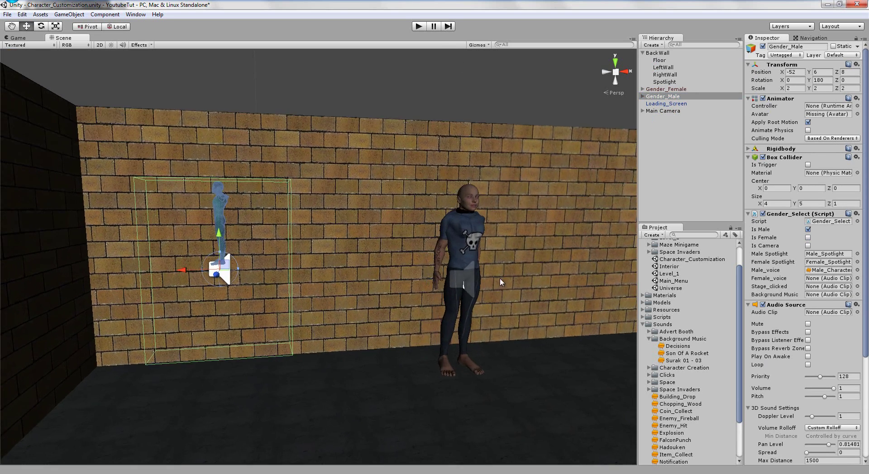
pyautogui.press('e')
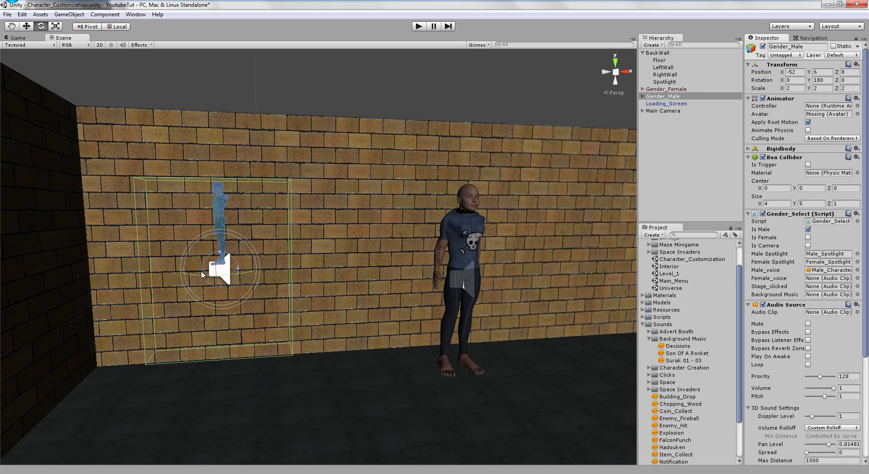
pyautogui.moveTo(202, 274); pyautogui.dragTo(298, 268)
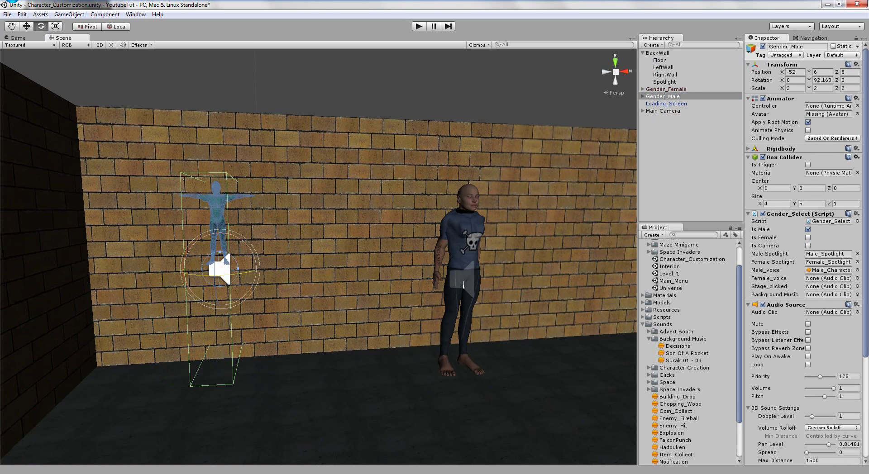
pyautogui.click(822, 80)
pyautogui.write('90')
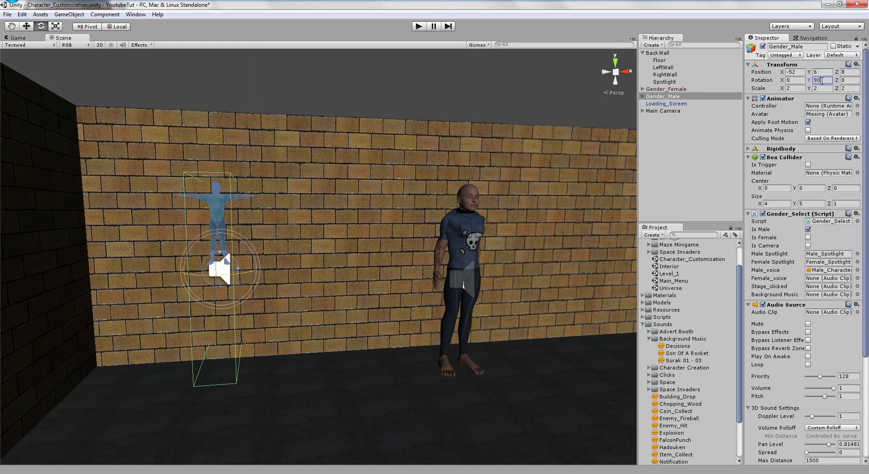
pyautogui.click(56, 26)
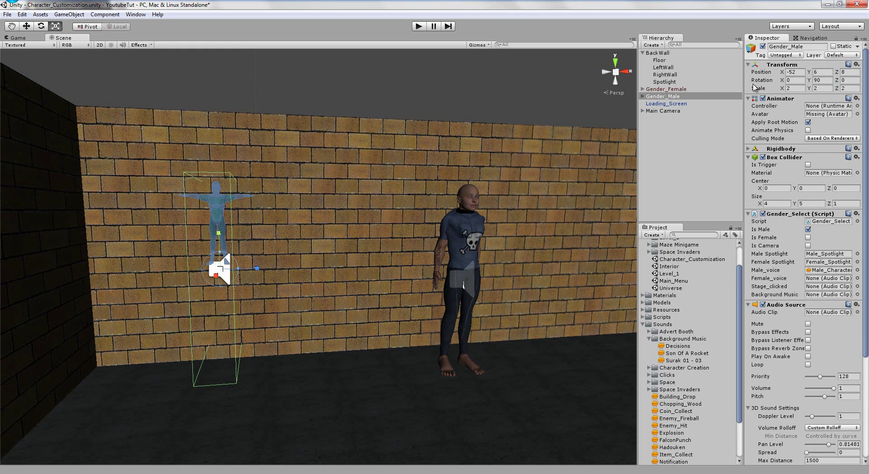
pyautogui.click(694, 89)
pyautogui.click(692, 96)
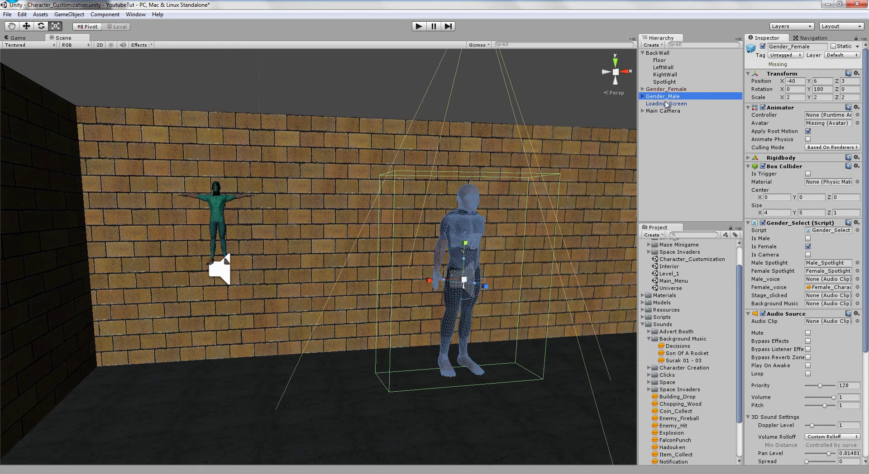
pyautogui.moveTo(220, 274); pyautogui.dragTo(348, 83)
pyautogui.hotkey('ctrl', 'z')
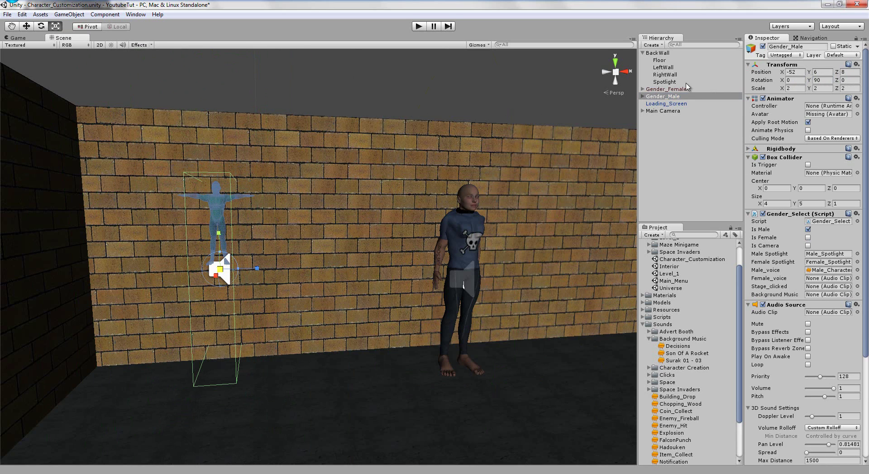
pyautogui.scroll(3, 662, 370)
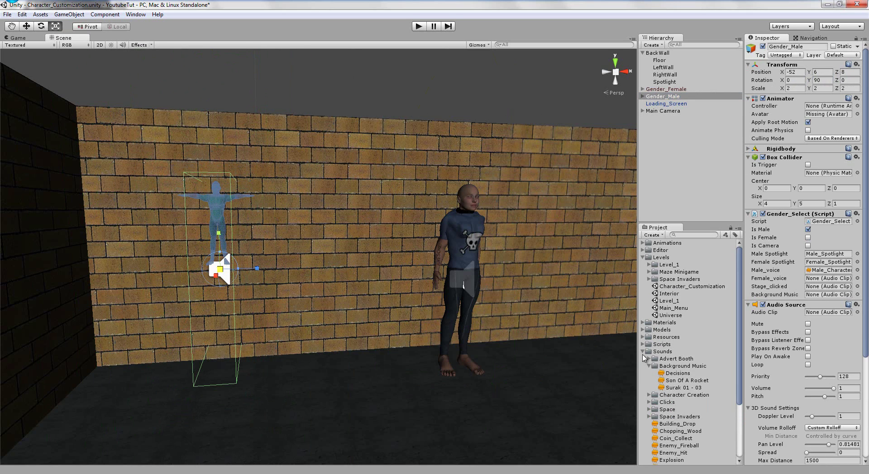
# - Browse the project's Models folder to the Characters subfolder and expand Heroes to list the character figures
pyautogui.click(646, 330)
pyautogui.click(643, 330)
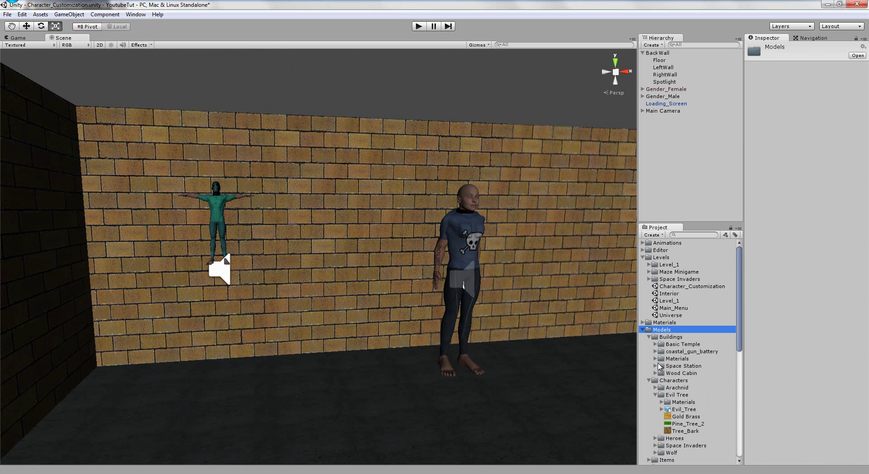
pyautogui.scroll(-3, 665, 375)
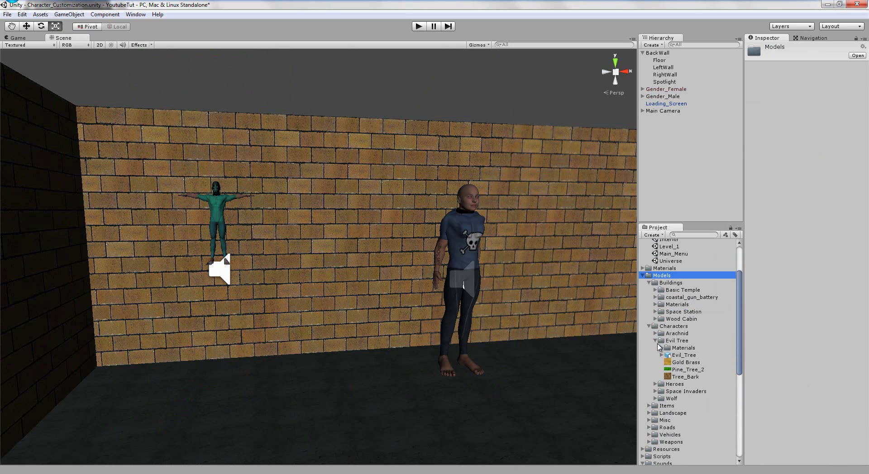
pyautogui.click(655, 386)
pyautogui.scroll(-2, 679, 390)
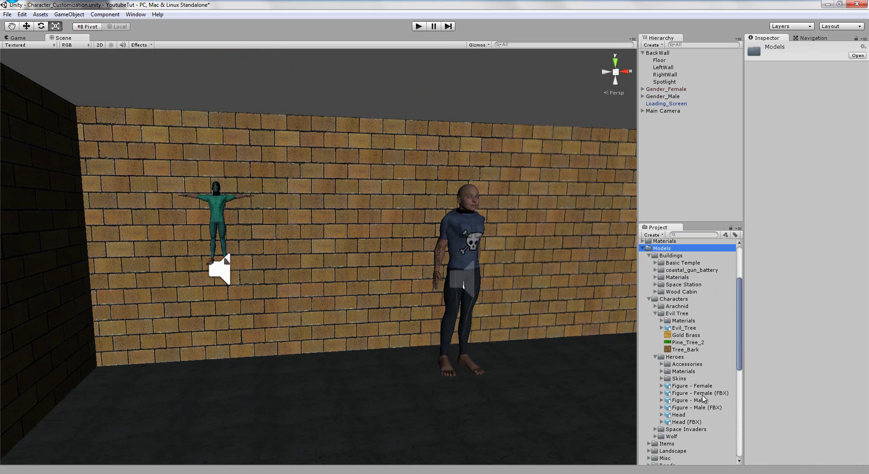
# - Try to place the Figure - Male model in the scene at the female character's feet
pyautogui.click(698, 401)
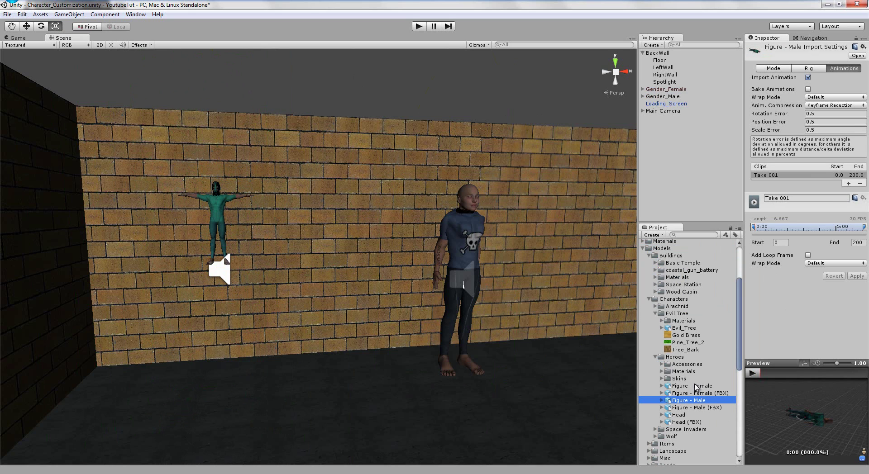
pyautogui.moveTo(464, 357)
pyautogui.mouseDown()
pyautogui.moveTo(306, 369)
pyautogui.moveTo(442, 371)
pyautogui.moveTo(470, 349)
pyautogui.mouseUp()
pyautogui.hotkey('ctrl', 'z')
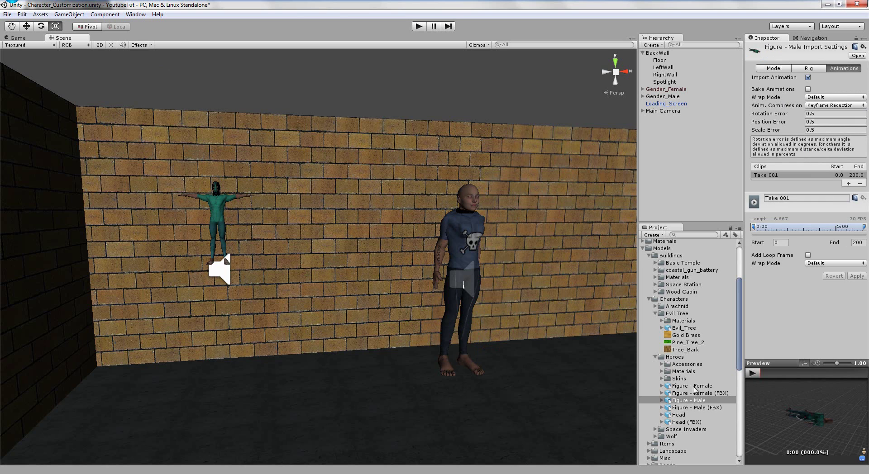
# - Compare the model import settings of Figure - Female and Figure - Male, including their scale factors
pyautogui.click(695, 386)
pyautogui.click(770, 68)
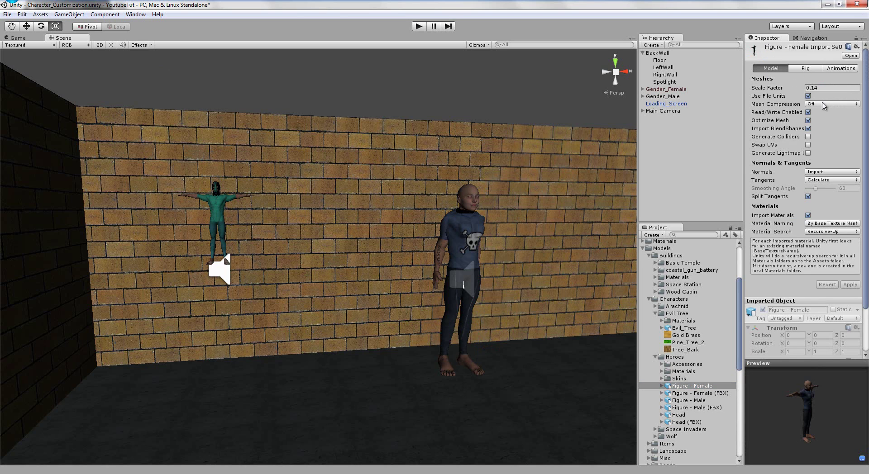
pyautogui.click(699, 400)
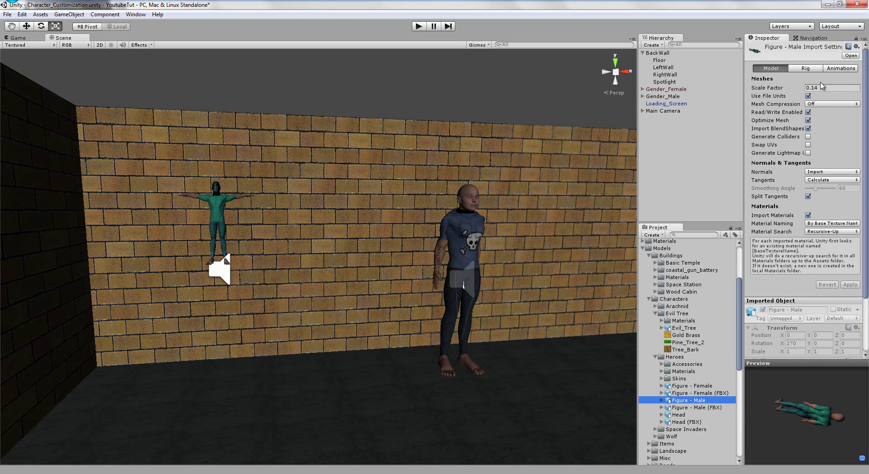
# - Try to place the Figure - Male (FBX) model in the scene beside the female character
pyautogui.click(704, 408)
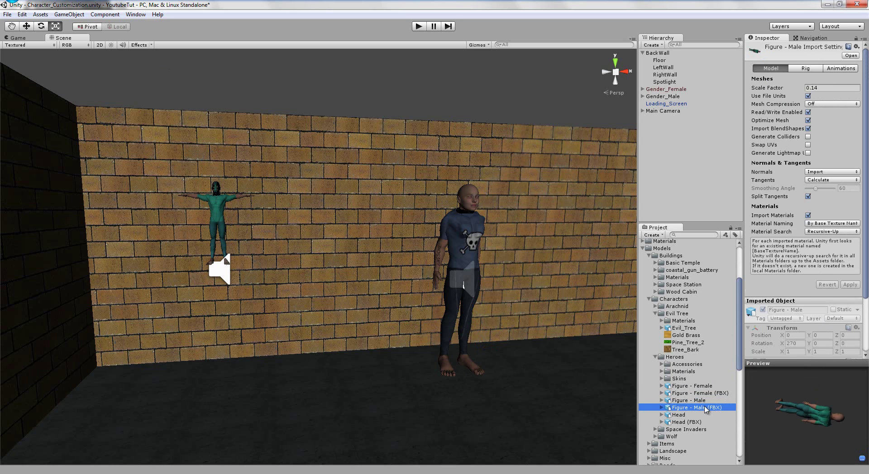
pyautogui.click(455, 356)
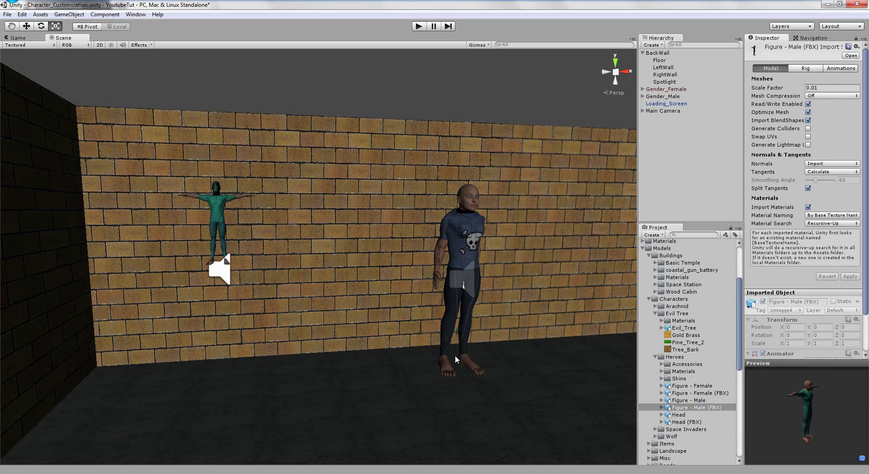
pyautogui.hotkey('ctrl', 'z')
# - Try a scale factor of 0.14 for Figure - Male (FBX), raise it to 0.3, and place the model beside the female character
pyautogui.click(717, 405)
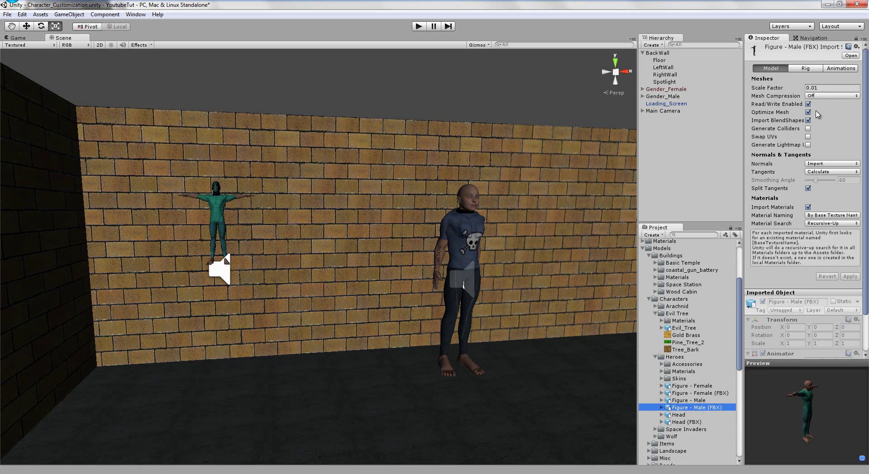
pyautogui.click(822, 87)
pyautogui.write('0')
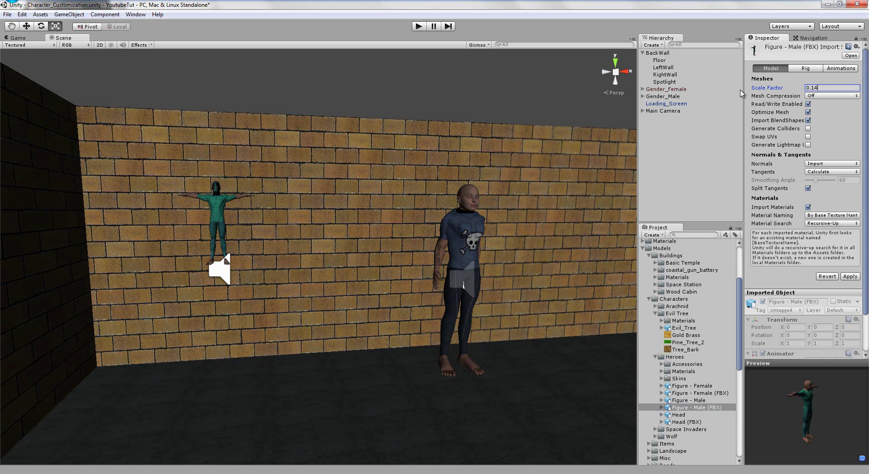
pyautogui.click(850, 277)
pyautogui.moveTo(693, 408); pyautogui.dragTo(422, 333)
pyautogui.hotkey('ctrl', 'z')
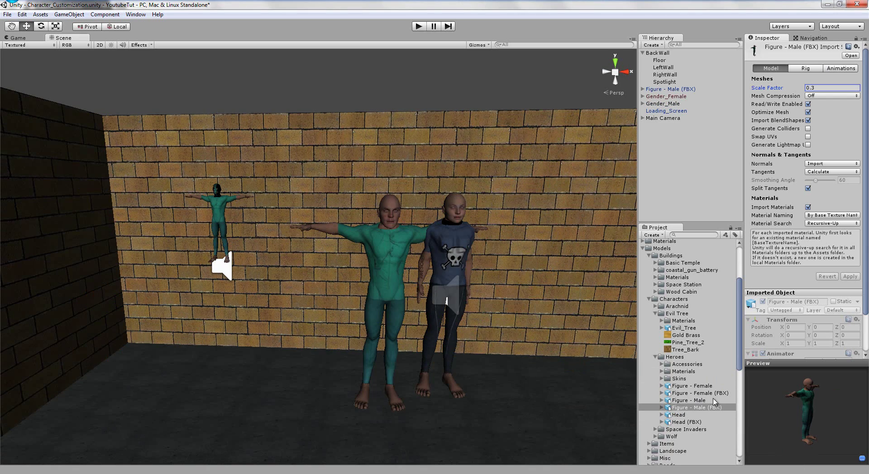
# - Rename the newly placed Figure - Male (FBX) object in the hierarchy as Gender_Male
pyautogui.moveTo(247, 246); pyautogui.dragTo(348, 233, button='middle')
pyautogui.scroll(-5, 369, 227)
pyautogui.scroll(3, 348, 233)
pyautogui.click(672, 87)
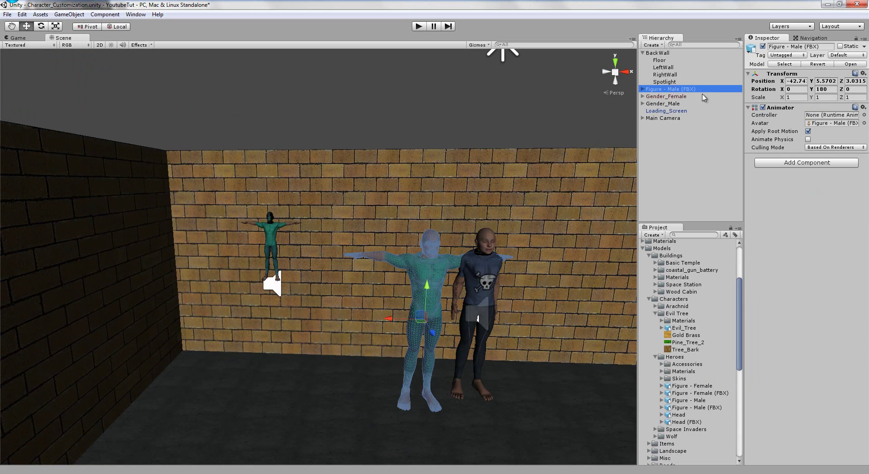
pyautogui.click(697, 90)
pyautogui.write('Gender_MAle')
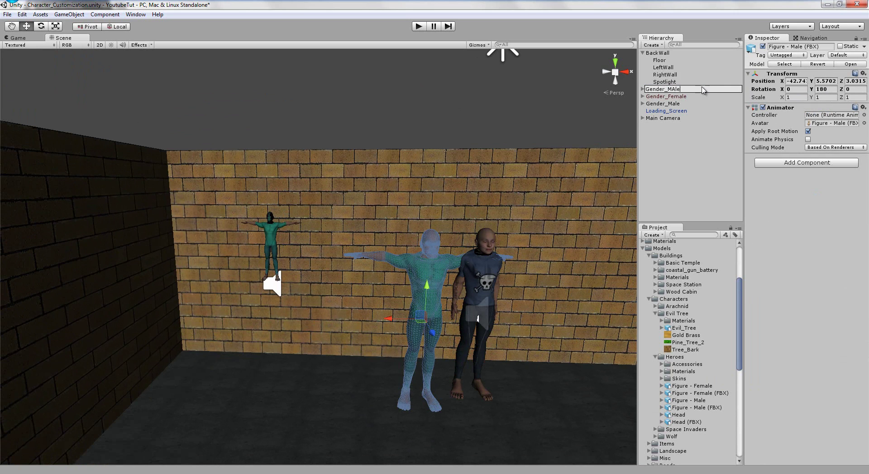
pyautogui.press('Return')
pyautogui.click(695, 96)
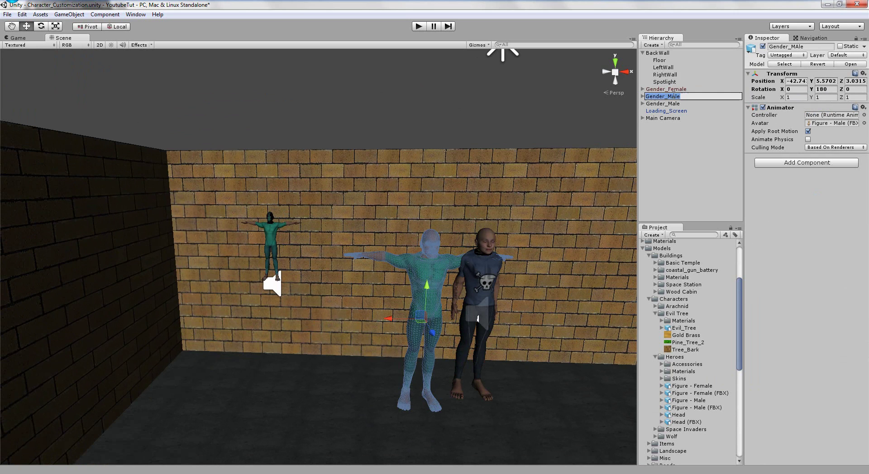
pyautogui.click(671, 96)
pyautogui.press('Delete')
pyautogui.write('a')
pyautogui.press('Return')
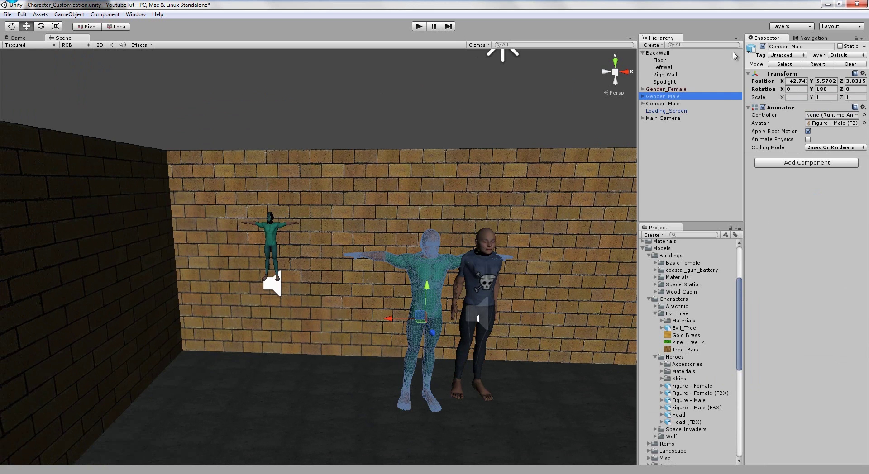
# - Expand the new Gender_Male skeleton through pelvis, spine and neck to both clavicles, and focus on the Bip001 L UpperArm bone
pyautogui.click(642, 97)
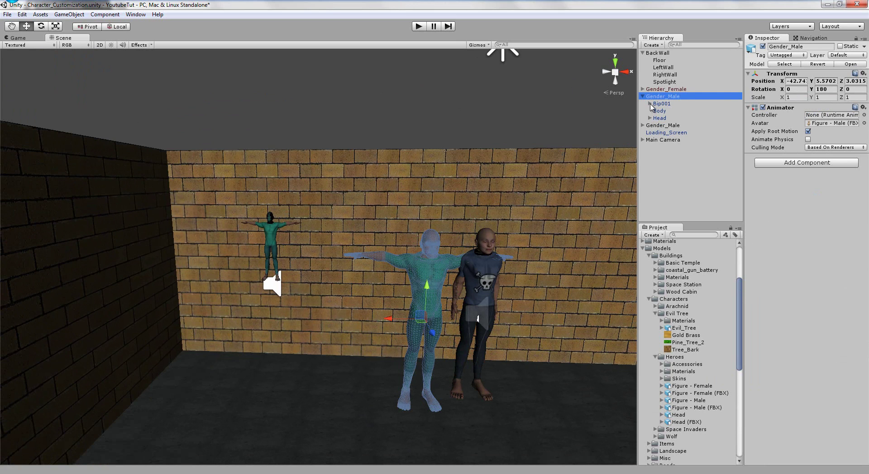
pyautogui.click(650, 104)
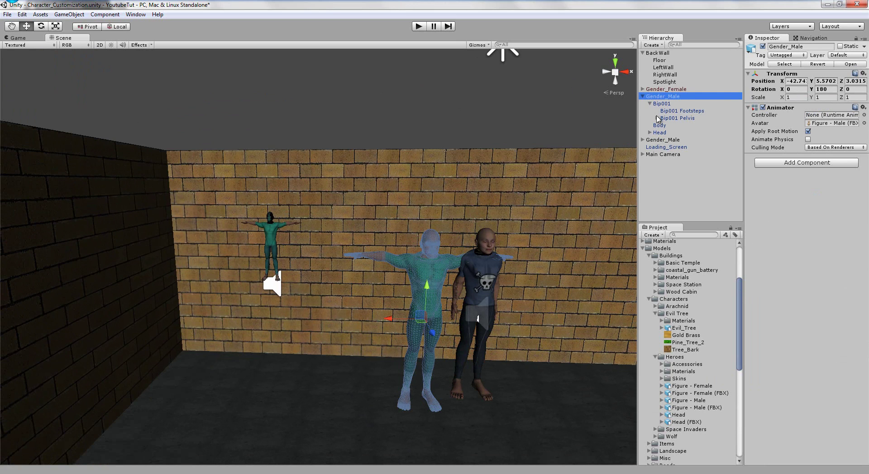
pyautogui.click(657, 119)
pyautogui.click(664, 126)
pyautogui.click(692, 147)
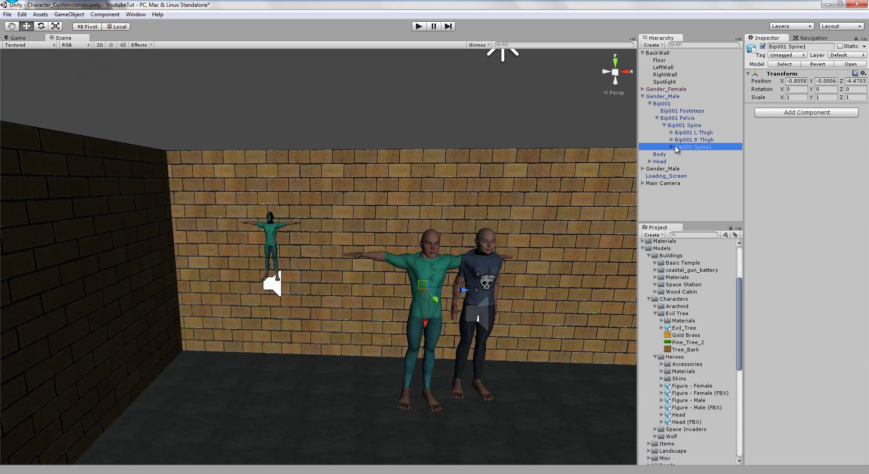
pyautogui.click(672, 147)
pyautogui.click(678, 155)
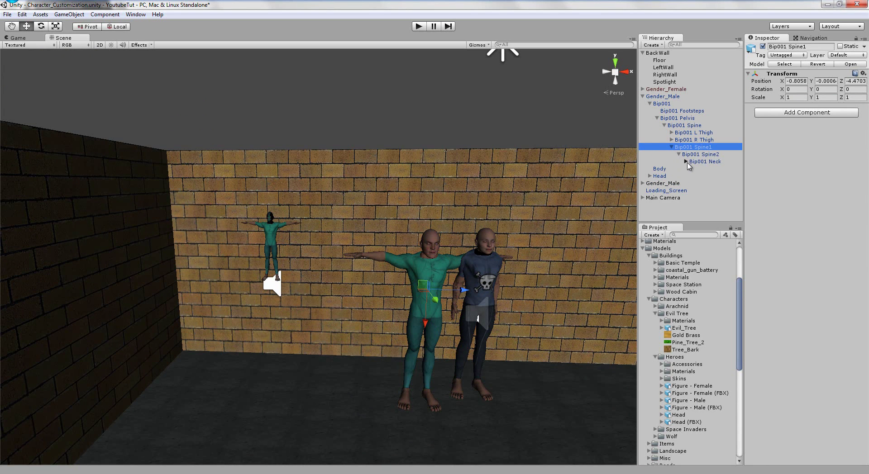
pyautogui.click(685, 161)
pyautogui.click(693, 176)
pyautogui.click(693, 169)
pyautogui.doubleClick(711, 176)
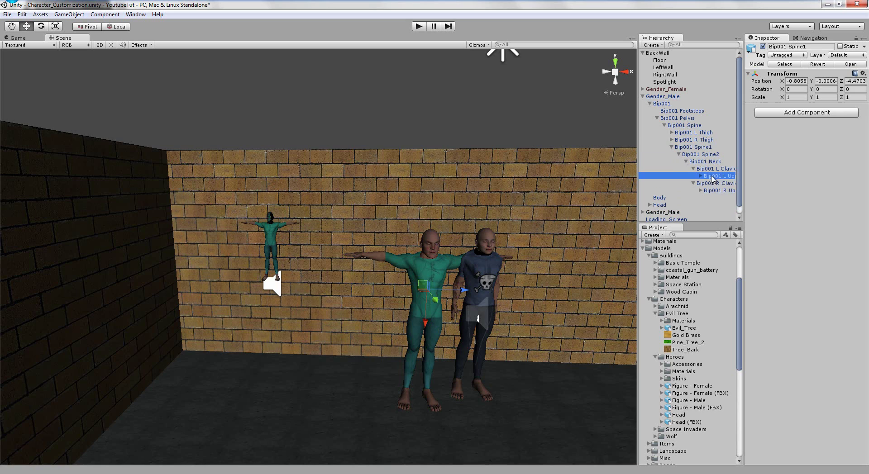
# - Rotate the new male's Bip001 L UpperArm bone downward so the arm hangs beside the body
pyautogui.scroll(5, 362, 260)
pyautogui.moveTo(357, 261); pyautogui.dragTo(283, 252, button='middle')
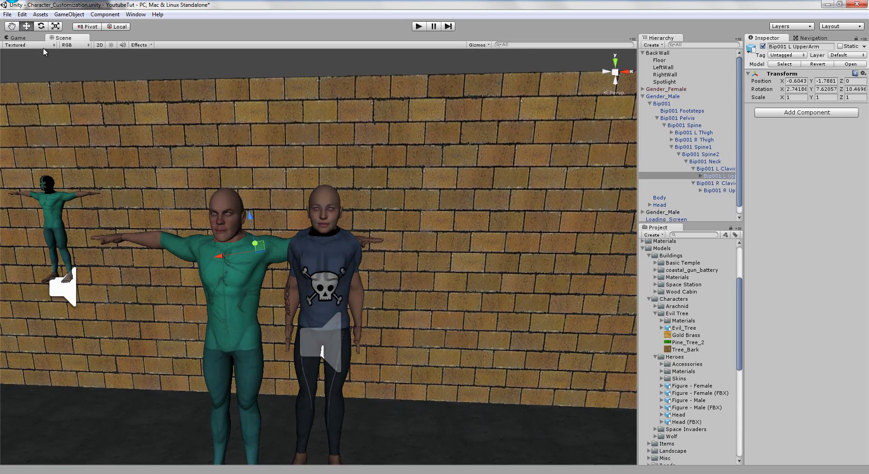
pyautogui.click(40, 25)
pyautogui.click(111, 27)
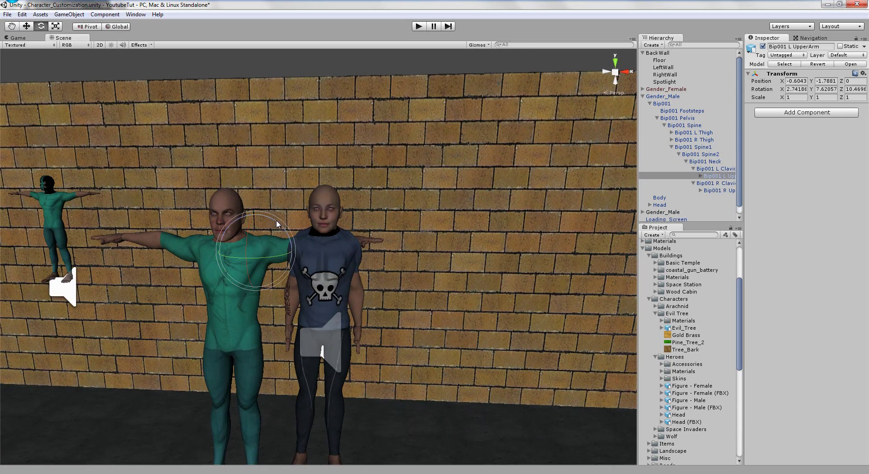
pyautogui.moveTo(276, 220); pyautogui.dragTo(351, 313)
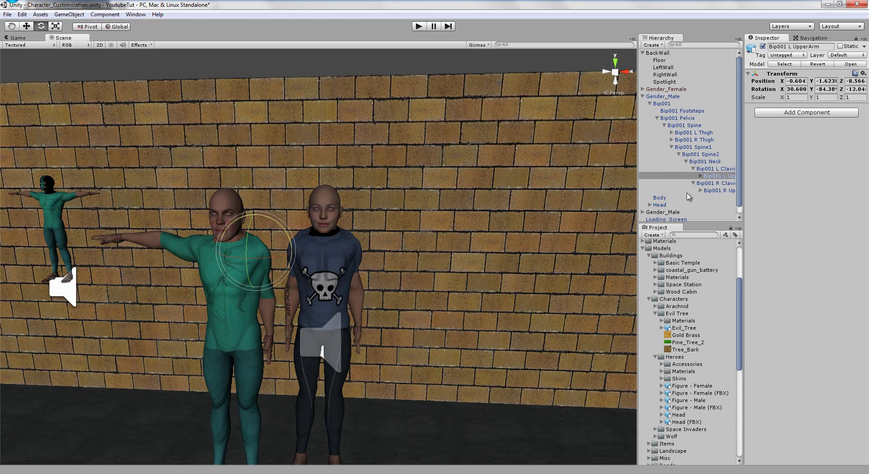
pyautogui.hotkey('ctrl', 'z')
pyautogui.click(700, 176)
pyautogui.click(709, 184)
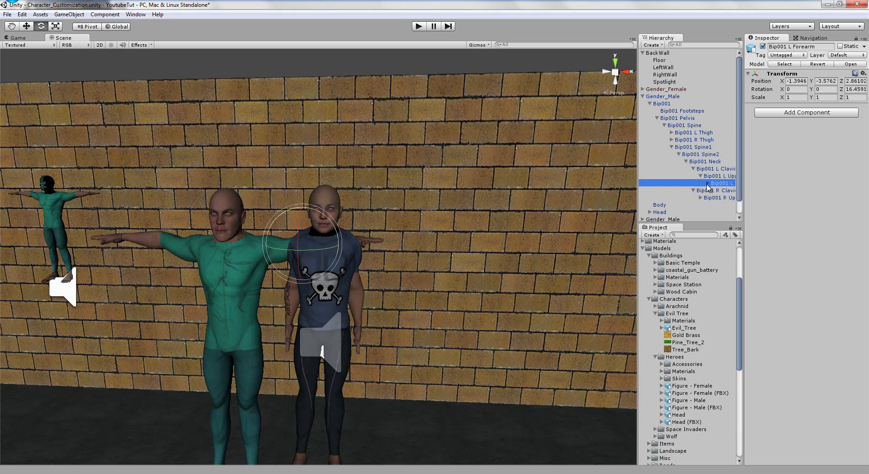
pyautogui.click(724, 176)
pyautogui.moveTo(286, 231); pyautogui.dragTo(352, 324)
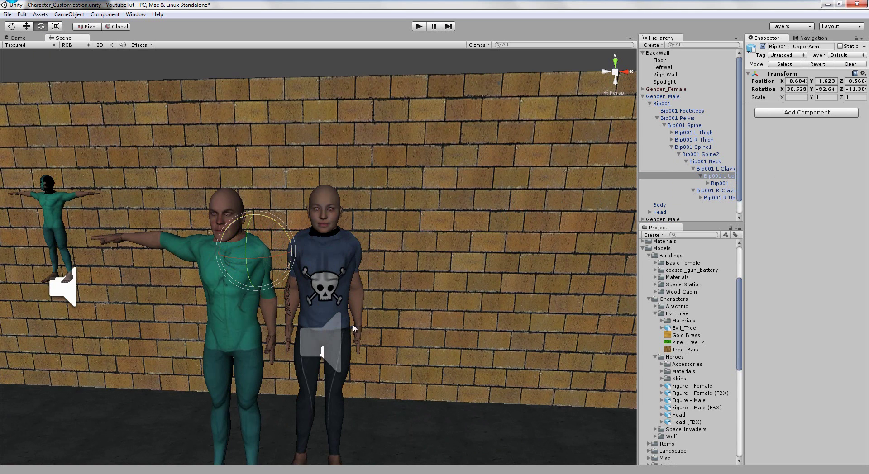
# - Rotate the new male's Bip001 R UpperArm bone downward to match the other lowered arm
pyautogui.click(720, 197)
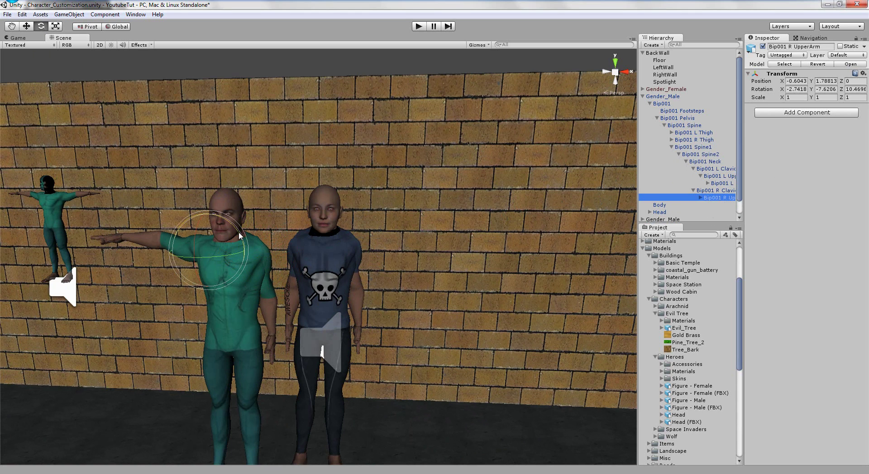
pyautogui.moveTo(240, 236); pyautogui.dragTo(188, 143)
pyautogui.moveTo(188, 142); pyautogui.dragTo(411, 251, button='middle')
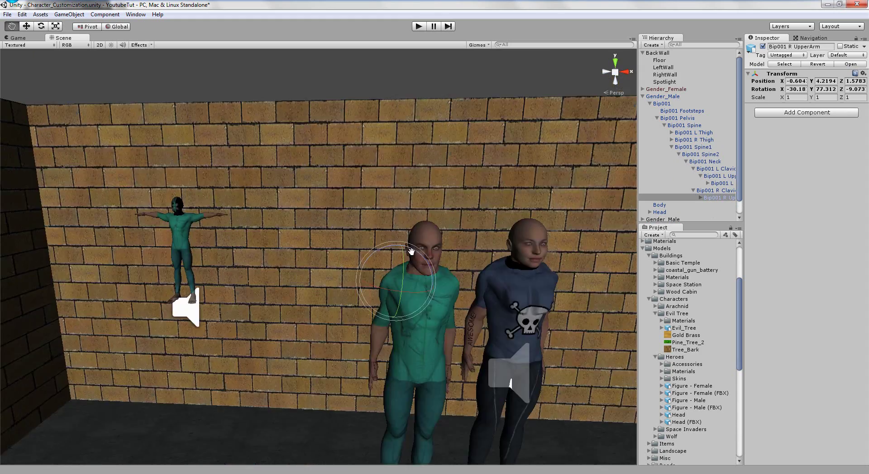
pyautogui.scroll(-6, 411, 251)
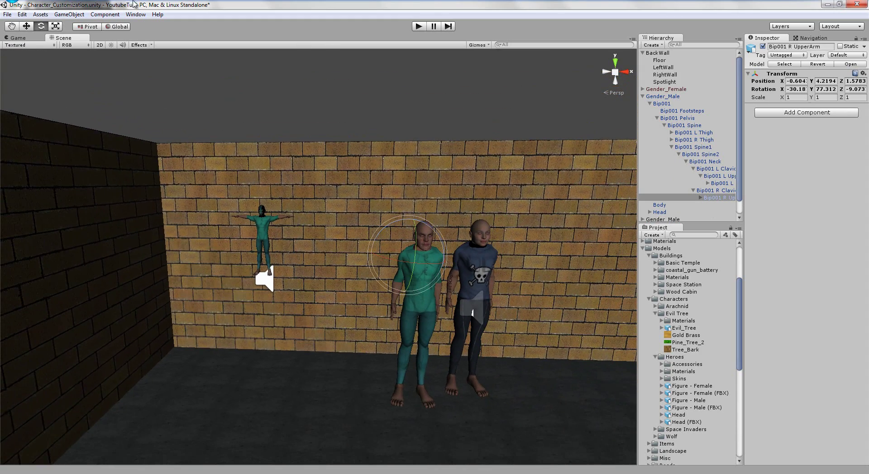
# - Set the Move tool's handle to Center and Global, and undo the accidental shift of the right upper arm bone
pyautogui.click(27, 26)
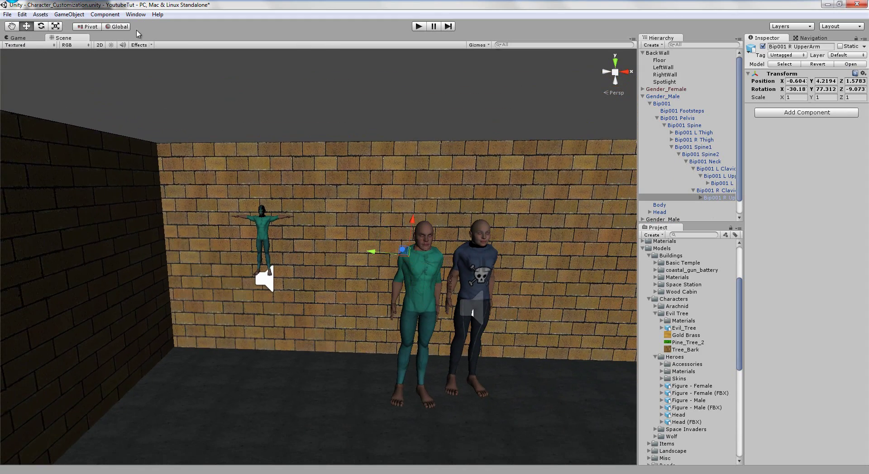
pyautogui.click(96, 27)
pyautogui.click(119, 27)
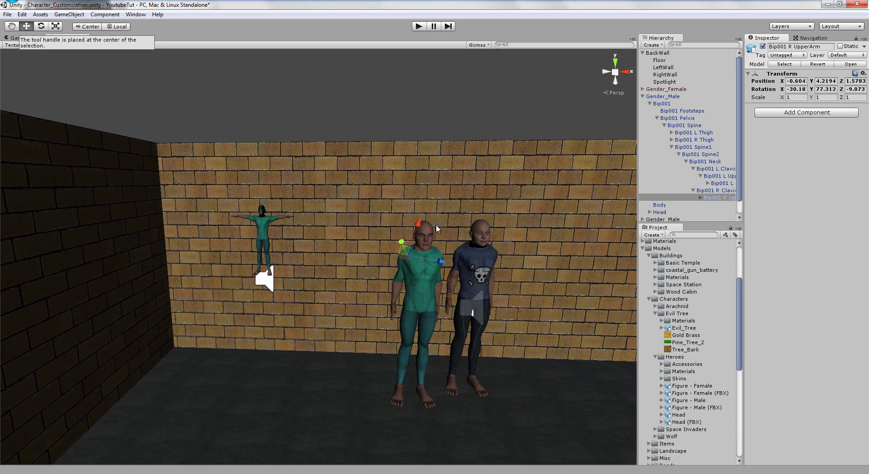
pyautogui.click(127, 28)
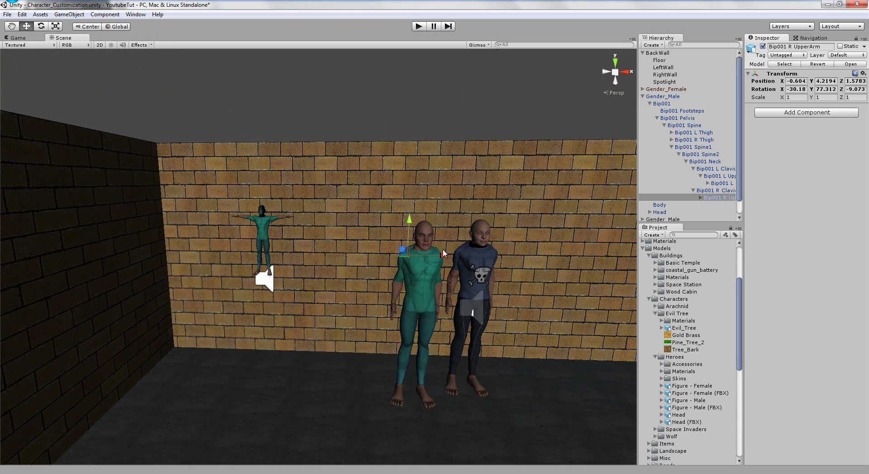
pyautogui.moveTo(439, 261); pyautogui.dragTo(258, 260)
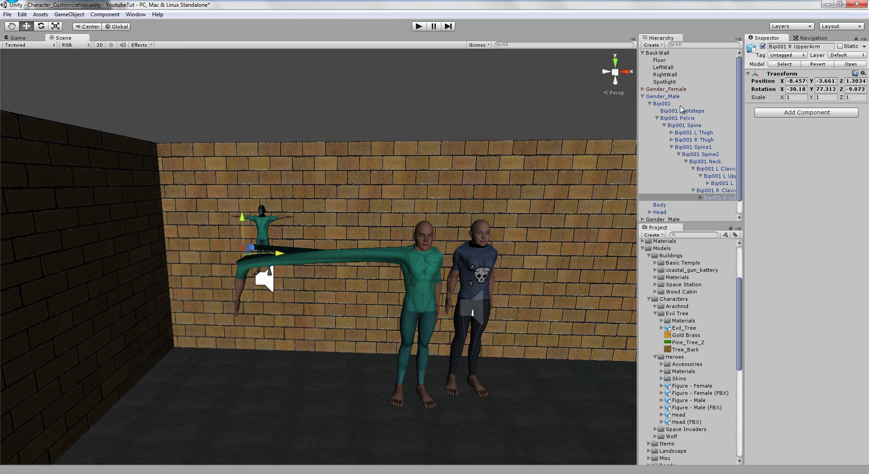
pyautogui.hotkey('ctrl', 'z')
# - Move the whole new Gender_Male character along X to about -51.89, in front of the small old male, checking the alignment from above
pyautogui.click(660, 97)
pyautogui.moveTo(457, 321); pyautogui.dragTo(287, 317)
pyautogui.click(612, 59)
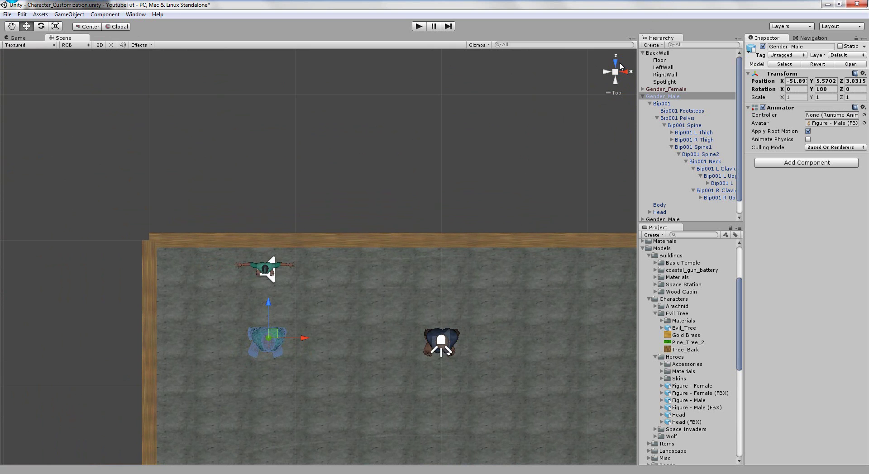
pyautogui.click(619, 65)
pyautogui.click(644, 103)
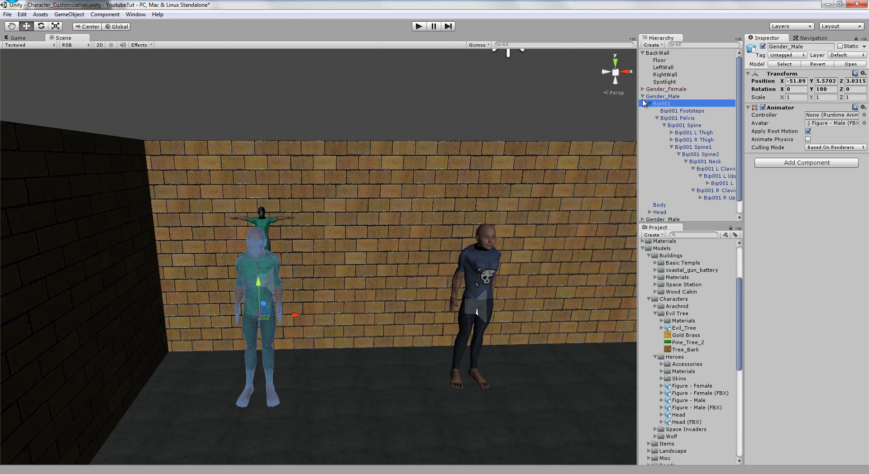
# - Move the BackSpawn, BodySpawn, HeadSpawn and LegSpawn children from the old Gender_Male to the new Gender_Male
pyautogui.click(642, 96)
pyautogui.click(652, 103)
pyautogui.click(643, 104)
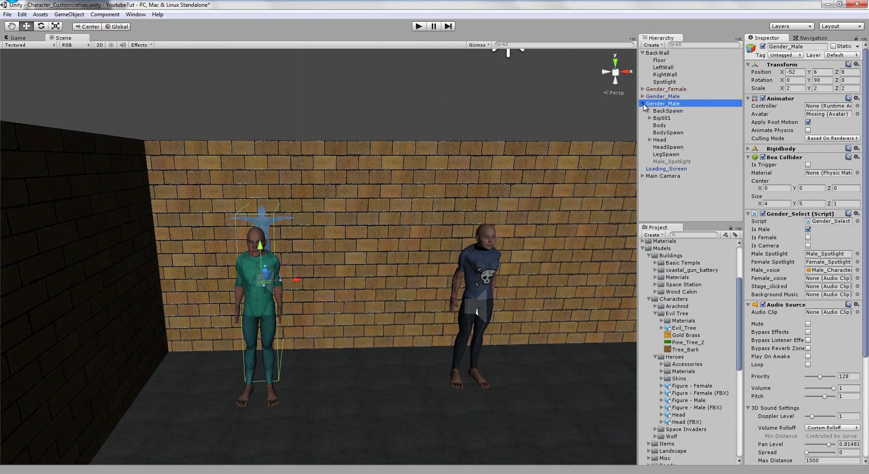
pyautogui.click(665, 112)
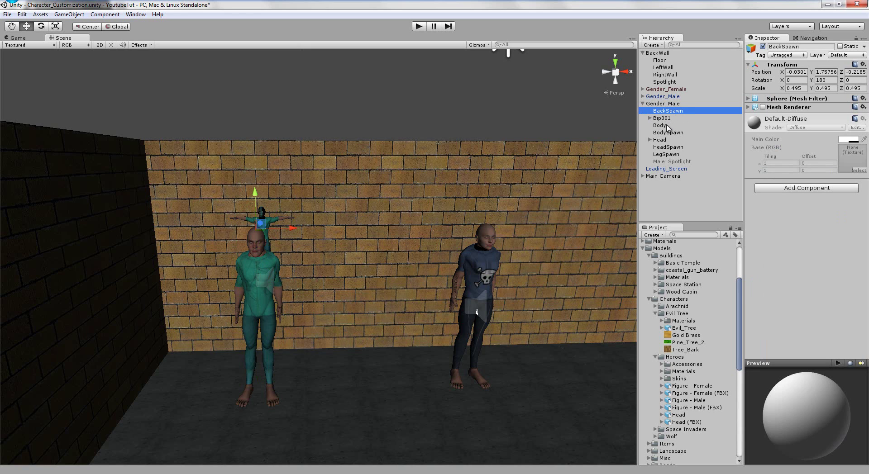
pyautogui.keyDown('ctrl'); pyautogui.click(665, 126); pyautogui.keyUp('ctrl')
pyautogui.keyDown('ctrl'); pyautogui.click(668, 133); pyautogui.keyUp('ctrl')
pyautogui.keyDown('ctrl'); pyautogui.click(668, 147); pyautogui.keyUp('ctrl')
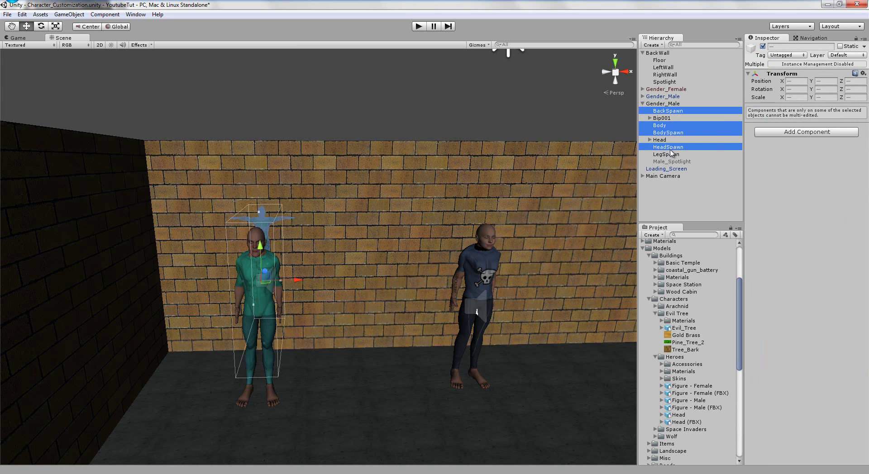
pyautogui.keyDown('ctrl'); pyautogui.click(666, 154); pyautogui.keyUp('ctrl')
pyautogui.keyDown('ctrl'); pyautogui.click(663, 126); pyautogui.keyUp('ctrl')
pyautogui.moveTo(668, 132); pyautogui.dragTo(644, 101)
pyautogui.click(642, 97)
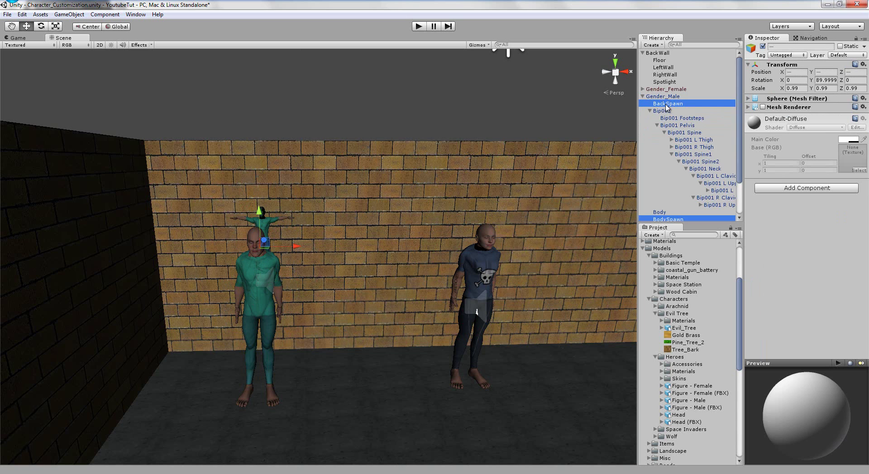
pyautogui.click(649, 111)
# - Reposition BackSpawn against the new male's upper back, at about X -0.07 and Z -0.70, checking it from above and the side
pyautogui.click(663, 96)
pyautogui.click(668, 104)
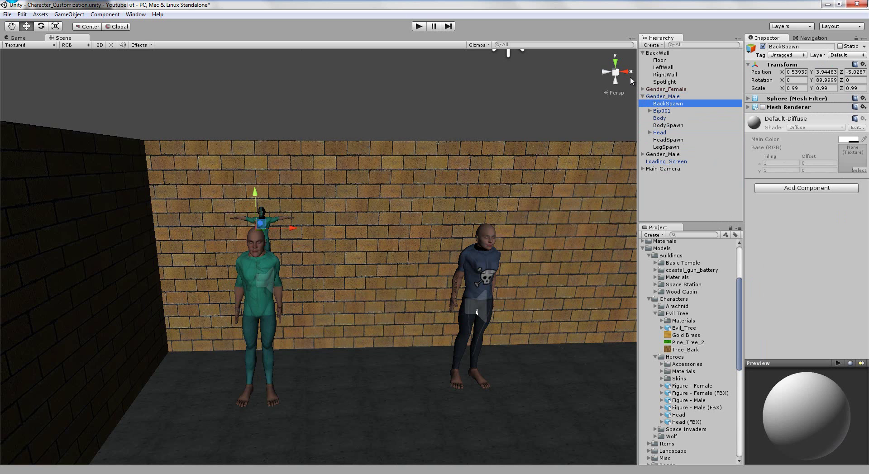
pyautogui.click(615, 62)
pyautogui.scroll(5, 345, 212)
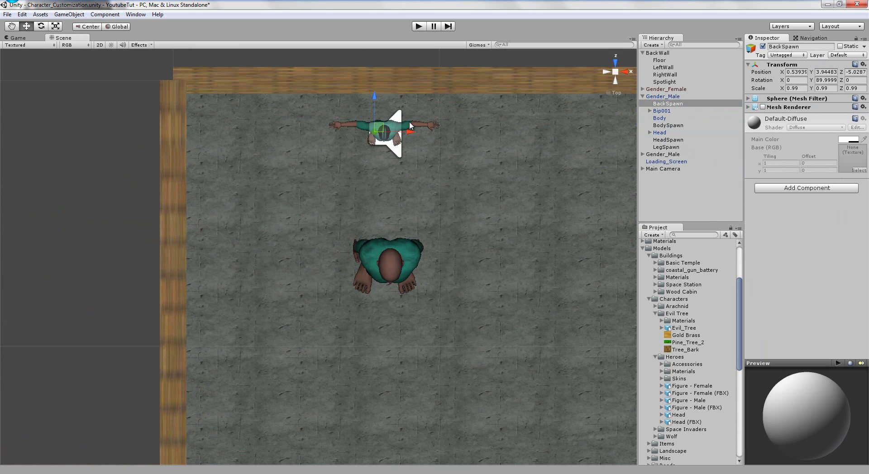
pyautogui.moveTo(383, 129); pyautogui.dragTo(400, 235)
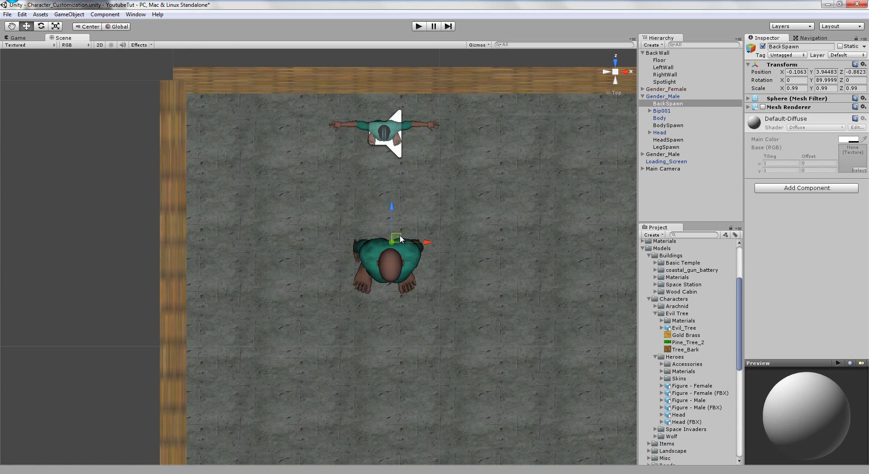
pyautogui.click(607, 71)
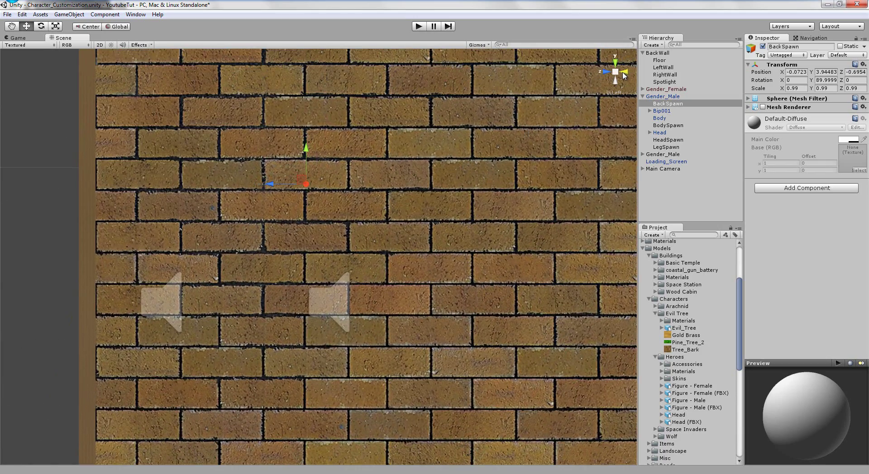
pyautogui.click(624, 73)
pyautogui.click(624, 72)
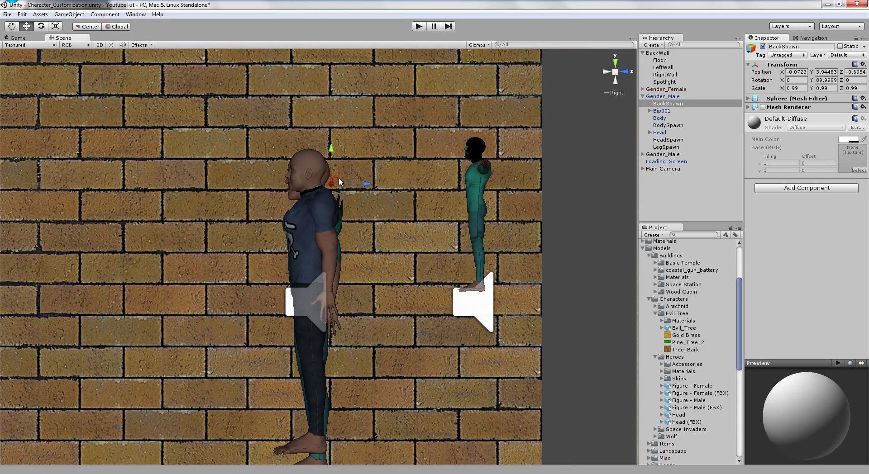
pyautogui.moveTo(339, 179); pyautogui.dragTo(470, 190)
pyautogui.click(614, 71)
# - Reposition BodySpawn inside the new male's torso, at about X -0.10, Y 2.54 and Z -0.03
pyautogui.click(668, 125)
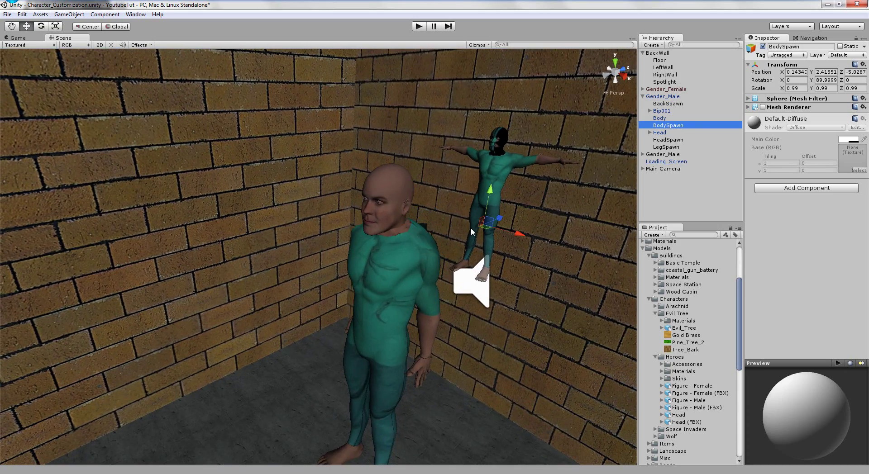
pyautogui.click(615, 73)
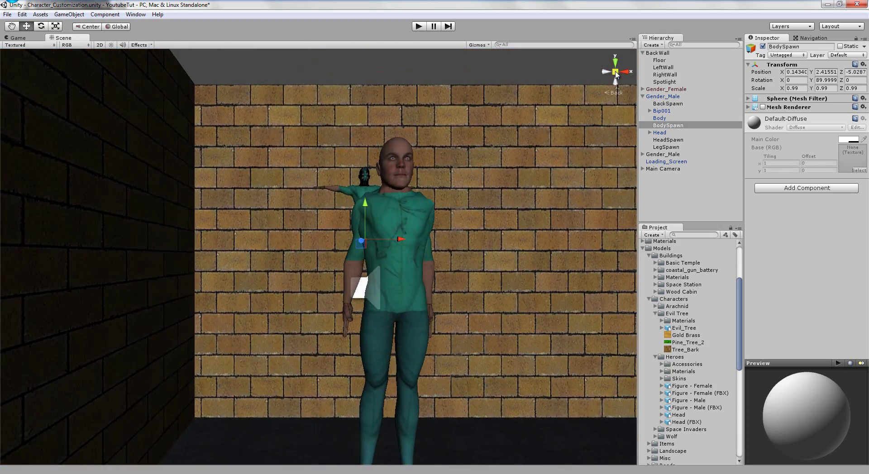
pyautogui.click(615, 73)
pyautogui.moveTo(395, 226); pyautogui.dragTo(403, 223)
pyautogui.click(625, 73)
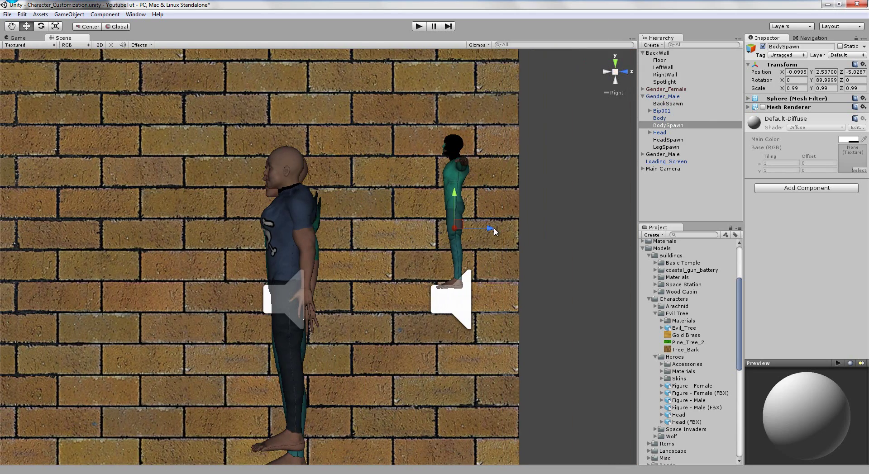
pyautogui.moveTo(492, 232); pyautogui.dragTo(320, 222)
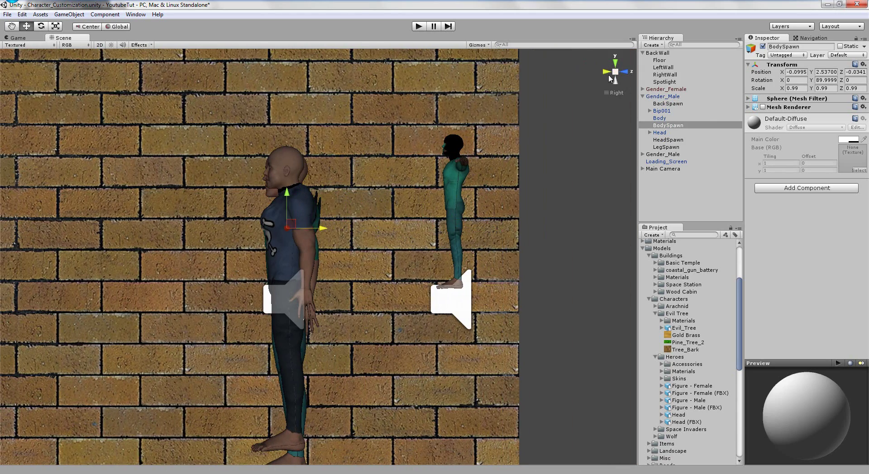
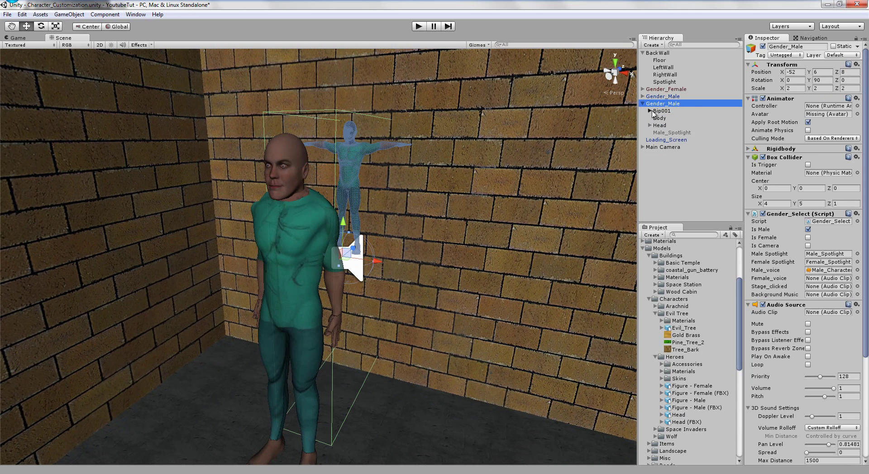
# - Transfer the Gender_Select and Character_Loading script components from the old Gender_Male to the new Gender_Male
pyautogui.click(657, 126)
pyautogui.click(664, 132)
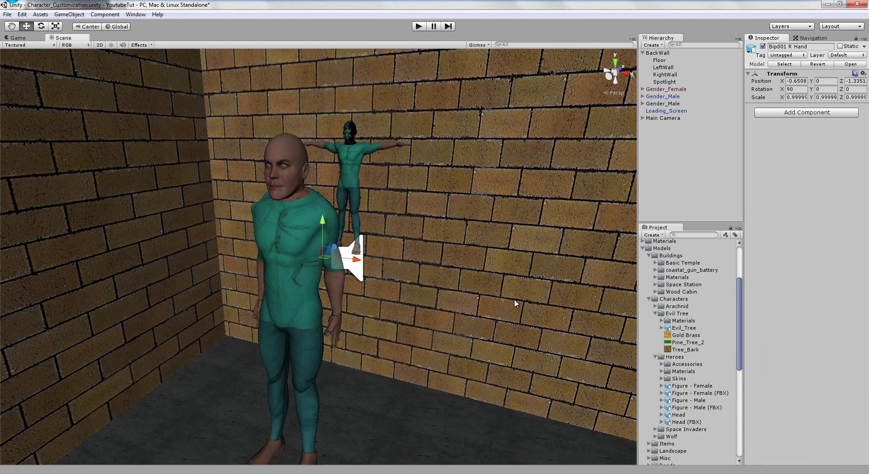
pyautogui.moveTo(489, 194); pyautogui.dragTo(486, 203, button='middle')
pyautogui.click(663, 104)
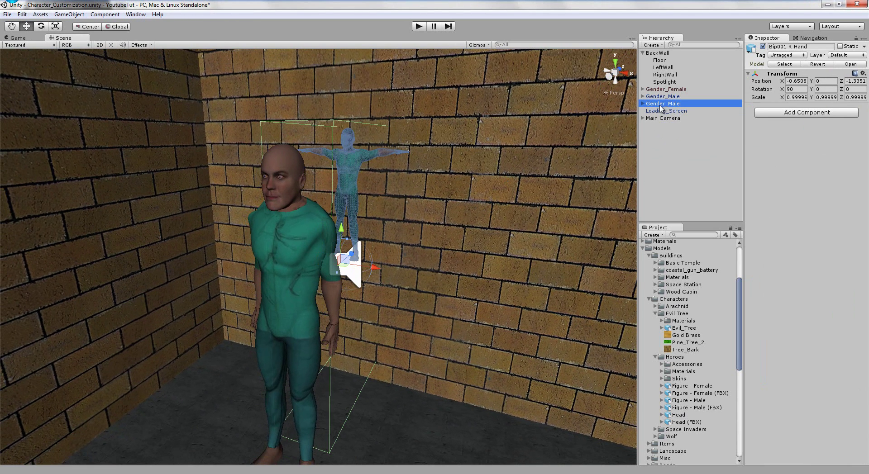
pyautogui.moveTo(782, 148); pyautogui.dragTo(758, 142)
pyautogui.click(690, 102)
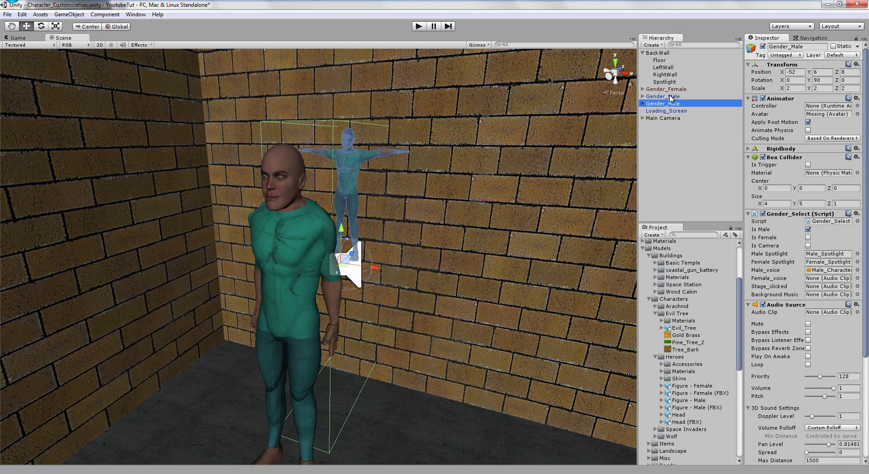
pyautogui.moveTo(791, 216); pyautogui.dragTo(679, 96)
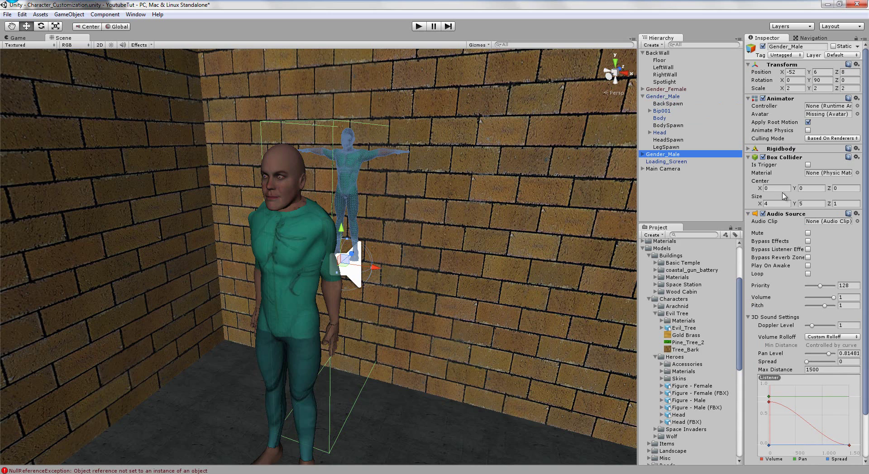
pyautogui.click(796, 158)
pyautogui.click(798, 167)
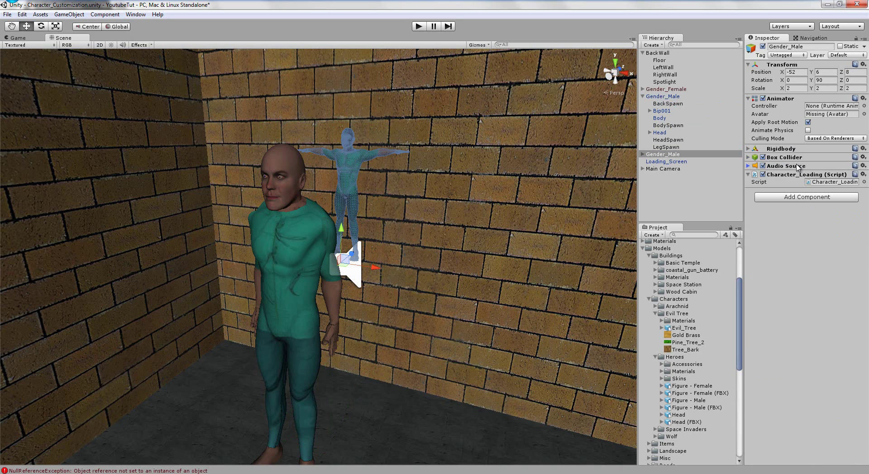
pyautogui.moveTo(797, 178); pyautogui.dragTo(683, 101)
# - Delete the old Gender_Male object from the scene, discarding its accidentally cleared name
pyautogui.click(657, 156)
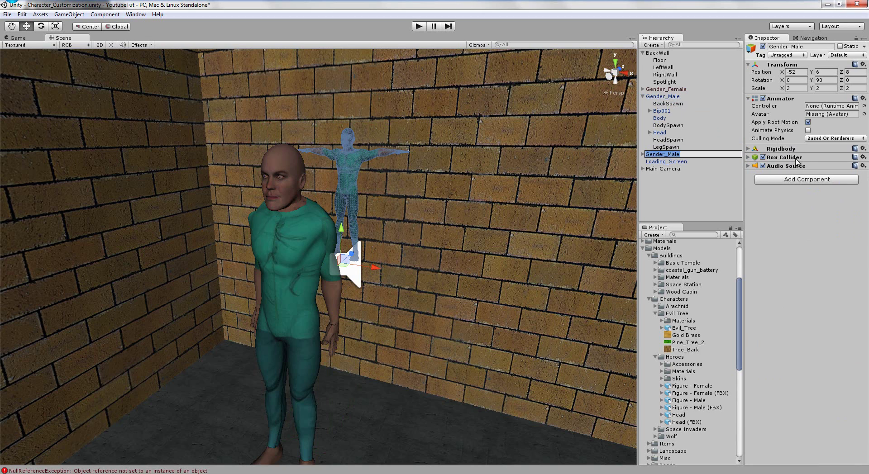
pyautogui.press('BackSpace')
pyautogui.click(664, 162)
pyautogui.click(668, 104)
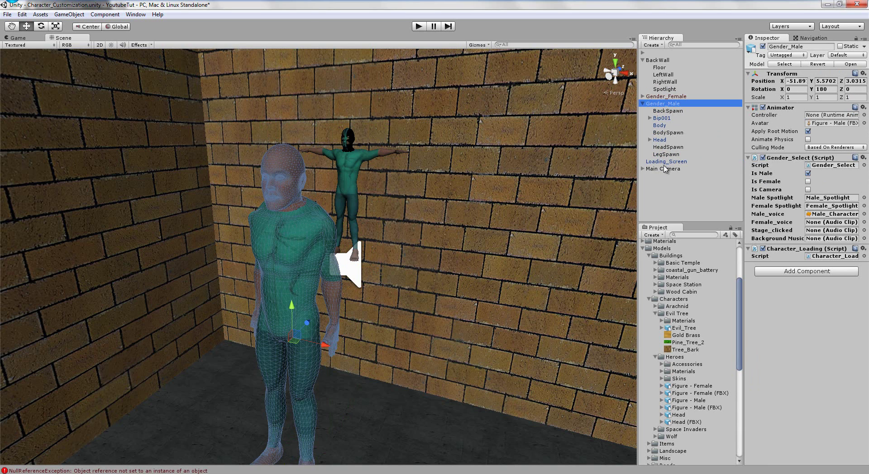
pyautogui.click(653, 54)
pyautogui.press('Delete')
# - Add an Audio Source component to the new Gender_Male
pyautogui.click(662, 96)
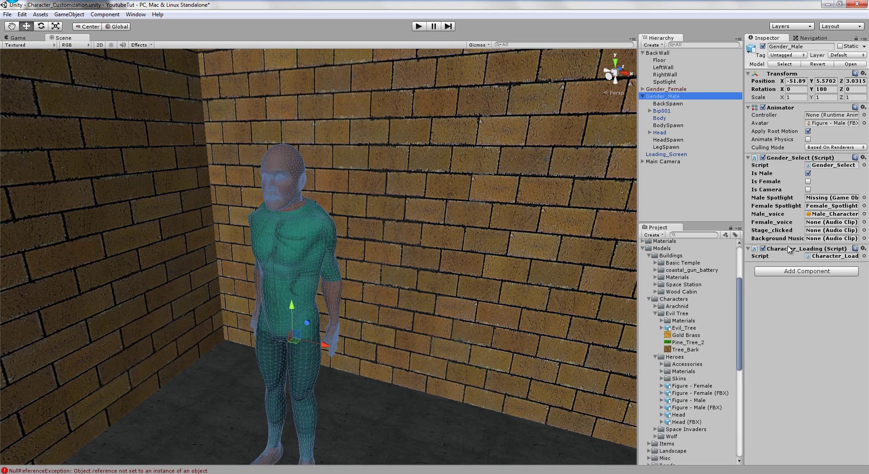
pyautogui.click(788, 272)
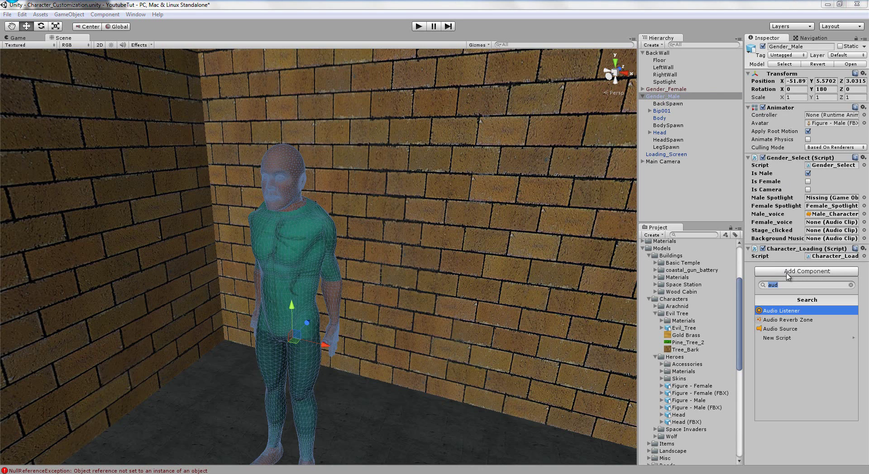
pyautogui.press('Down')
pyautogui.press('Down')
pyautogui.press('Return')
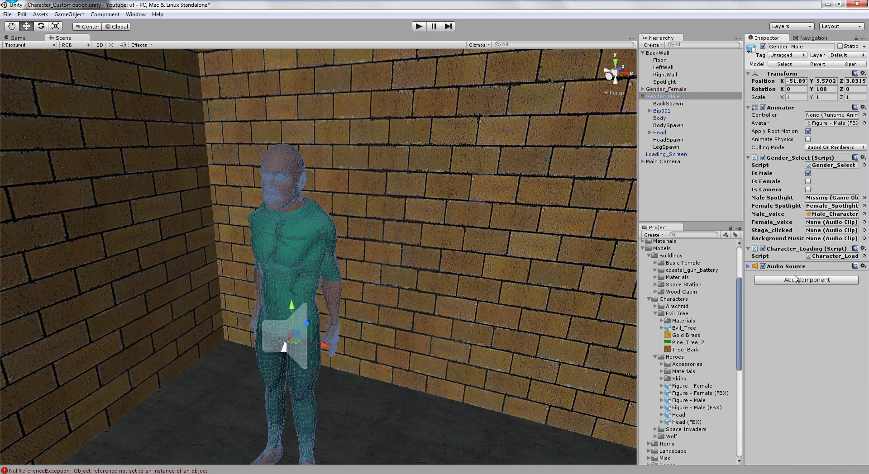
# - Add a Rigidbody and a Box Collider component to the new Gender_Male
pyautogui.click(796, 280)
pyautogui.write('rig')
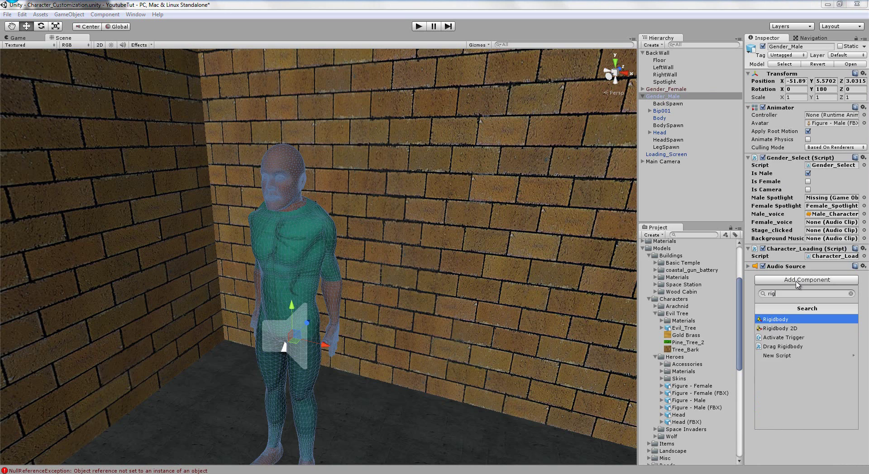
pyautogui.press('Return')
pyautogui.click(785, 295)
pyautogui.write('box')
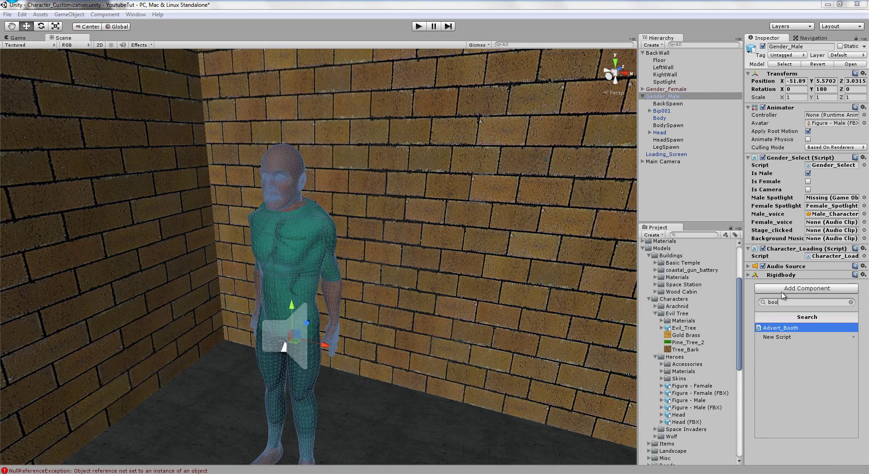
pyautogui.press('Return')
# - Size the new male's Box Collider to X 3.15, Y 9.89 and Z 2.22 so it encloses the body
pyautogui.moveTo(312, 294); pyautogui.dragTo(365, 236, button='middle')
pyautogui.scroll(-4, 365, 236)
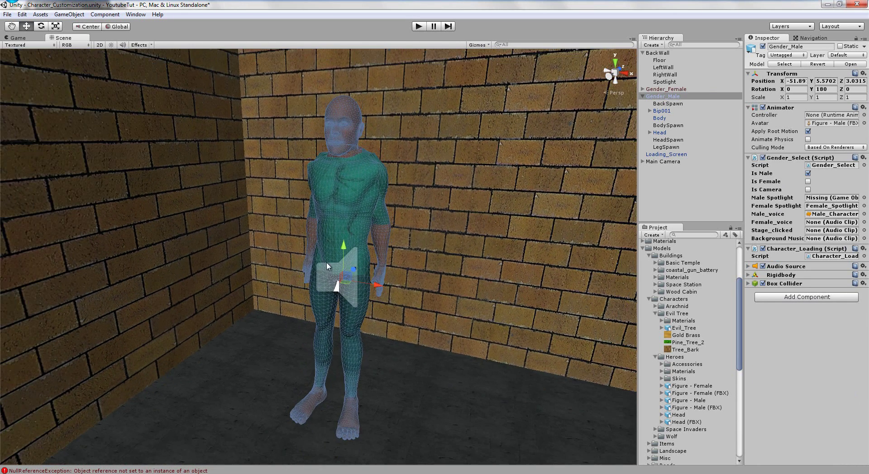
pyautogui.click(609, 79)
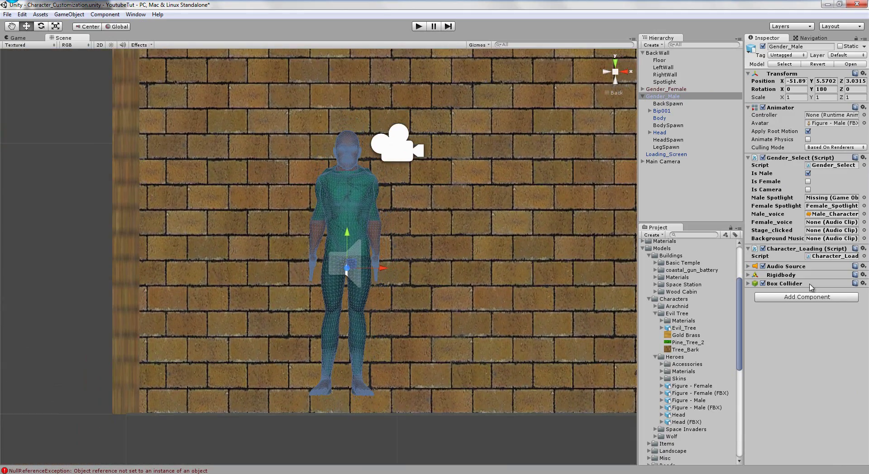
pyautogui.scroll(1, 372, 271)
pyautogui.moveTo(372, 270); pyautogui.dragTo(357, 276, button='middle')
pyautogui.moveTo(758, 330); pyautogui.dragTo(859, 336)
pyautogui.moveTo(802, 326); pyautogui.dragTo(77, 336)
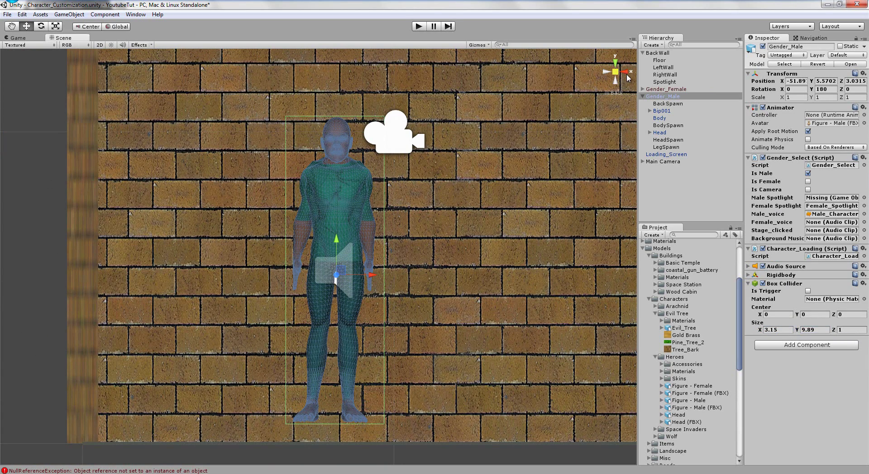
pyautogui.click(624, 71)
pyautogui.moveTo(834, 329); pyautogui.dragTo(836, 324)
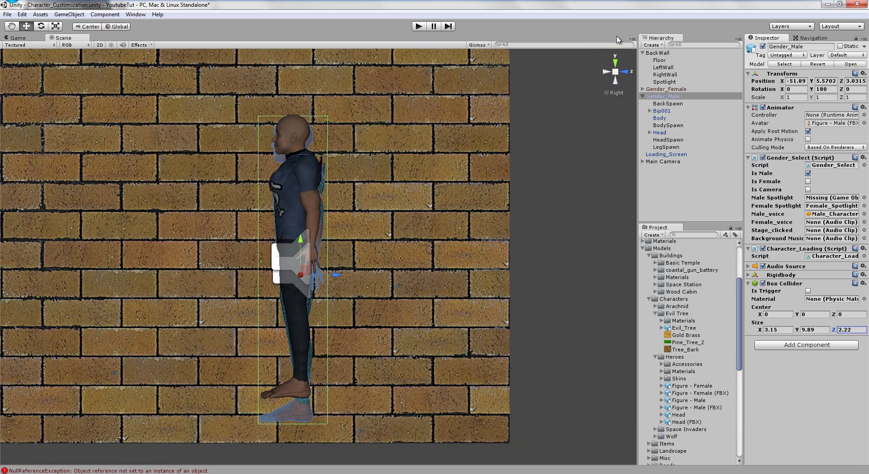
# - Run the scene to test gender selection on the characters and open the reported error in the Console
pyautogui.click(615, 71)
pyautogui.keyDown('alt'); pyautogui.moveTo(452, 203); pyautogui.dragTo(628, 239); pyautogui.keyUp('alt')
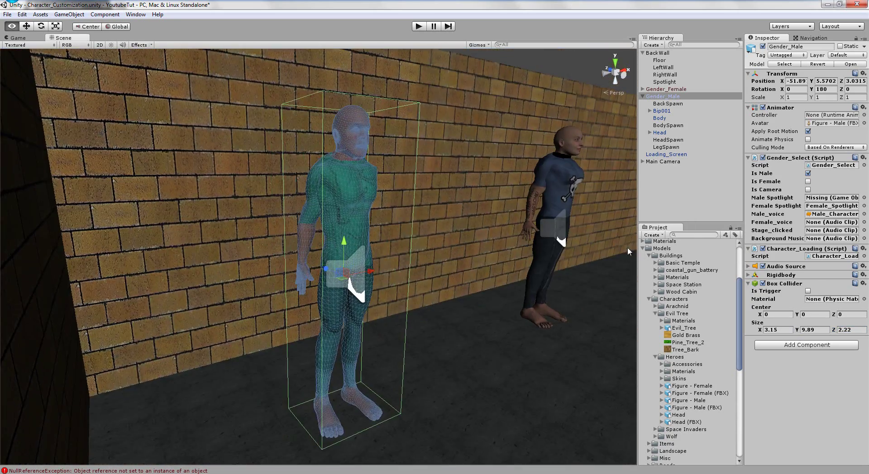
pyautogui.moveTo(628, 239); pyautogui.dragTo(479, 229, button='middle')
pyautogui.keyDown('alt'); pyautogui.moveTo(479, 226); pyautogui.dragTo(525, 203); pyautogui.keyUp('alt')
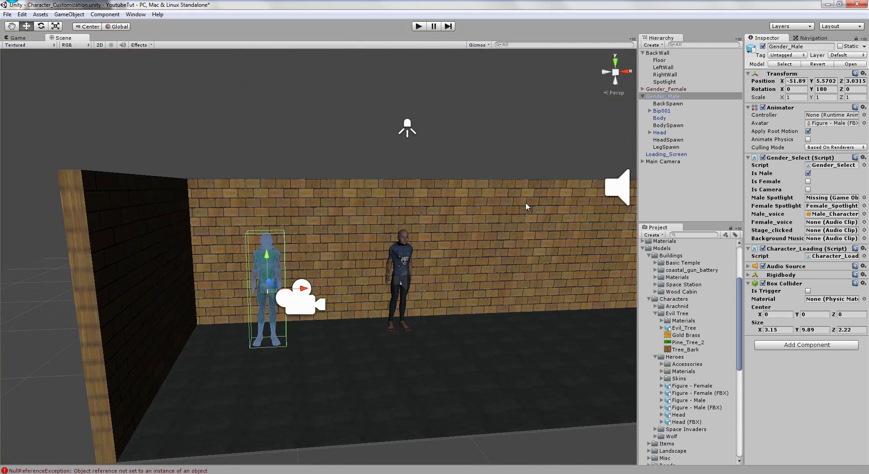
pyautogui.click(420, 26)
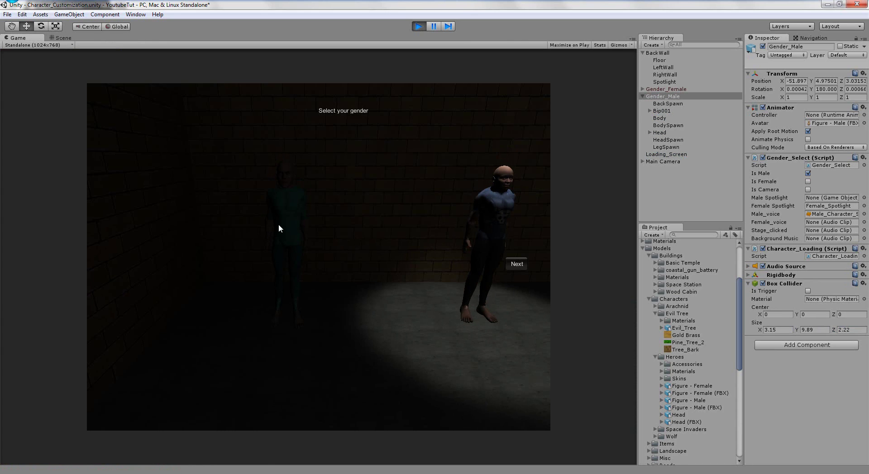
pyautogui.click(479, 224)
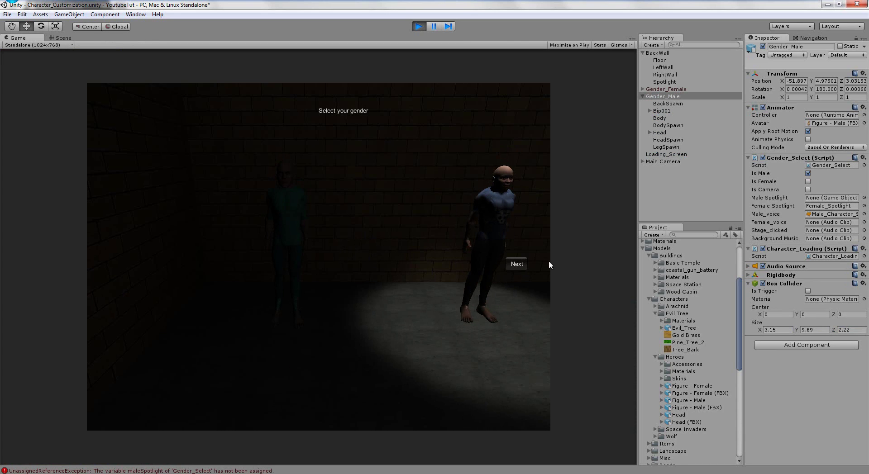
pyautogui.doubleClick(97, 470)
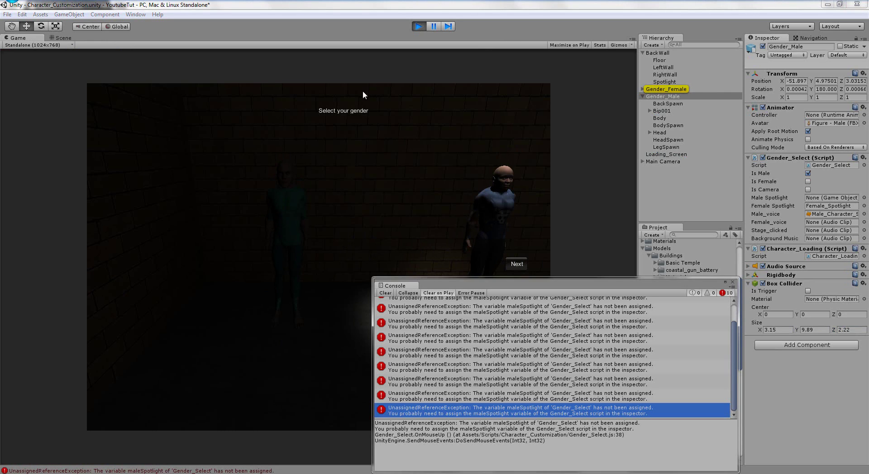
# - Stop the test run, duplicate Female_Spotlight, make the copy a child of Gender_Male and rename it Male_Spotlight
pyautogui.click(418, 28)
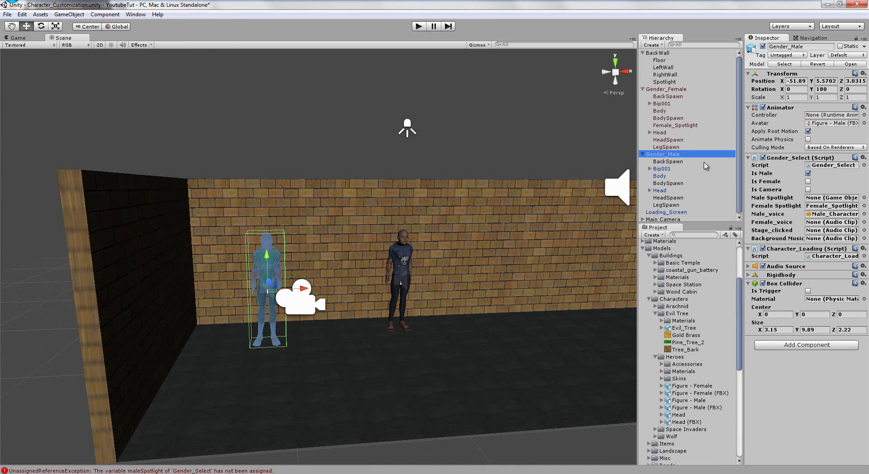
pyautogui.click(667, 125)
pyautogui.hotkey('ctrl', 'd')
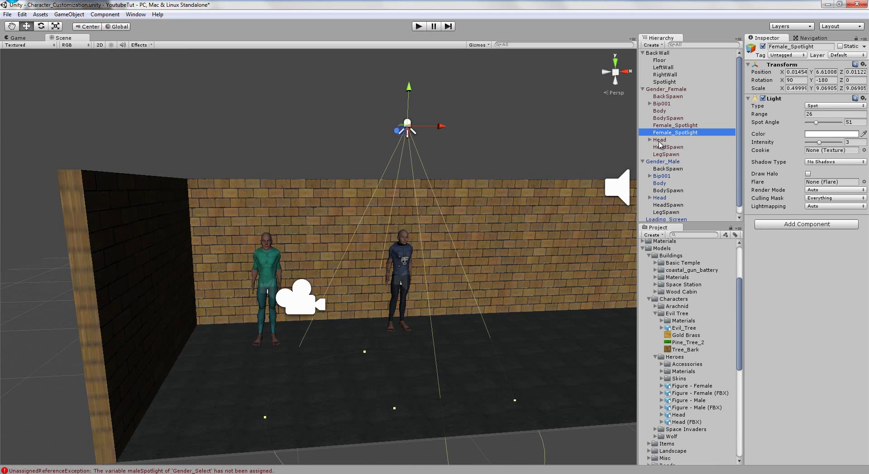
pyautogui.scroll(-1, 668, 149)
pyautogui.moveTo(678, 126); pyautogui.dragTo(674, 155)
pyautogui.click(670, 183)
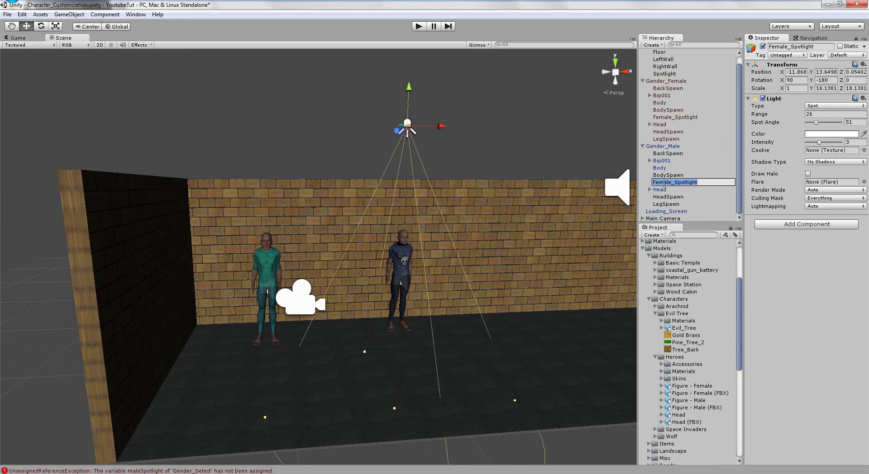
pyautogui.write('Male_Spotlight')
pyautogui.press('Return')
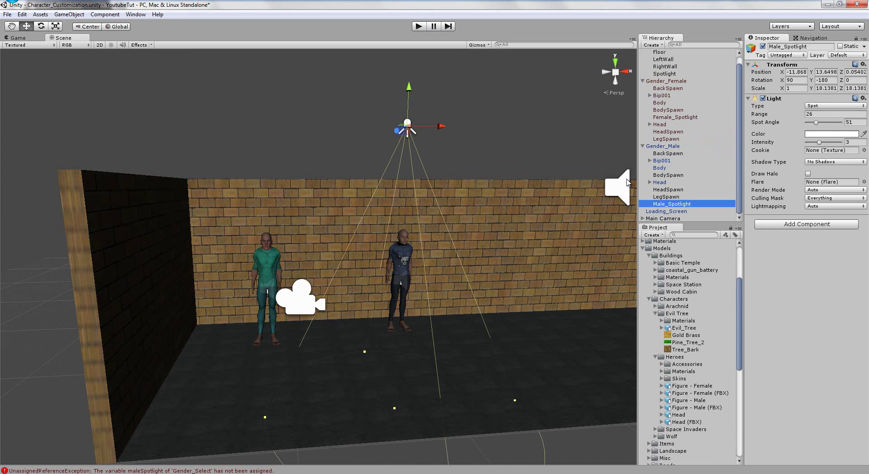
# - Move Male_Spotlight along X until it sits above the male character and disable its Light component
pyautogui.moveTo(434, 130); pyautogui.dragTo(302, 132)
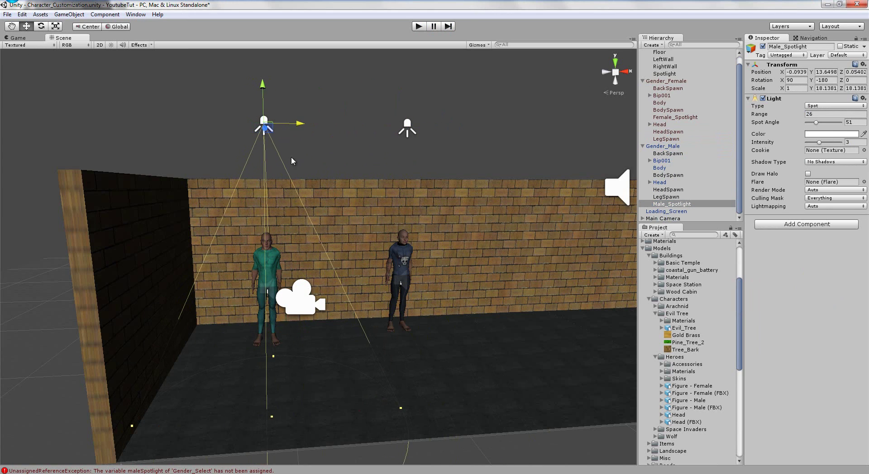
pyautogui.click(641, 146)
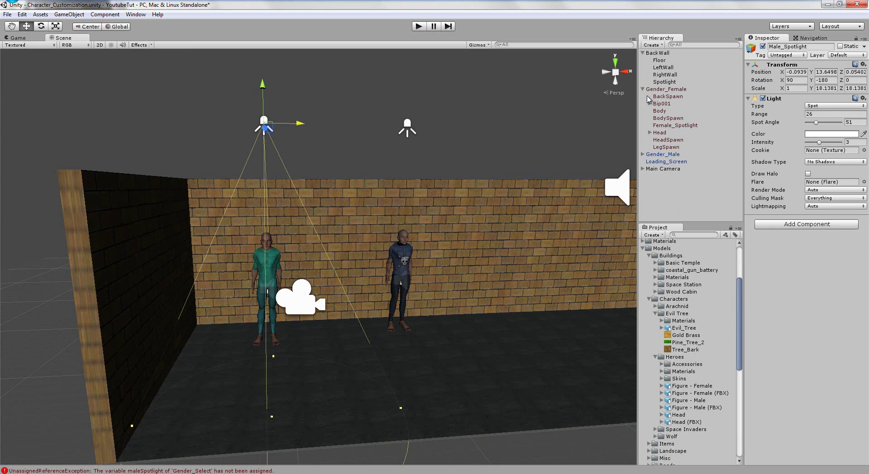
pyautogui.click(642, 89)
pyautogui.click(643, 96)
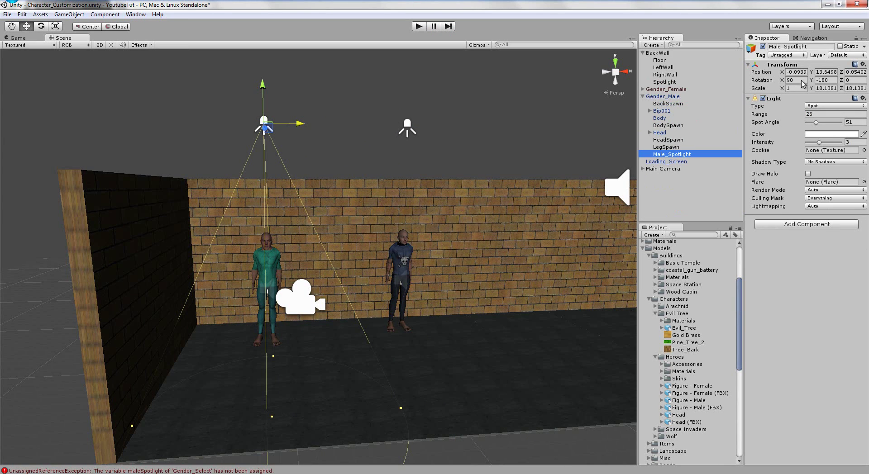
pyautogui.click(763, 98)
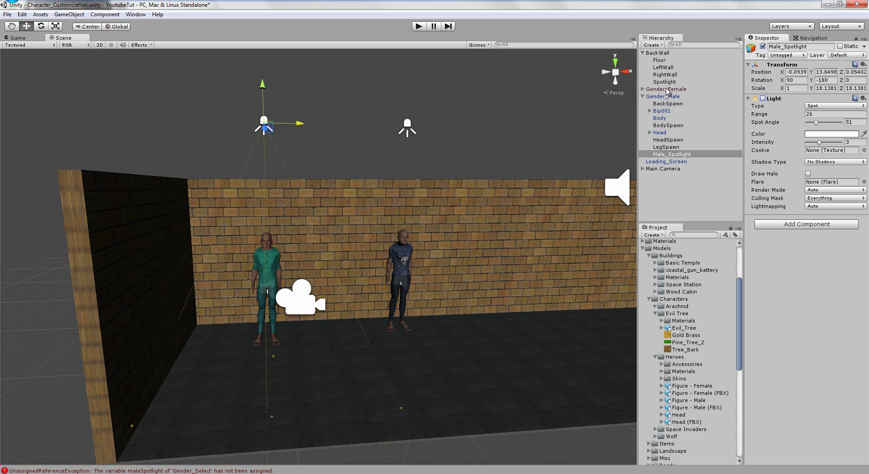
# - Assign Male_Spotlight as the Male Spotlight in the Main Camera's Gender_Select script and briefly run the scene
pyautogui.click(663, 170)
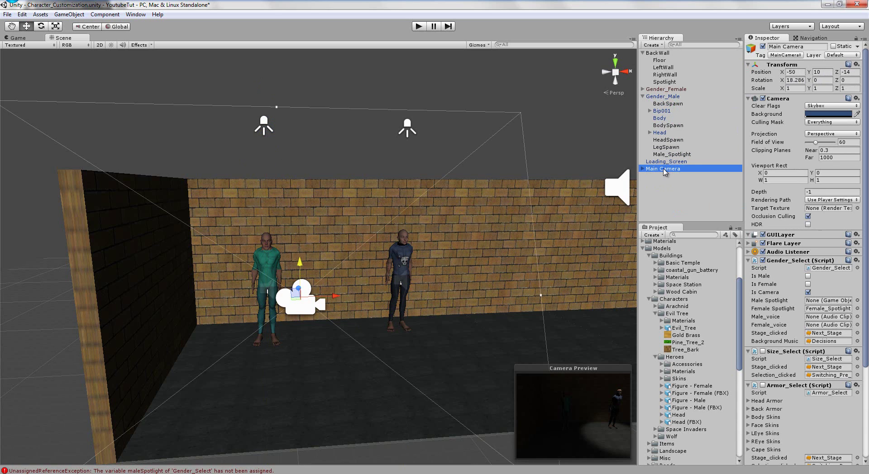
pyautogui.scroll(-3, 822, 287)
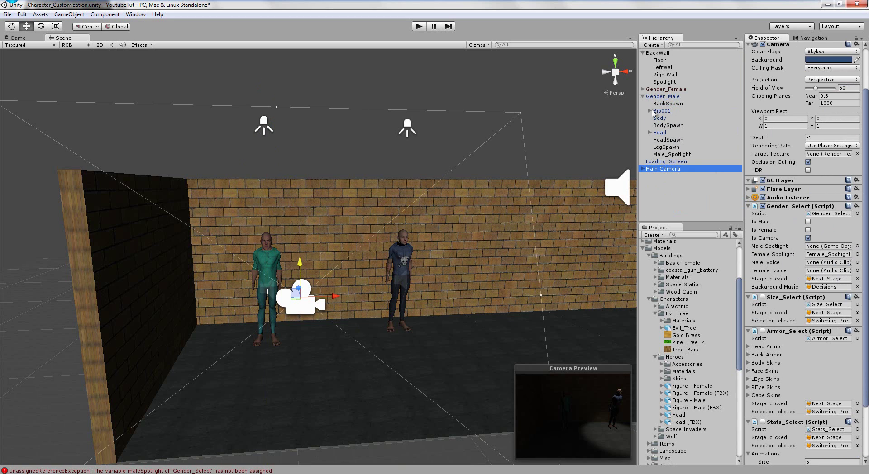
pyautogui.moveTo(676, 155); pyautogui.dragTo(835, 249)
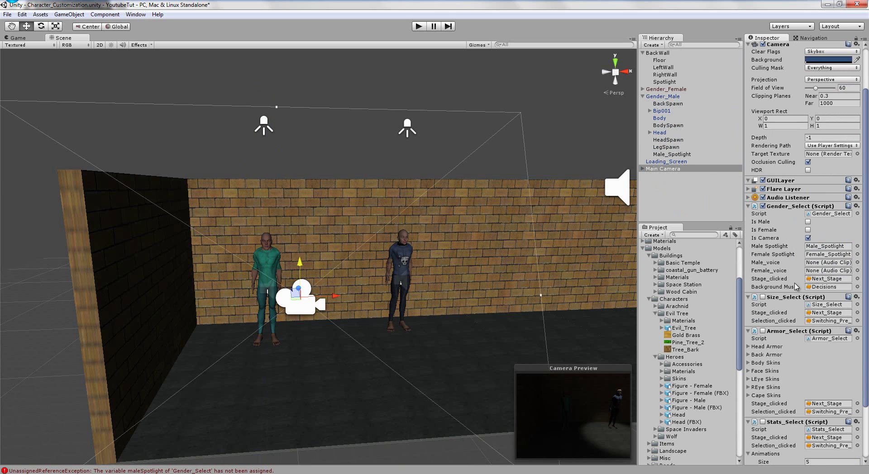
pyautogui.click(421, 27)
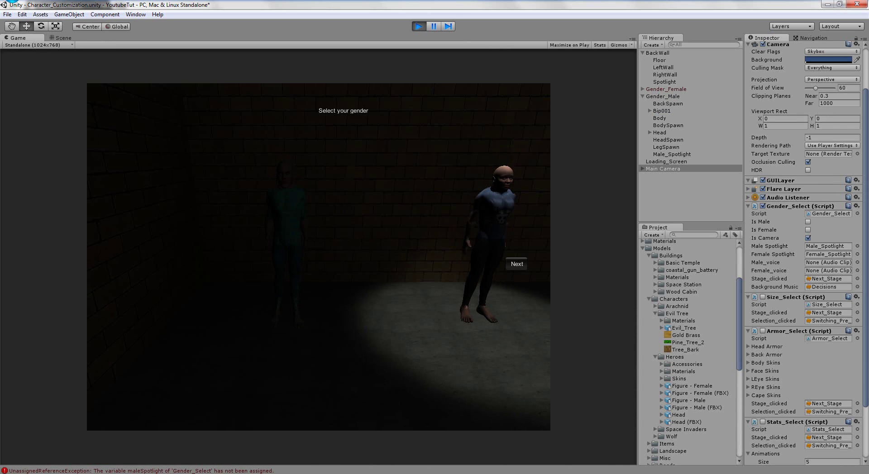
pyautogui.hotkey('ctrl', 'p')
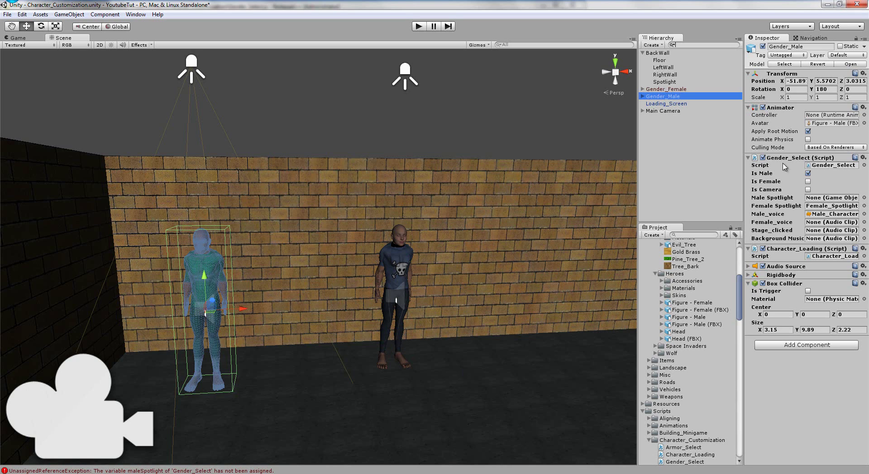
# - Assign Male_Spotlight as the Male Spotlight in the Gender_Select scripts of both Gender_Male and Gender_Female
pyautogui.click(643, 97)
pyautogui.moveTo(674, 158); pyautogui.dragTo(829, 201)
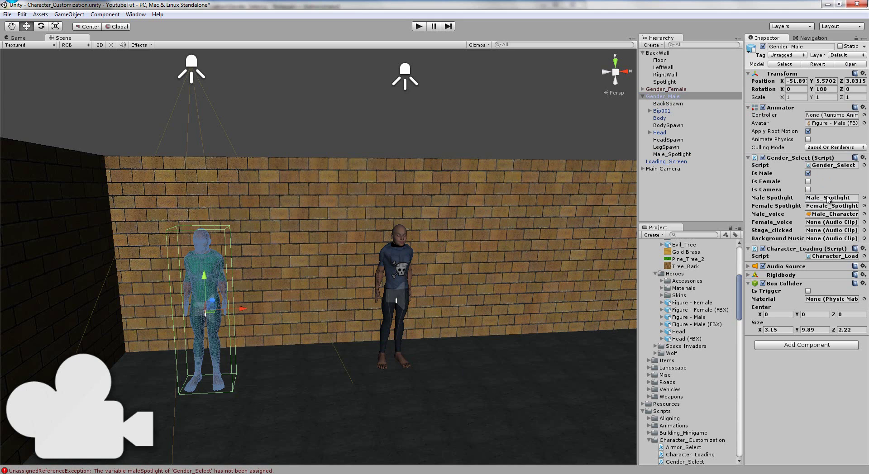
pyautogui.click(651, 89)
pyautogui.moveTo(677, 153); pyautogui.dragTo(823, 263)
# - Run the scene and select the female character to test the spotlight assignments
pyautogui.click(418, 27)
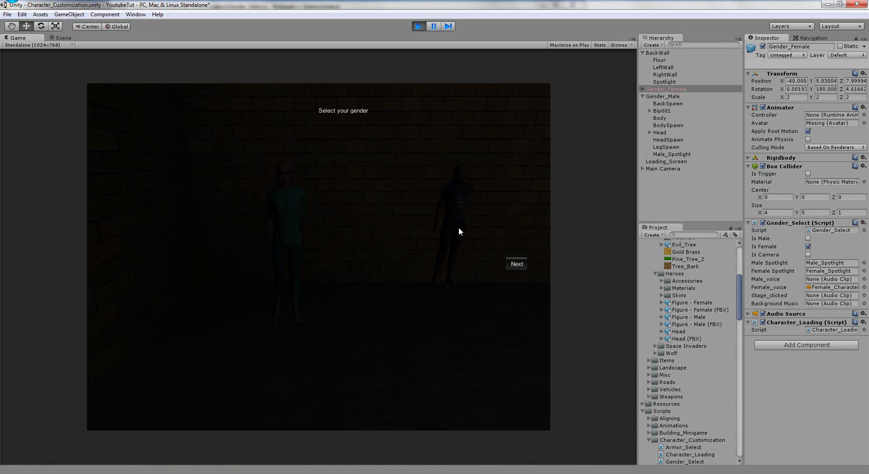
pyautogui.click(460, 227)
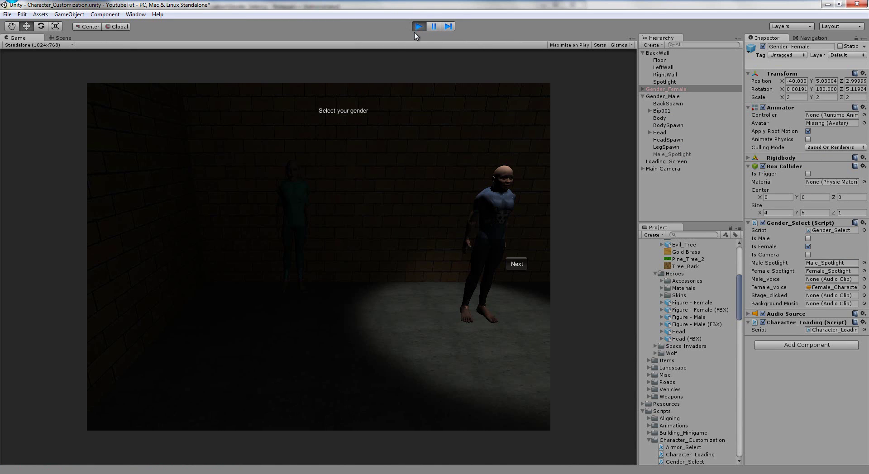
pyautogui.click(417, 27)
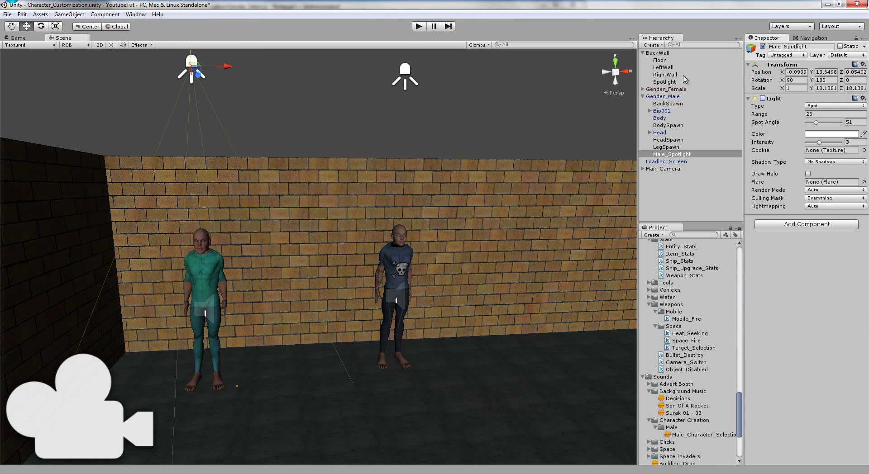
# - Enable the Light component of Male_Spotlight and deactivate the whole Male_Spotlight object instead
pyautogui.click(652, 97)
pyautogui.click(675, 154)
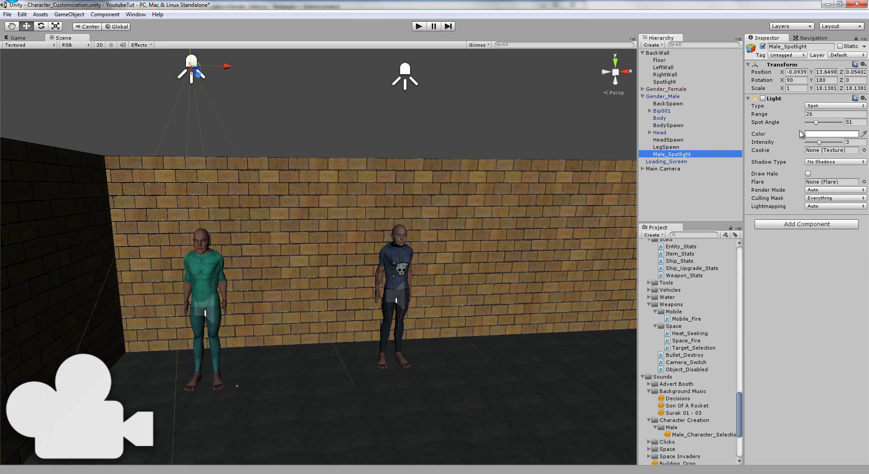
pyautogui.click(762, 99)
pyautogui.click(762, 46)
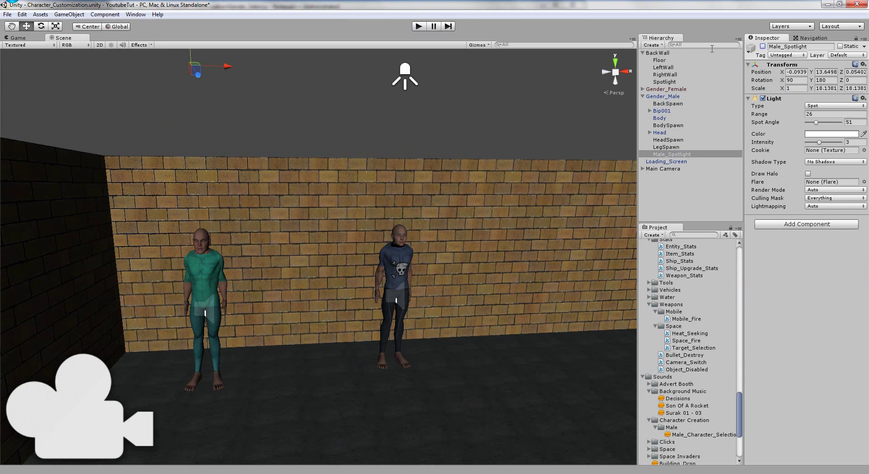
# - Run the scene and alternate repeatedly between the male and female characters to test spotlight switching and movement
pyautogui.click(418, 25)
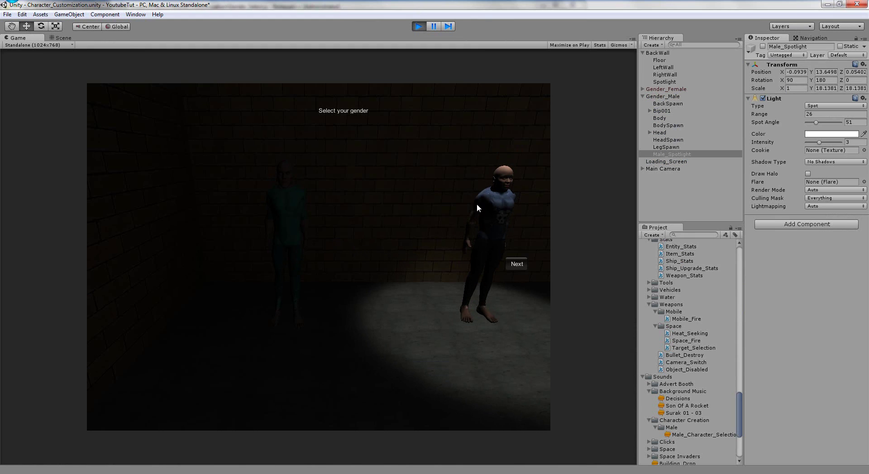
pyautogui.click(276, 217)
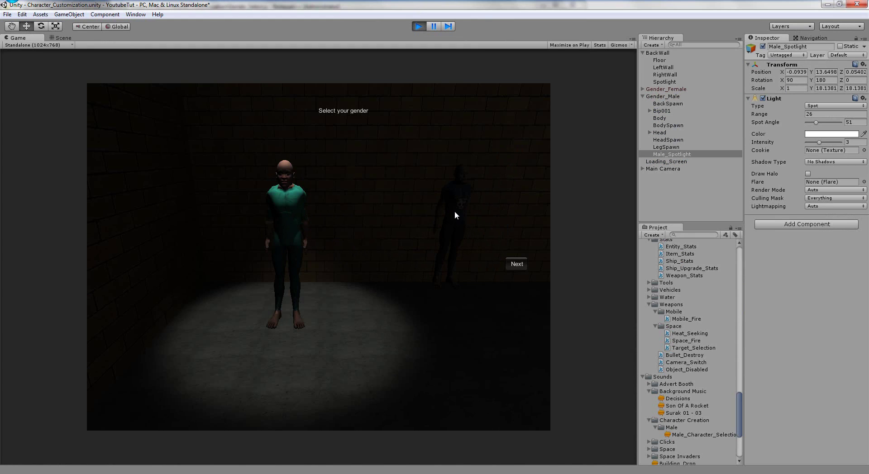
pyautogui.click(457, 209)
pyautogui.click(285, 205)
pyautogui.click(457, 215)
pyautogui.click(294, 218)
pyautogui.click(433, 230)
pyautogui.click(312, 212)
pyautogui.click(462, 199)
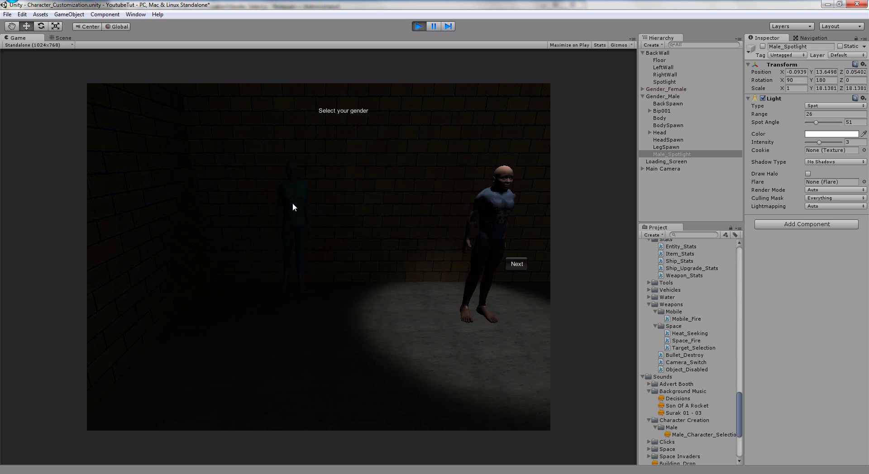
pyautogui.click(292, 203)
pyautogui.click(418, 26)
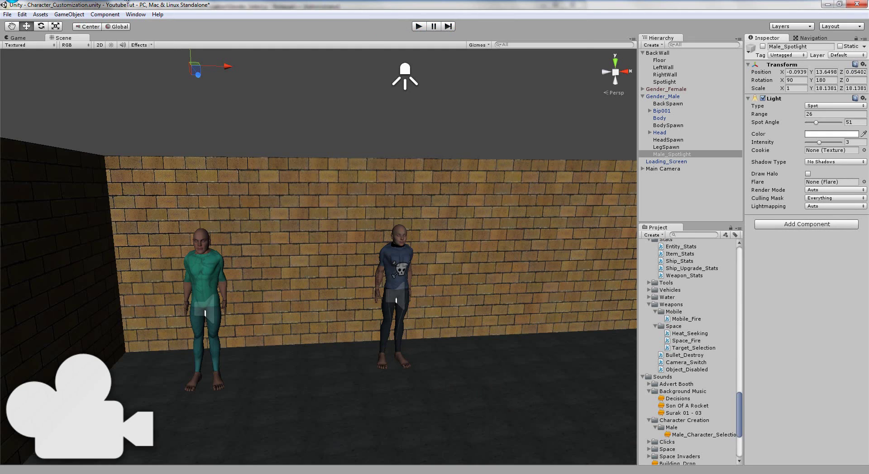
# - Check the Z positions assigned to both characters in the OnMouseUp function of Gender_Select.js in Notepad++, and return to Unity
pyautogui.click(125, 1)
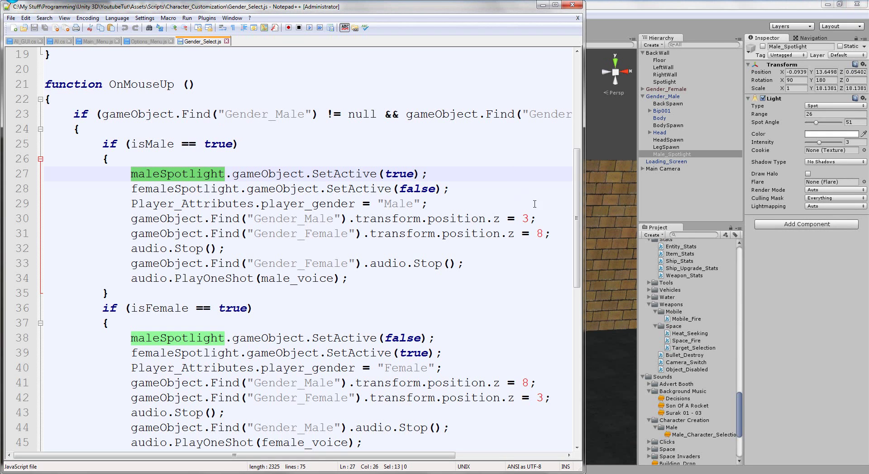
pyautogui.doubleClick(539, 234)
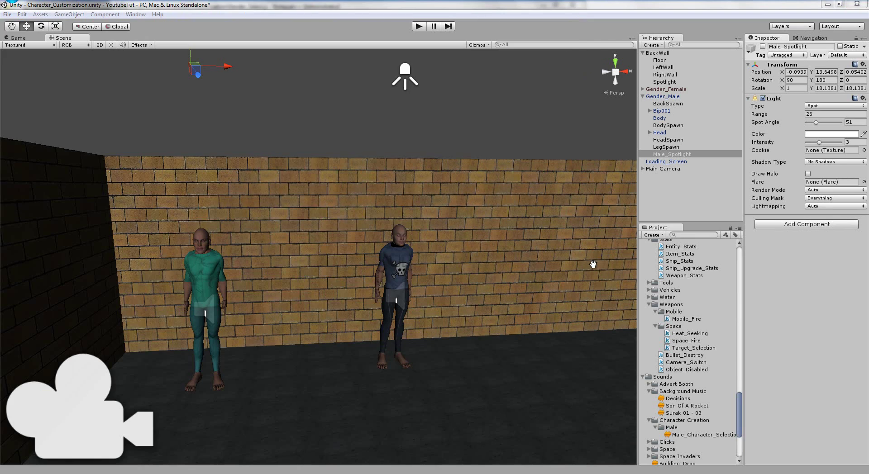
pyautogui.hotkey('alt', 'Tab')
# - Try Gender_Female at Z position 8 in a short test run
pyautogui.click(666, 89)
pyautogui.moveTo(850, 81); pyautogui.dragTo(818, 84)
pyautogui.write('87')
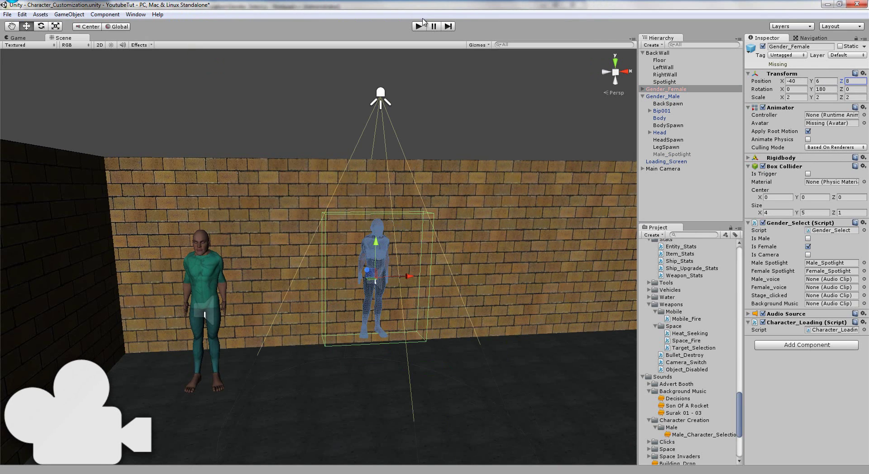
pyautogui.click(419, 27)
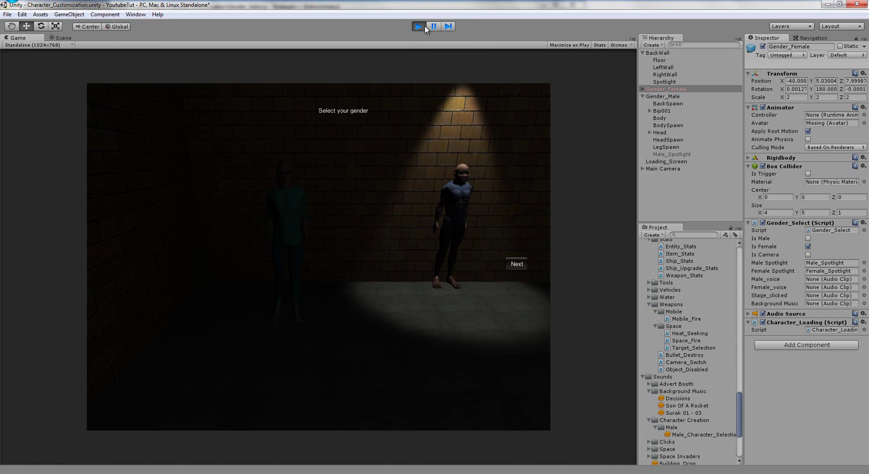
pyautogui.click(424, 28)
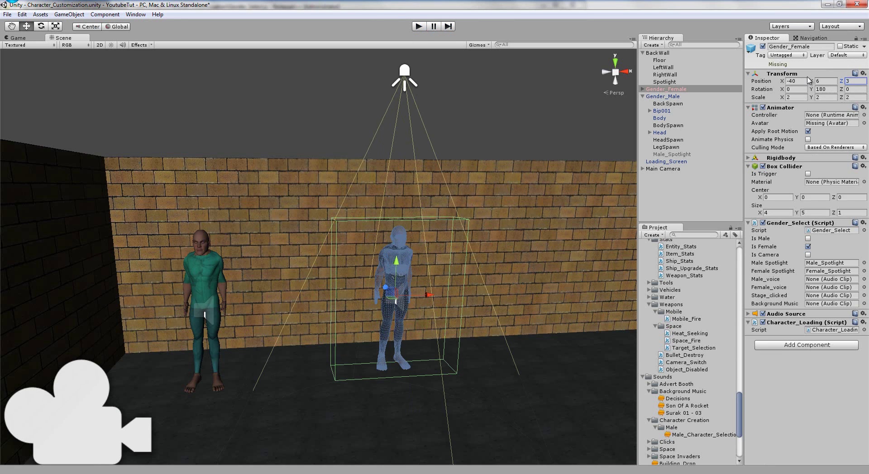
# - Set the Z position of Gender_Male to 8
pyautogui.click(662, 96)
pyautogui.click(855, 81)
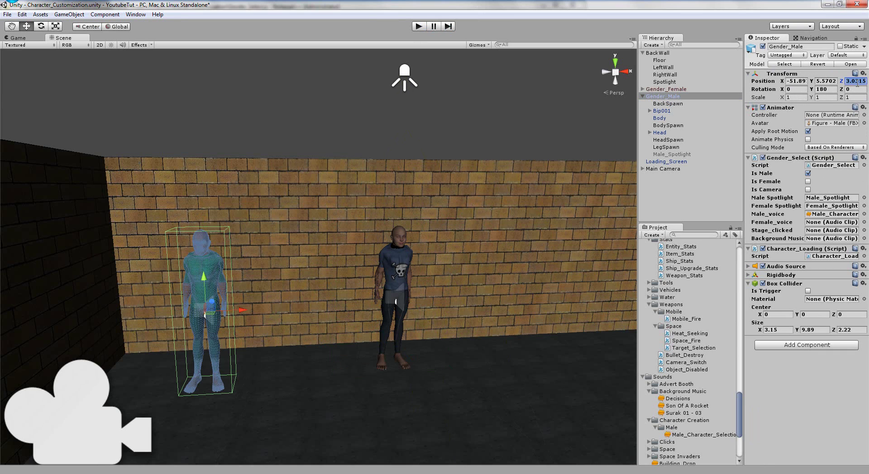
pyautogui.write('8')
# - Run the scene, switch between both genders and continue to the size selection stage, and stop the run
pyautogui.click(419, 25)
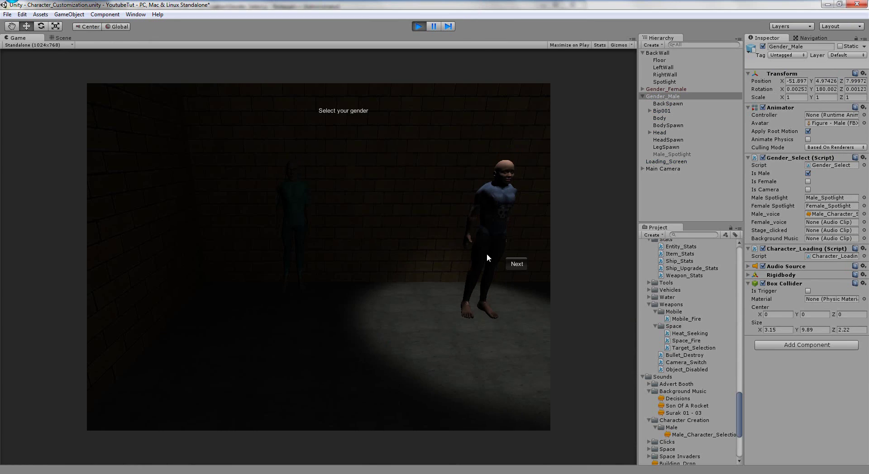
pyautogui.click(276, 201)
pyautogui.click(449, 224)
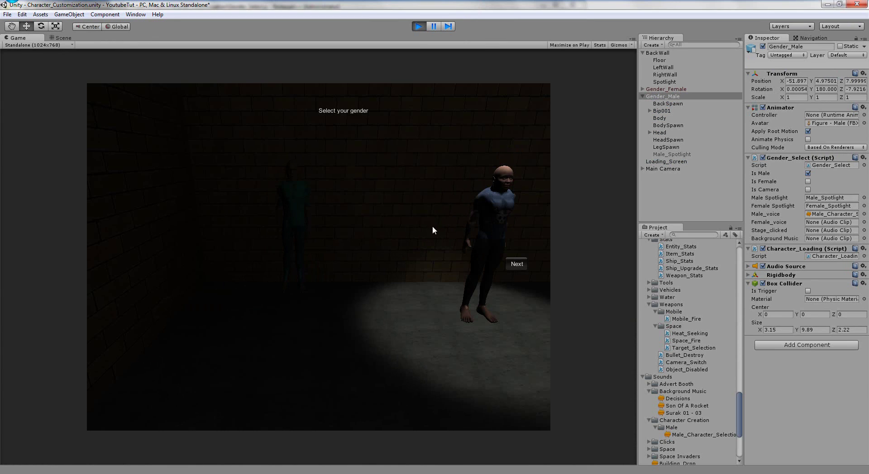
pyautogui.click(302, 203)
pyautogui.click(522, 262)
pyautogui.click(510, 265)
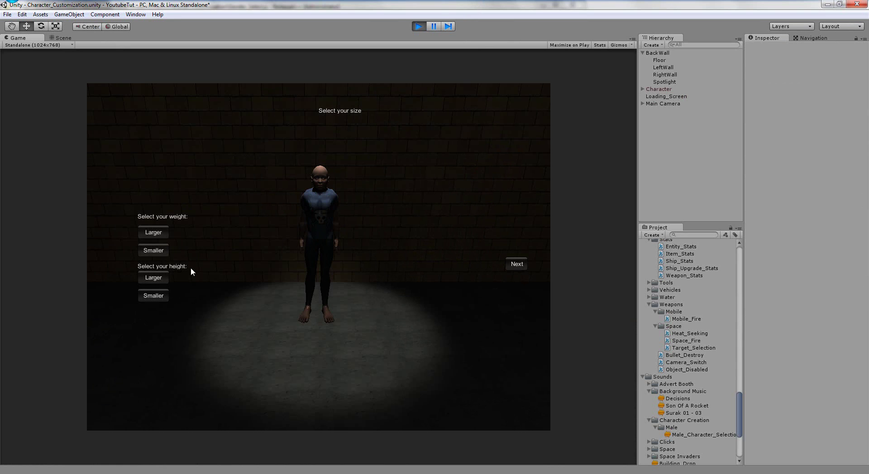
pyautogui.hotkey('ctrl', 'p')
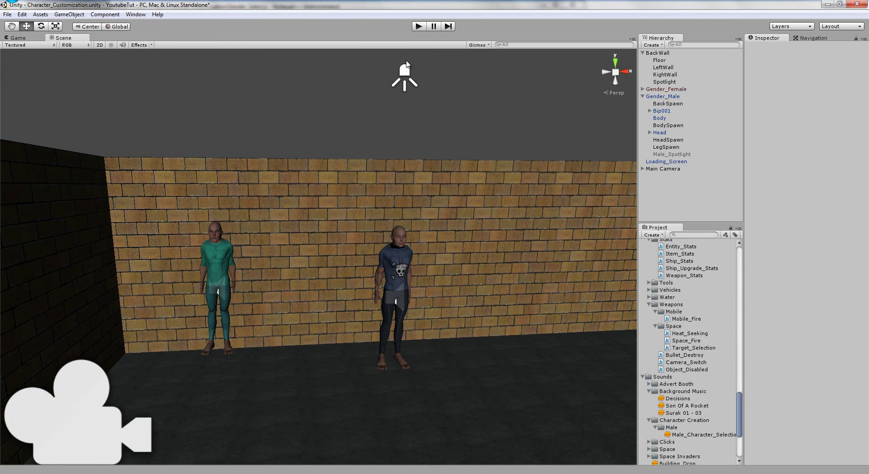
pyautogui.scroll(6, 660, 291)
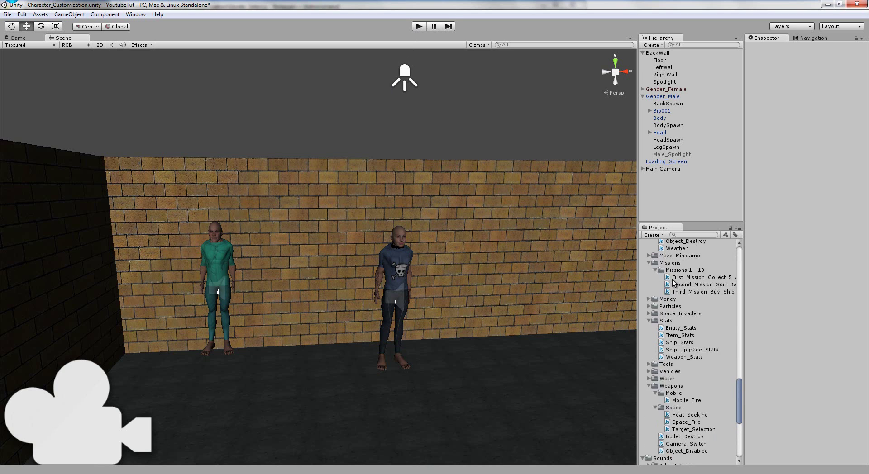
pyautogui.scroll(-7, 660, 291)
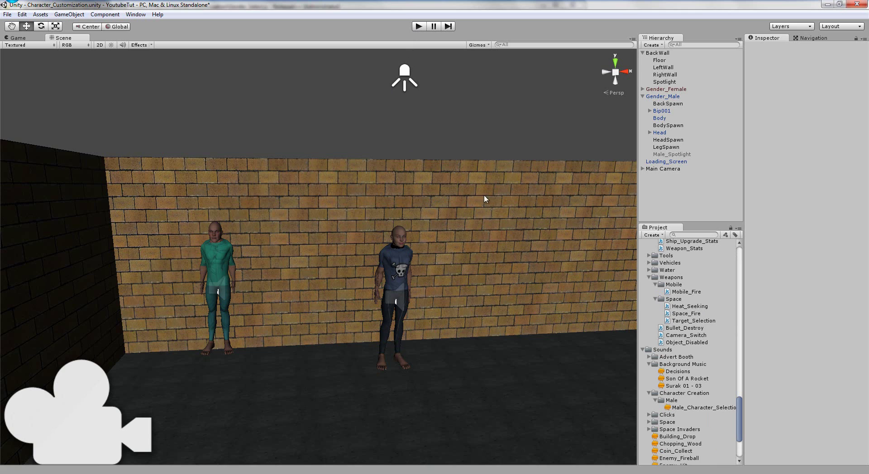
pyautogui.moveTo(504, 248); pyautogui.dragTo(407, 265, button='middle')
pyautogui.moveTo(504, 252); pyautogui.dragTo(433, 241, button='middle')
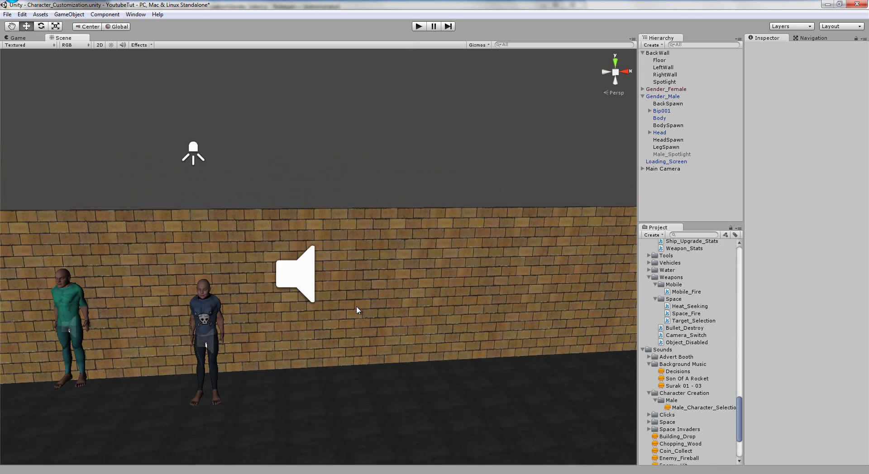
pyautogui.scroll(-5, 357, 305)
pyautogui.scroll(12, 475, 230)
pyautogui.moveTo(474, 264); pyautogui.dragTo(505, 341, button='middle')
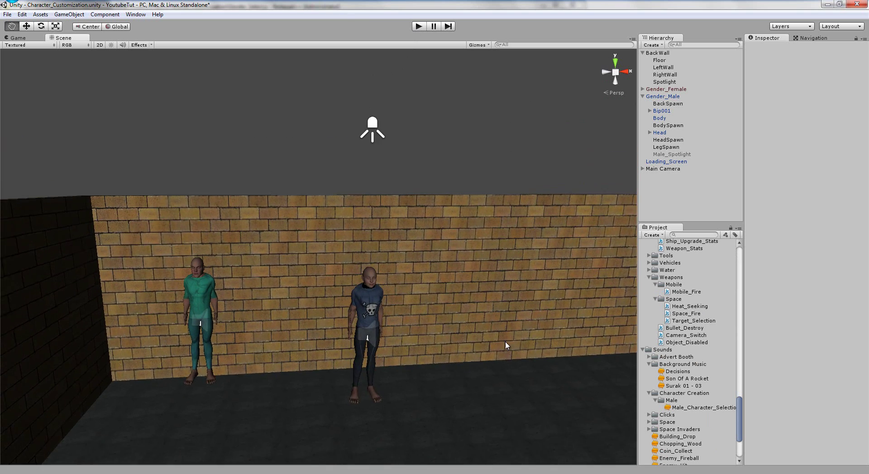
pyautogui.scroll(3, 505, 341)
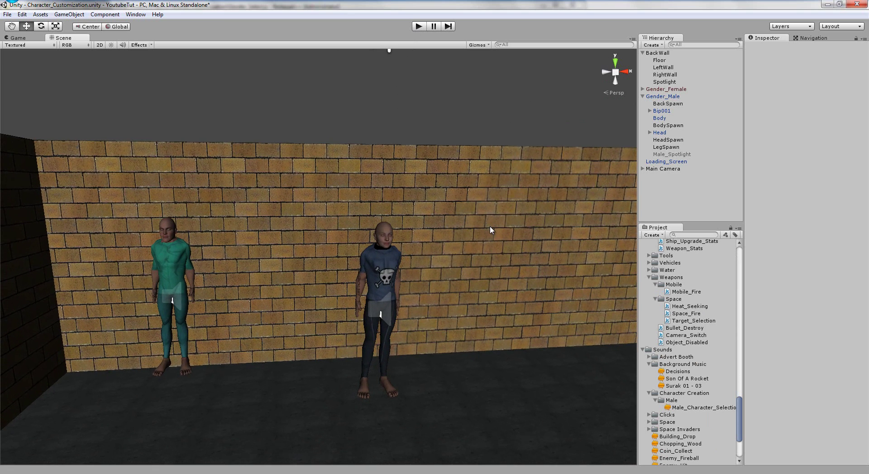
pyautogui.scroll(3, 378, 234)
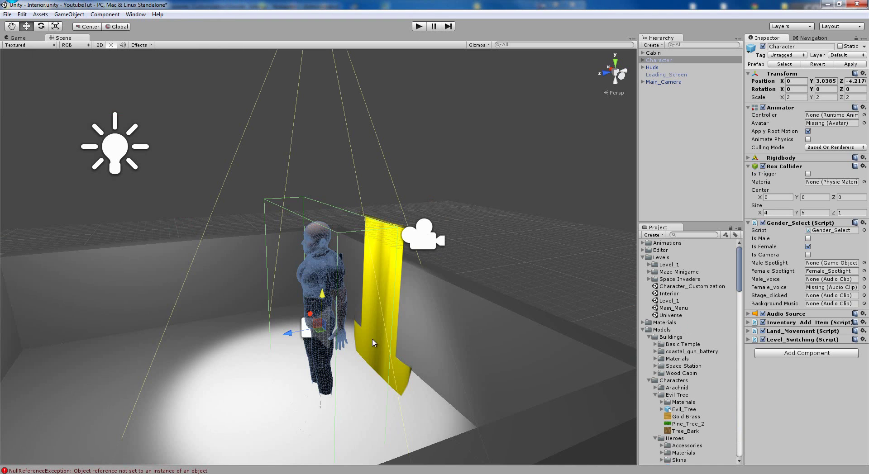
# - Delete the Interior scene from the project's Levels folder
pyautogui.keyDown('alt'); pyautogui.moveTo(398, 345); pyautogui.dragTo(442, 409); pyautogui.keyUp('alt')
pyautogui.scroll(-5, 440, 406)
pyautogui.scroll(4, 468, 360)
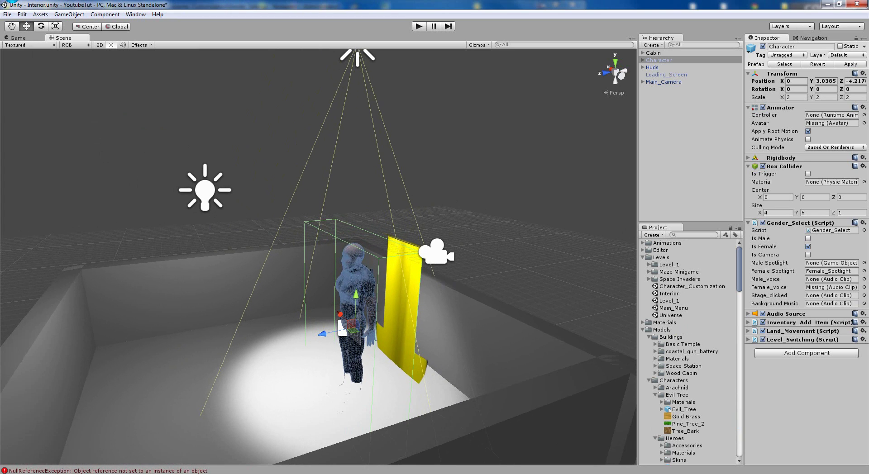
pyautogui.click(397, 108)
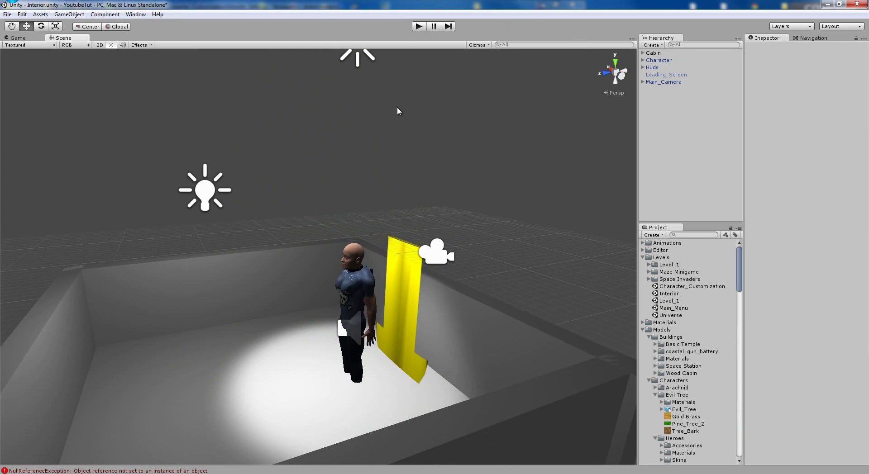
pyautogui.click(668, 300)
pyautogui.click(673, 294)
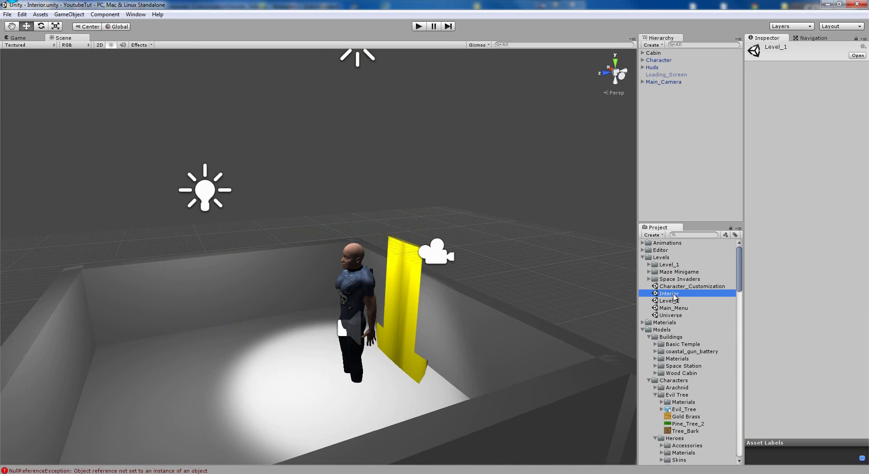
pyautogui.press('Delete')
pyautogui.press('Return')
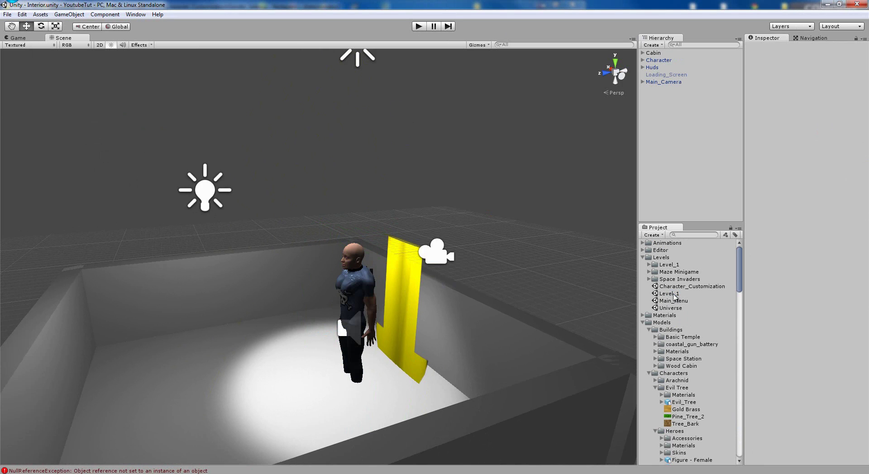
# - Open the Level_1 scene and clear the old errors from the console
pyautogui.doubleClick(670, 294)
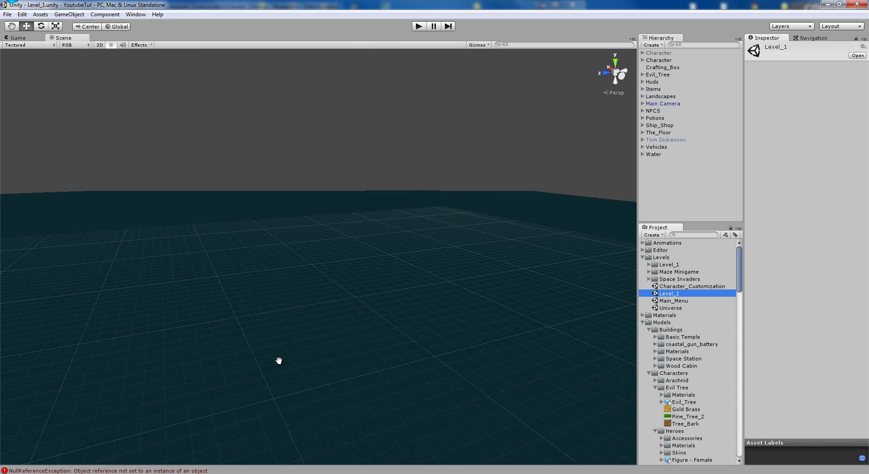
pyautogui.click(350, 469)
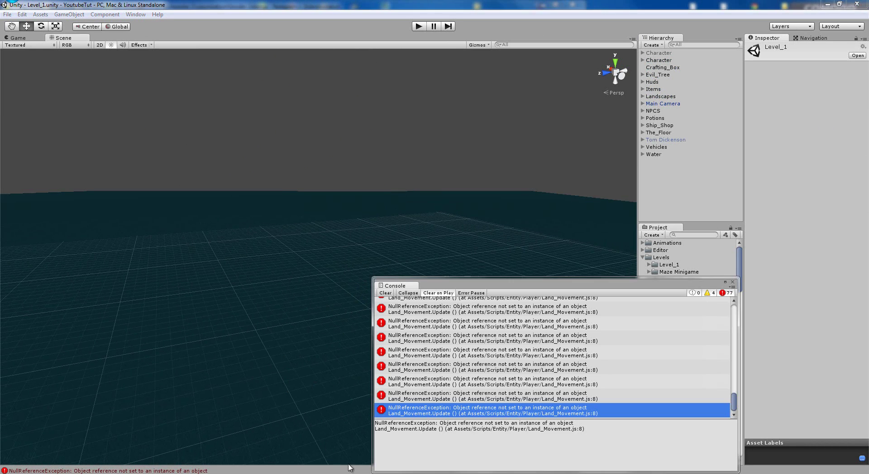
pyautogui.click(384, 293)
pyautogui.click(732, 282)
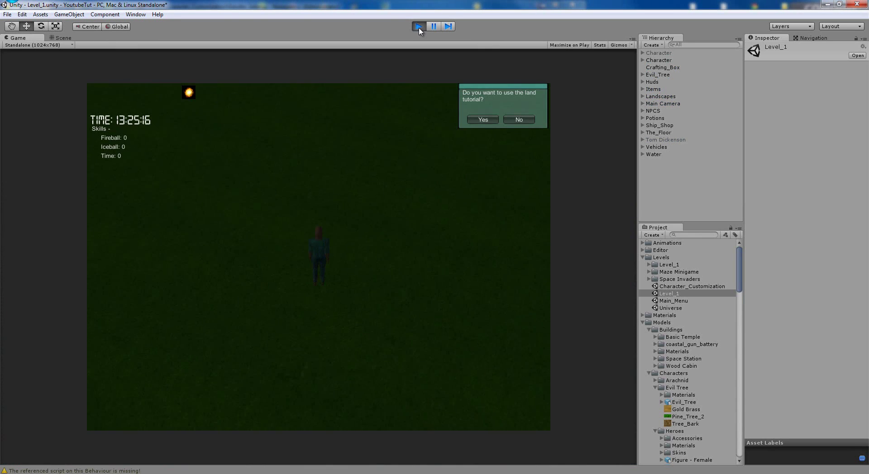
# - Stop the Level_1 test run and check the console for remaining messages
pyautogui.click(418, 29)
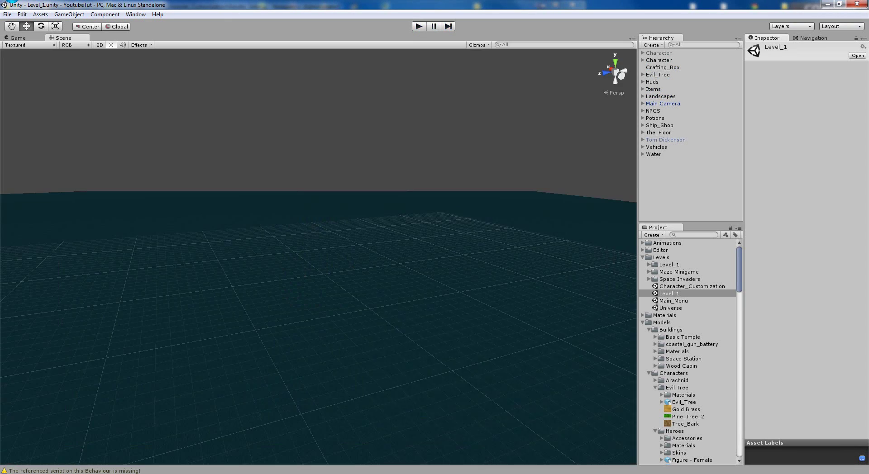
pyautogui.click(371, 470)
pyautogui.click(732, 281)
# - Remove the deleted Interior scene's entry from the scenes included in the build
pyautogui.click(9, 16)
pyautogui.click(28, 106)
pyautogui.click(122, 152)
pyautogui.press('Delete')
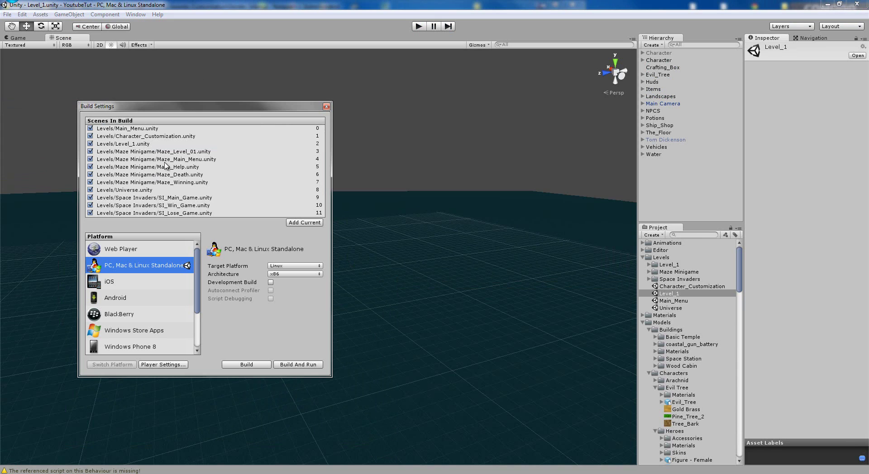
pyautogui.click(326, 106)
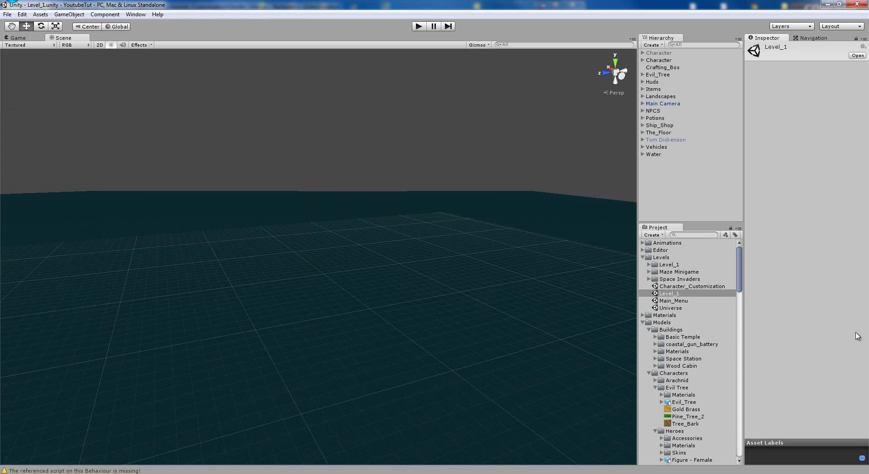
# - Open the Level_Switching script attached to the active Character in Notepad++
pyautogui.click(659, 59)
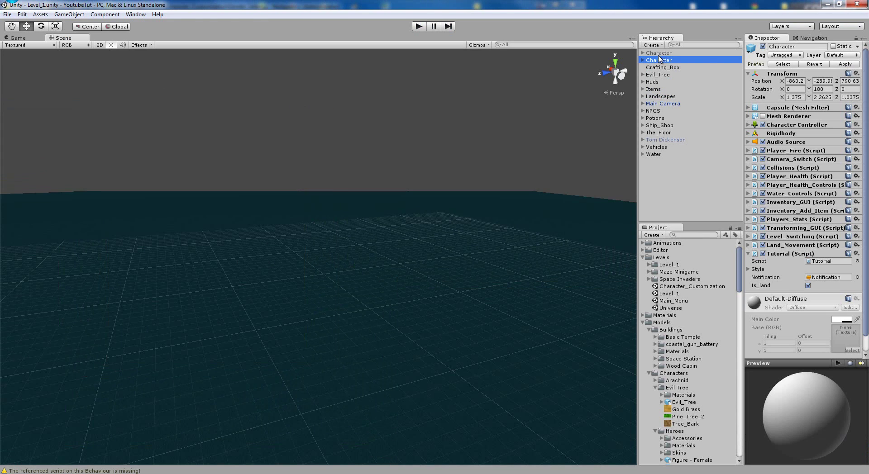
pyautogui.click(794, 254)
pyautogui.click(805, 236)
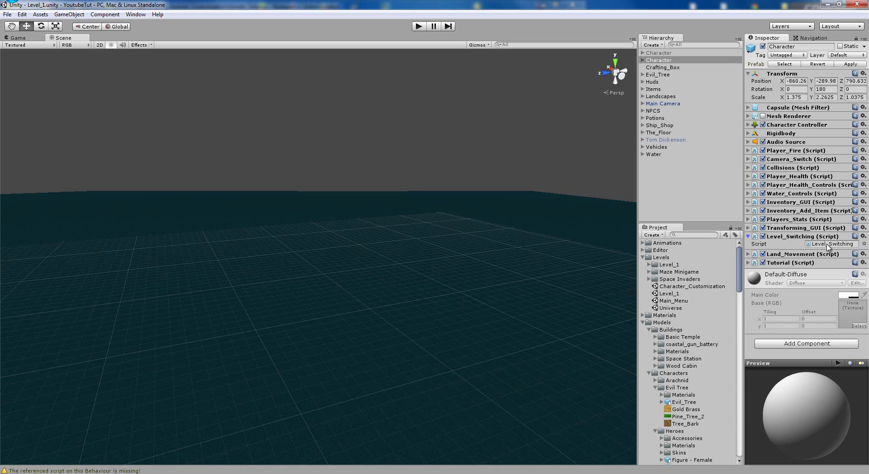
pyautogui.doubleClick(831, 244)
# - Delete the Wood Cabin & Interior block from OnTriggerEnter in Level_Switching.js, save the script and return to Unity
pyautogui.scroll(-4, 354, 251)
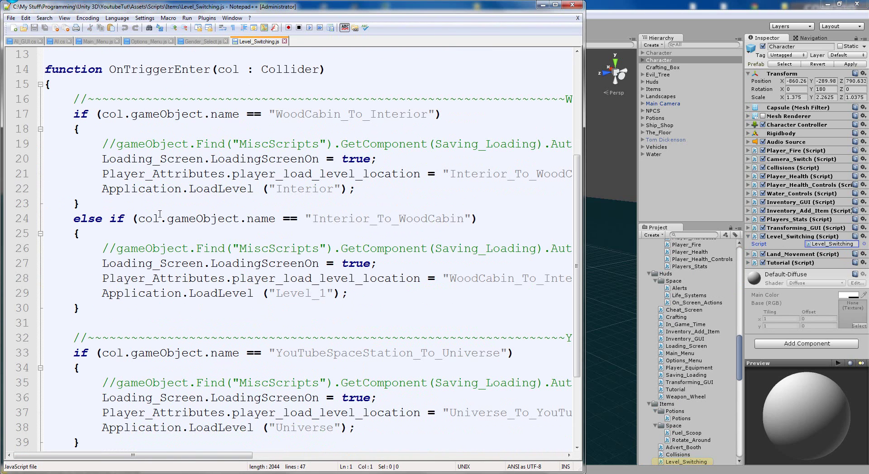
pyautogui.moveTo(103, 304); pyautogui.dragTo(141, 89)
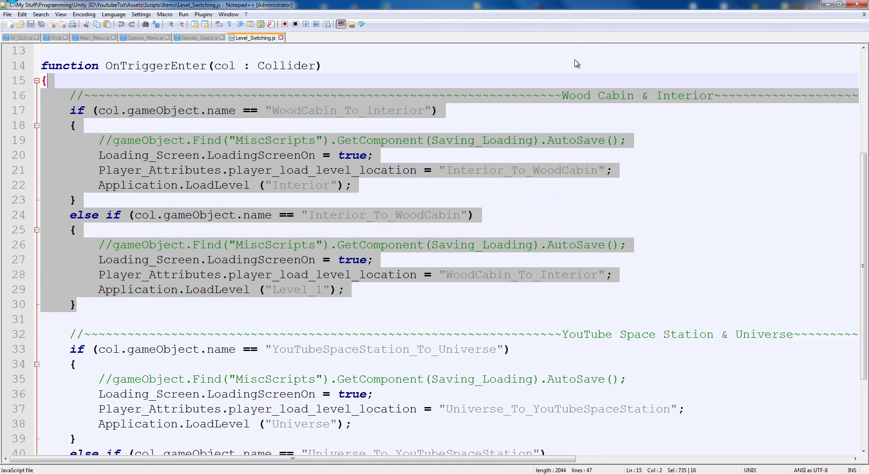
pyautogui.click(554, 6)
pyautogui.press('Delete')
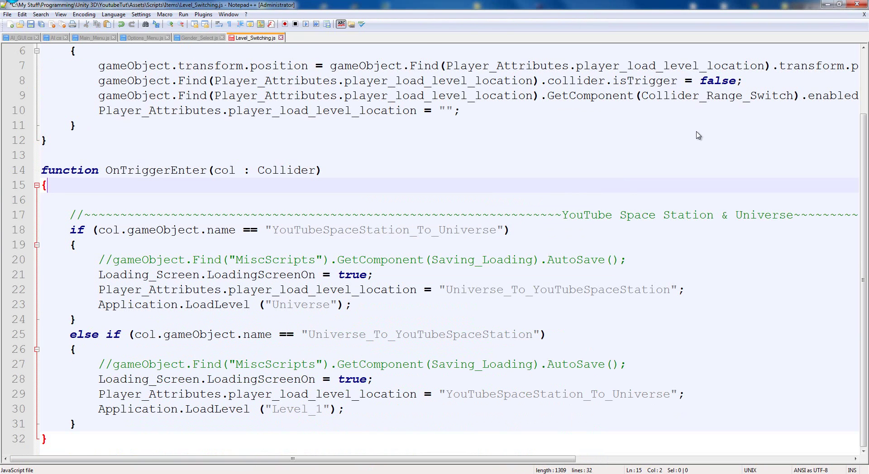
pyautogui.press('Delete')
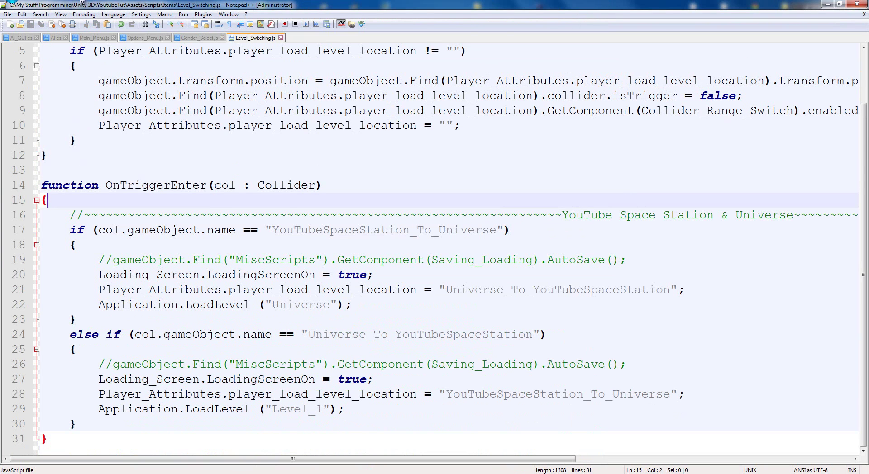
pyautogui.hotkey('alt', 'Tab')
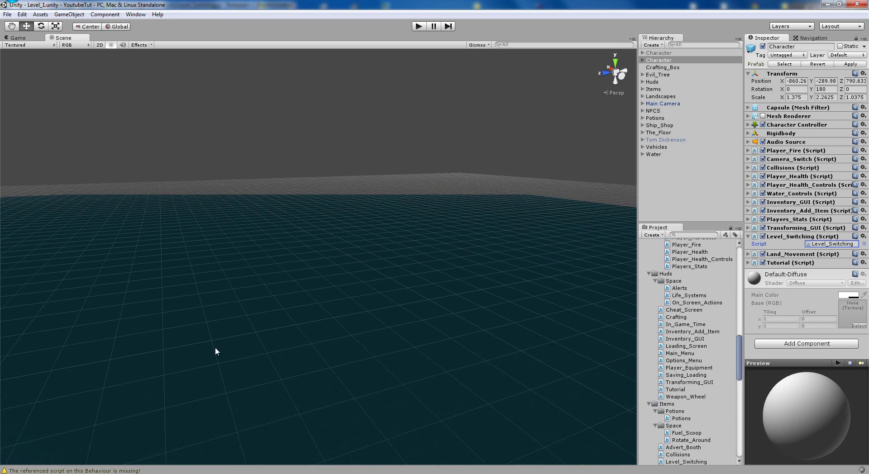
# - Return to the Character_Customization scene and turn off scene lighting in the Scene view
pyautogui.moveTo(205, 351); pyautogui.dragTo(349, 281, button='right')
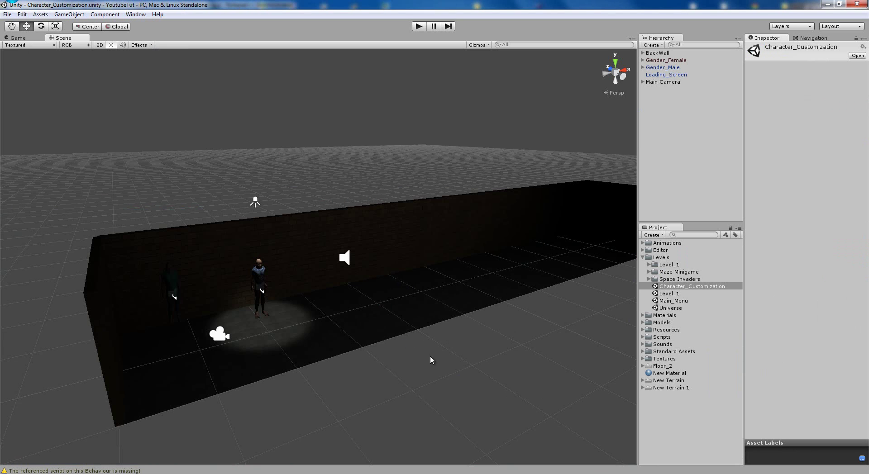
pyautogui.moveTo(402, 410); pyautogui.dragTo(413, 411, button='middle')
pyautogui.scroll(7, 402, 380)
pyautogui.moveTo(397, 363); pyautogui.dragTo(289, 333, button='middle')
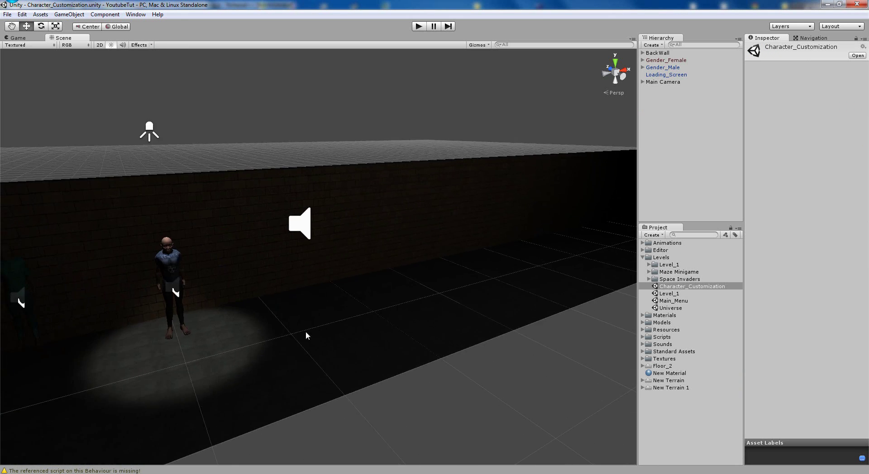
pyautogui.scroll(-4, 397, 305)
pyautogui.moveTo(397, 309); pyautogui.dragTo(360, 321, button='right')
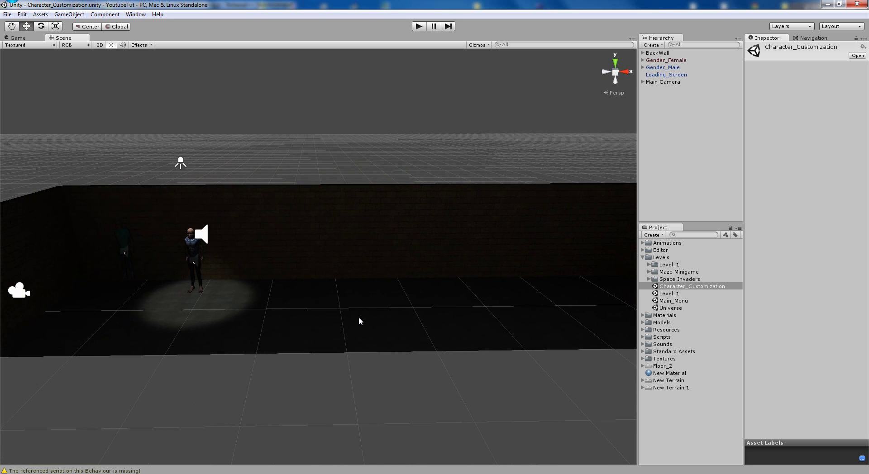
pyautogui.moveTo(397, 248); pyautogui.dragTo(306, 258, button='middle')
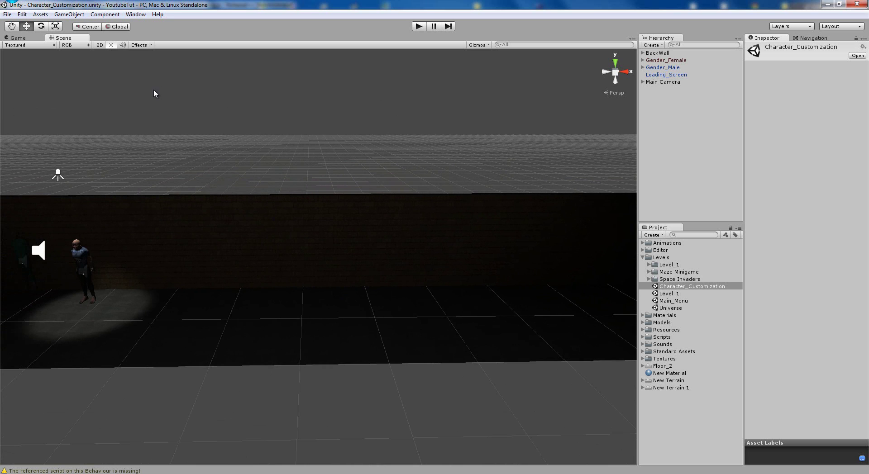
pyautogui.click(107, 0)
pyautogui.click(107, 0)
pyautogui.moveTo(244, 207); pyautogui.dragTo(351, 201, button='middle')
pyautogui.scroll(-1, 339, 240)
pyautogui.scroll(-5, 340, 241)
pyautogui.moveTo(445, 251); pyautogui.dragTo(398, 242, button='middle')
pyautogui.click(112, 44)
pyautogui.moveTo(186, 160); pyautogui.dragTo(367, 177, button='middle')
pyautogui.scroll(3, 187, 163)
# - Unparent Floor, LeftWall, RightWall and Spotlight from BackWall so they sit at the top level of the hierarchy
pyautogui.click(113, 238)
pyautogui.click(457, 246)
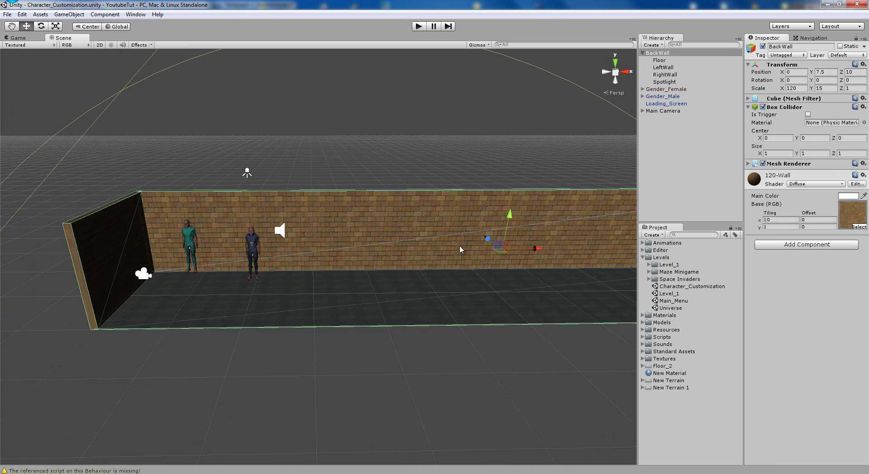
pyautogui.scroll(-1, 457, 246)
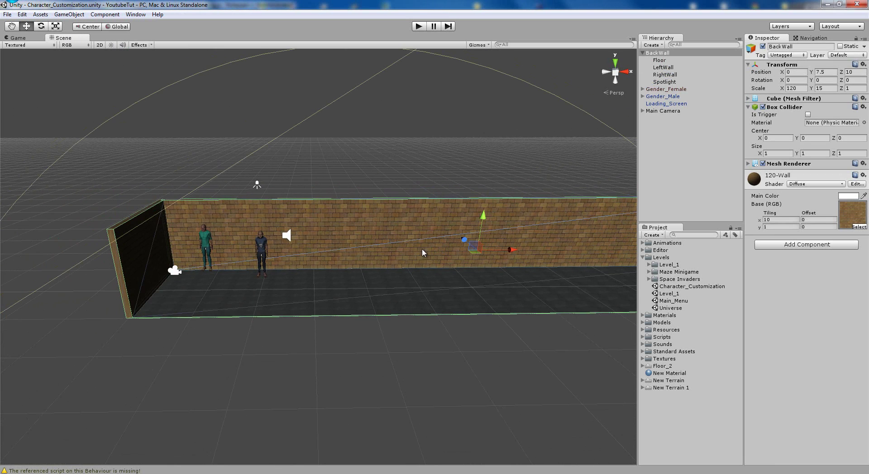
pyautogui.click(660, 61)
pyautogui.keyDown('shift'); pyautogui.click(665, 82); pyautogui.keyUp('shift')
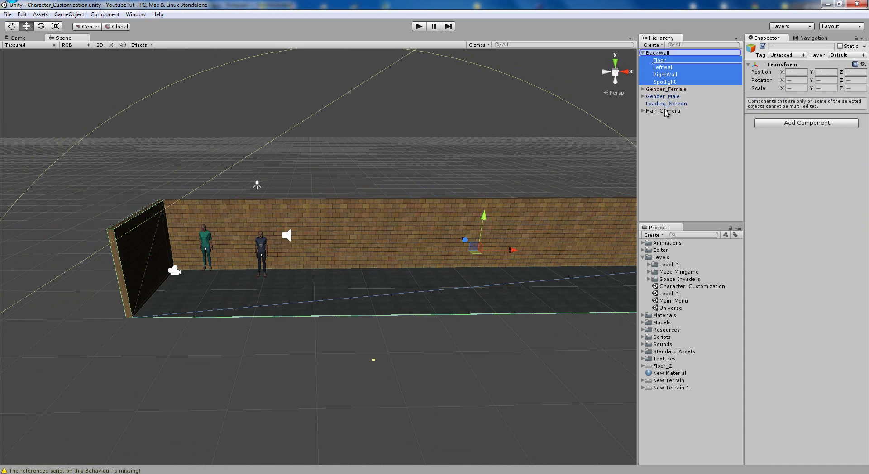
pyautogui.moveTo(665, 83); pyautogui.dragTo(671, 140)
pyautogui.click(661, 120)
# - Delete the unparented Spotlight from the Character_Customization scene
pyautogui.click(658, 111)
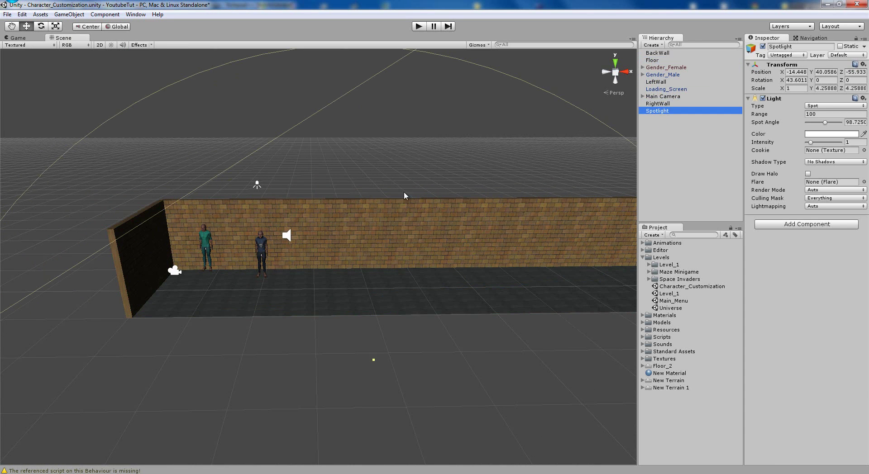
pyautogui.scroll(-5, 409, 188)
pyautogui.moveTo(410, 187); pyautogui.dragTo(272, 267, button='middle')
pyautogui.scroll(2, 197, 269)
pyautogui.press('Delete')
pyautogui.scroll(5, 253, 207)
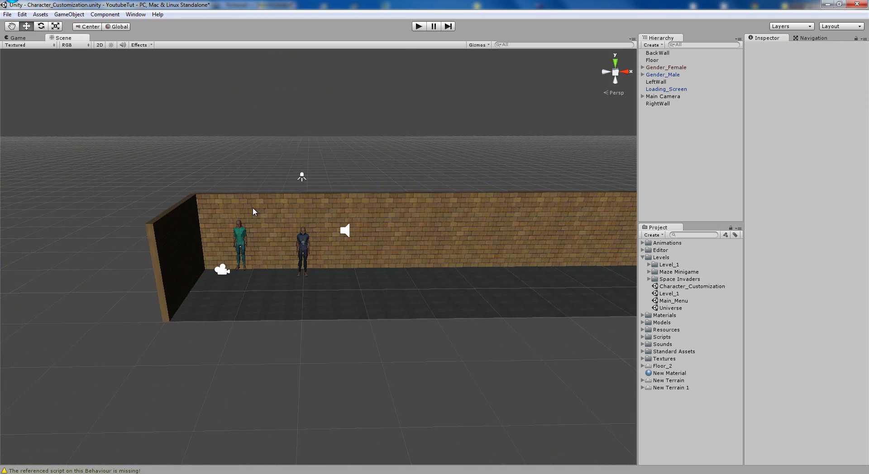
pyautogui.click(350, 178)
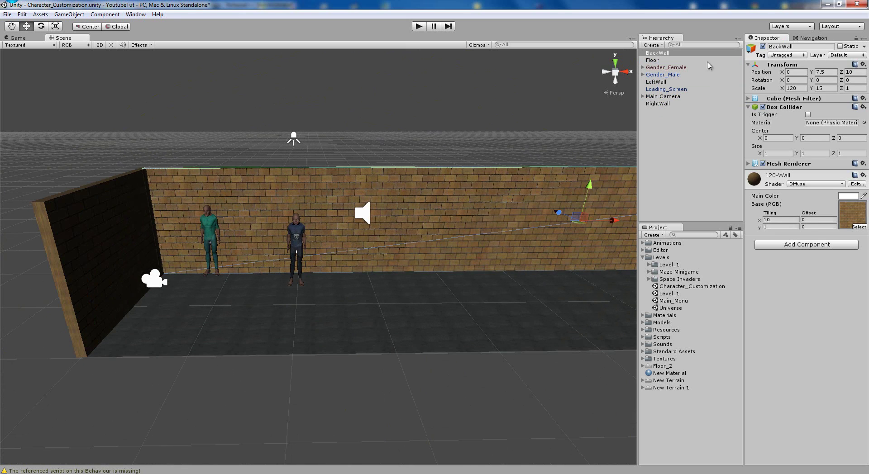
pyautogui.click(796, 89)
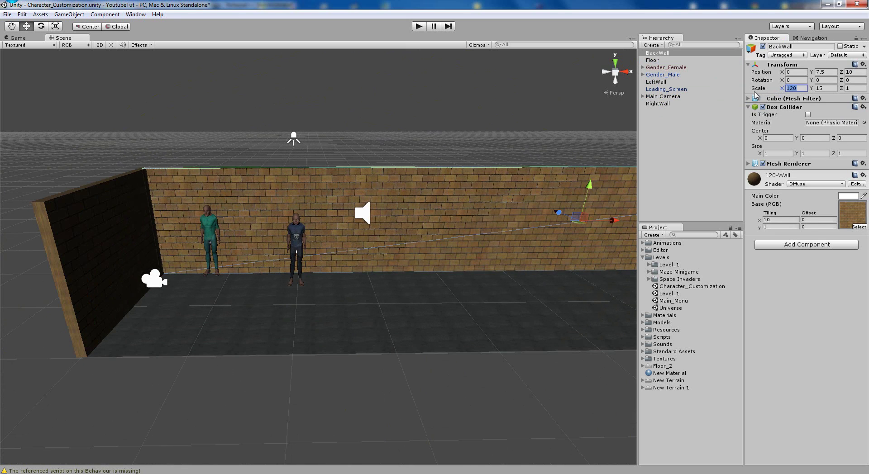
pyautogui.press('Tab')
pyautogui.press('BackSpace')
pyautogui.press('Tab')
pyautogui.hotkey('ctrl', 'z')
pyautogui.hotkey('ctrl', 'z')
# - Set the X scale of BackWall to 50
pyautogui.click(704, 55)
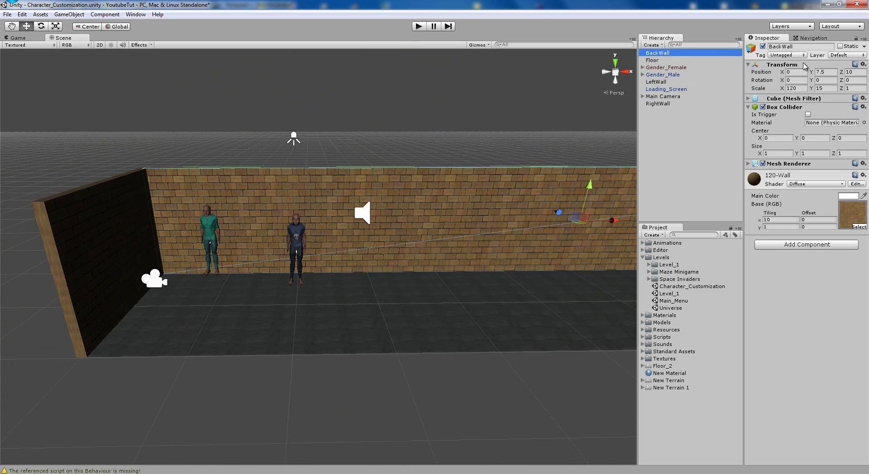
pyautogui.click(803, 87)
pyautogui.write('50')
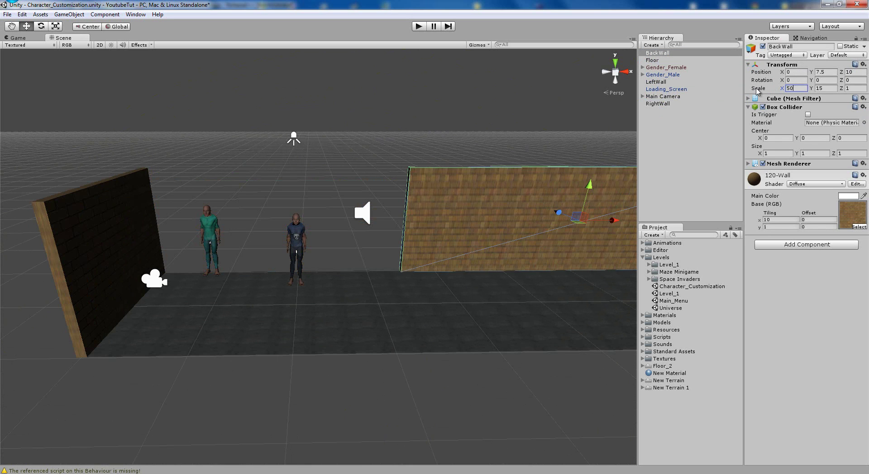
pyautogui.scroll(-5, 207, 284)
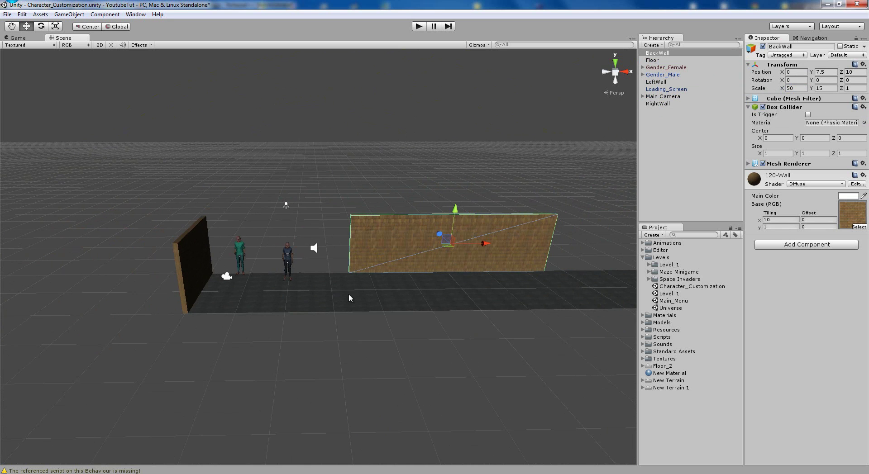
# - Slide BackWall along the X axis to about -35 so its end meets LeftWall
pyautogui.moveTo(472, 245); pyautogui.dragTo(324, 245)
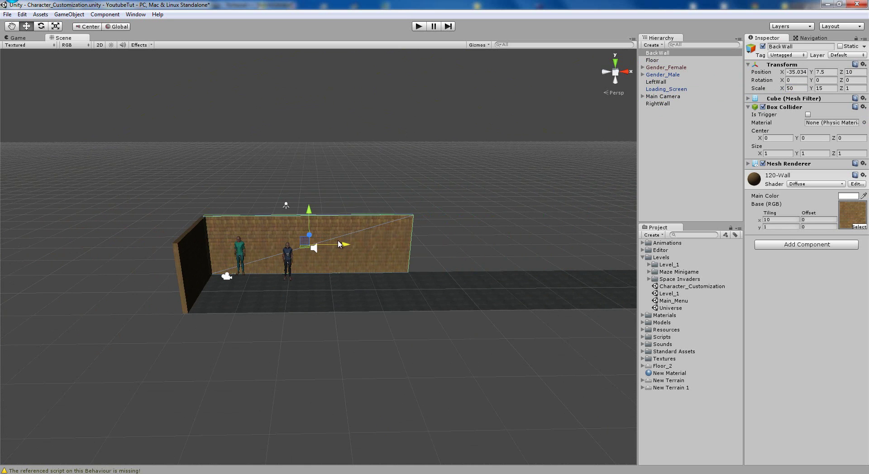
pyautogui.scroll(4, 307, 228)
pyautogui.scroll(-2, 307, 231)
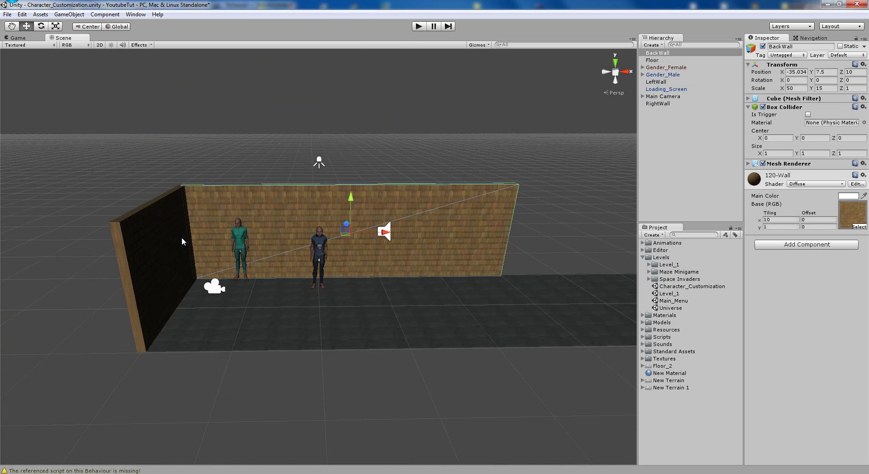
# - Try X scales of 20 and 40 on BackWall, sliding it along the X axis toward LeftWall after each change
pyautogui.click(174, 259)
pyautogui.click(429, 191)
pyautogui.click(793, 89)
pyautogui.write('20')
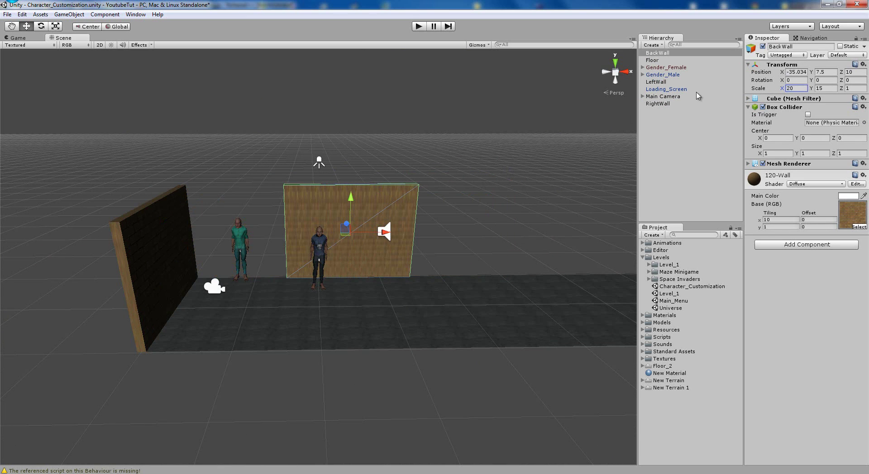
pyautogui.moveTo(384, 232); pyautogui.dragTo(307, 233)
pyautogui.click(794, 88)
pyautogui.write('40')
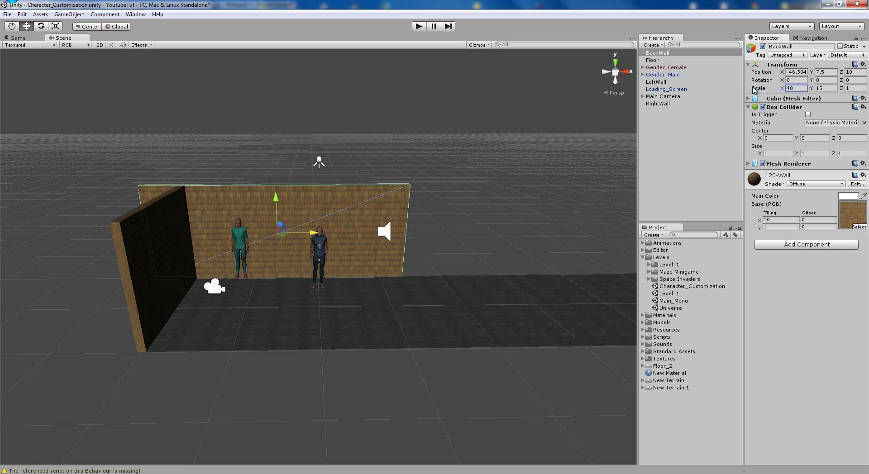
pyautogui.moveTo(313, 233); pyautogui.dragTo(352, 233)
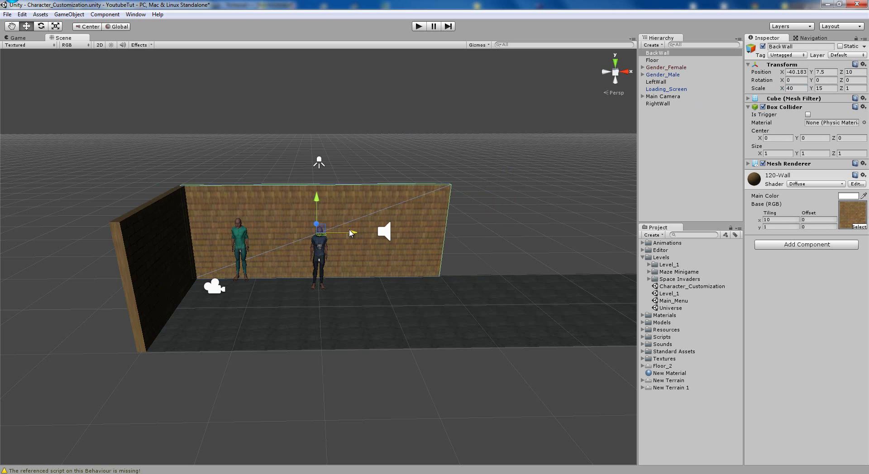
# - Set BackWall's X scale to 30 and slide it to about X -44.8 so it meets LeftWall
pyautogui.moveTo(793, 88); pyautogui.dragTo(773, 88)
pyautogui.write('30')
pyautogui.moveTo(349, 233); pyautogui.dragTo(294, 233)
# - Locate BackWall's 120-Wall material among the wall textures in the project and rename it 30-Wall
pyautogui.scroll(5, 479, 202)
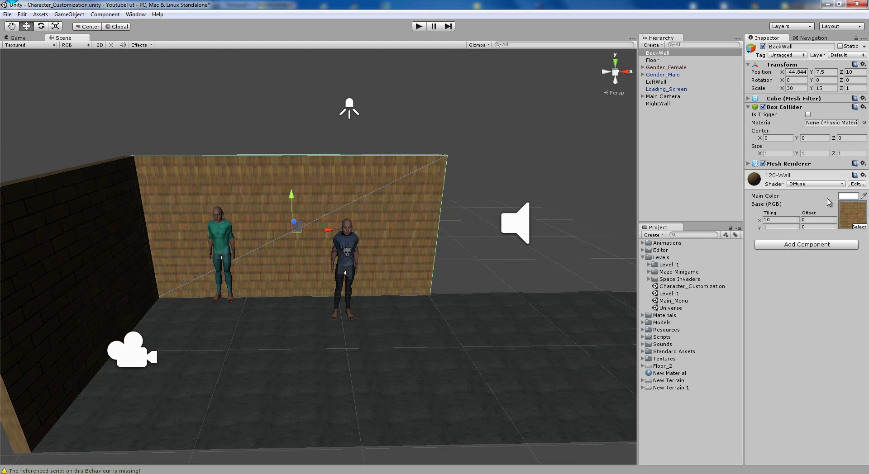
pyautogui.scroll(8, 209, 219)
pyautogui.moveTo(271, 202); pyautogui.dragTo(392, 247, button='middle')
pyautogui.scroll(-4, 392, 246)
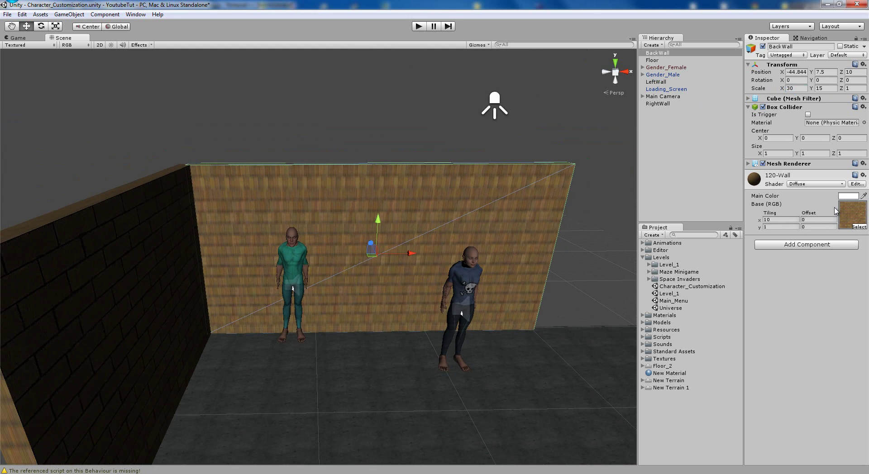
pyautogui.click(852, 215)
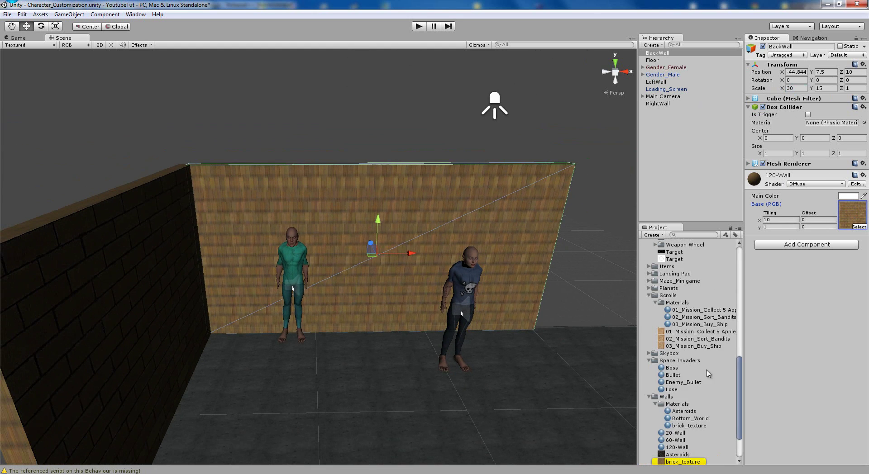
pyautogui.scroll(-2, 695, 421)
pyautogui.click(679, 420)
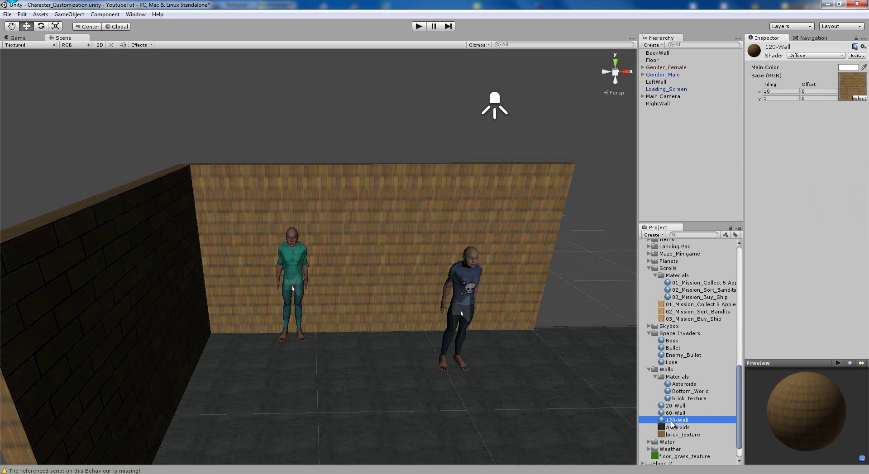
pyautogui.click(670, 415)
pyautogui.doubleClick(671, 421)
pyautogui.moveTo(671, 421); pyautogui.dragTo(644, 420)
pyautogui.write('3')
pyautogui.press('Return')
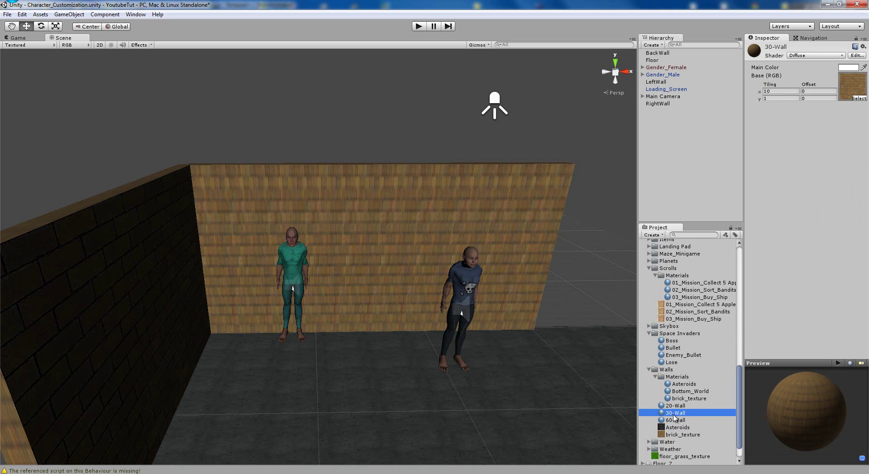
# - Set the X tiling of the 30-Wall material's base texture to 5
pyautogui.click(770, 92)
pyautogui.write('5')
pyautogui.press('Return')
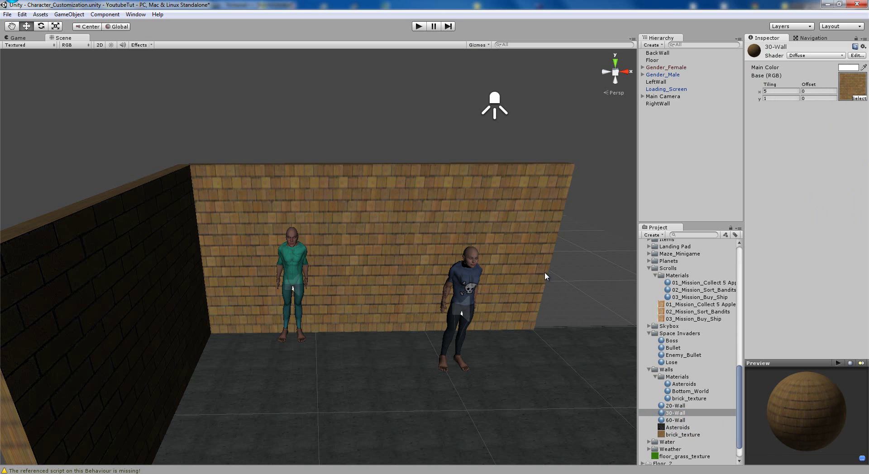
# - Set the Floor's X scale to 30 and slide it to about X -44.7, beneath the shortened BackWall
pyautogui.scroll(-10, 546, 270)
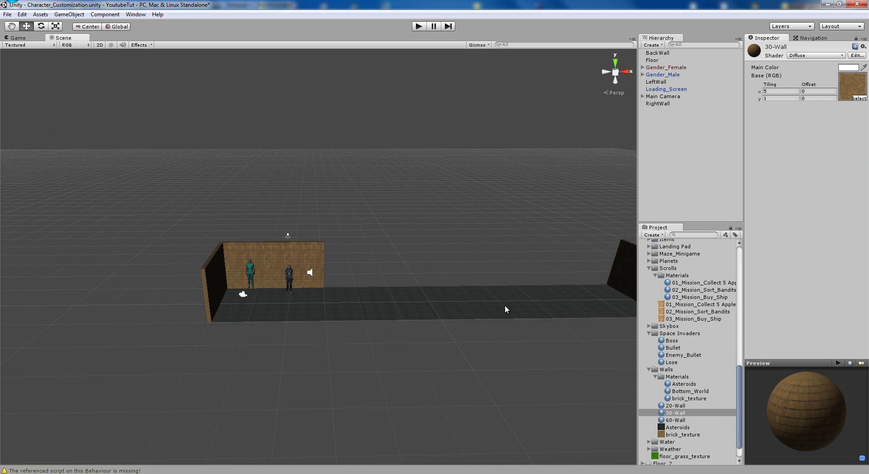
pyautogui.click(505, 306)
pyautogui.scroll(3, 333, 265)
pyautogui.moveTo(333, 265); pyautogui.dragTo(407, 256, button='middle')
pyautogui.scroll(8, 407, 256)
pyautogui.moveTo(432, 302); pyautogui.dragTo(409, 298, button='middle')
pyautogui.doubleClick(792, 88)
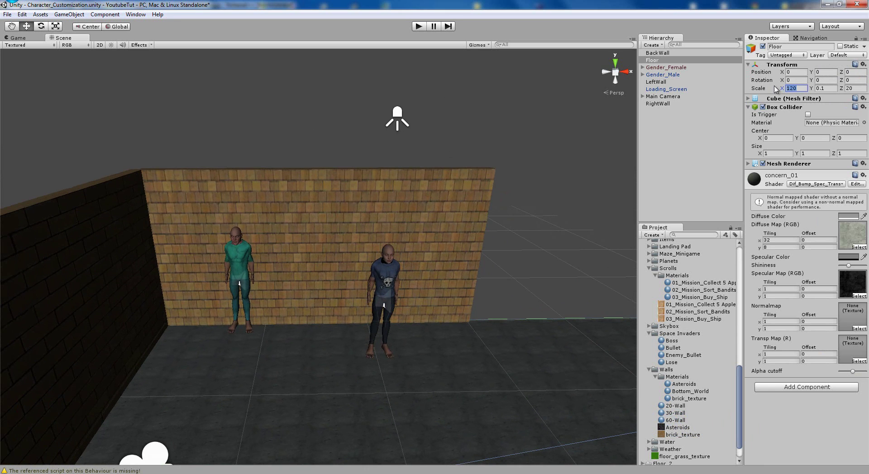
pyautogui.write('30')
pyautogui.scroll(-3, 533, 280)
pyautogui.scroll(-3, 532, 281)
pyautogui.moveTo(584, 308); pyautogui.dragTo(358, 307)
pyautogui.scroll(4, 369, 298)
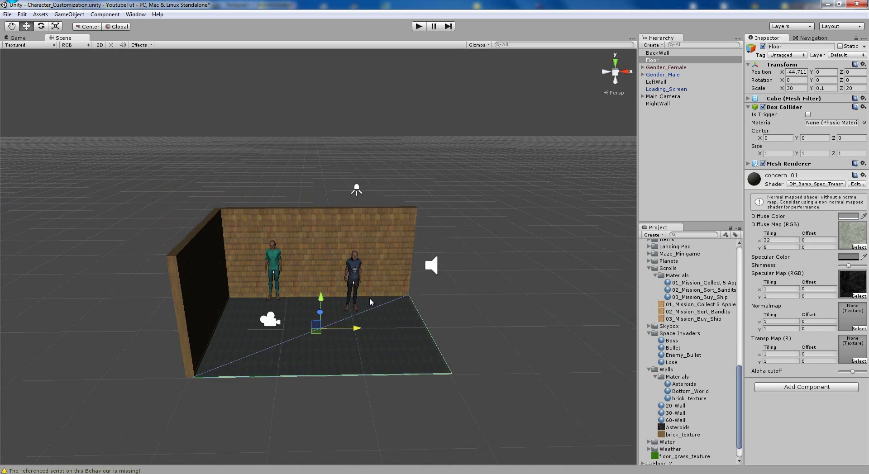
# - Slide RightWall along the X axis to about -29.6 so it closes the open end of the smaller room
pyautogui.click(662, 104)
pyautogui.scroll(-5, 455, 325)
pyautogui.moveTo(583, 264); pyautogui.dragTo(392, 267)
pyautogui.scroll(4, 392, 267)
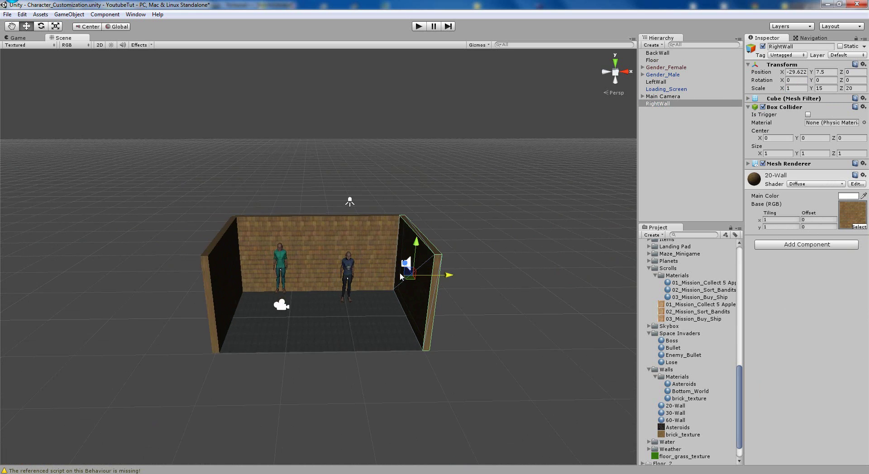
pyautogui.scroll(5, 400, 276)
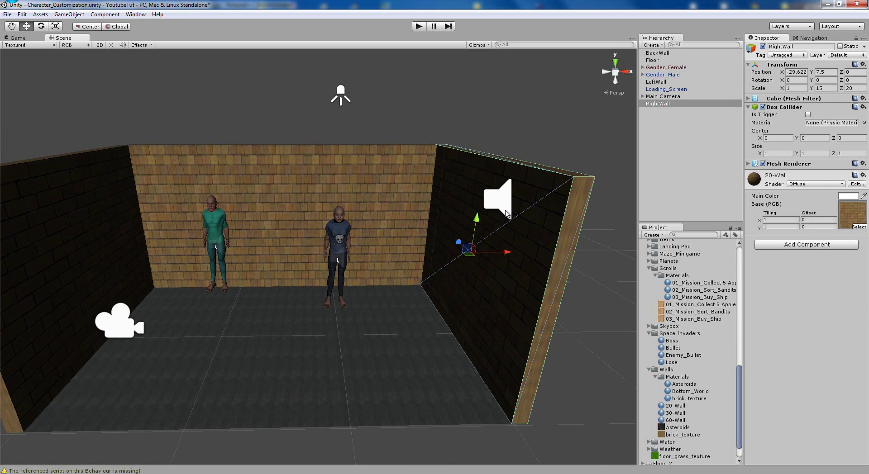
pyautogui.scroll(-4, 455, 266)
pyautogui.scroll(3, 443, 277)
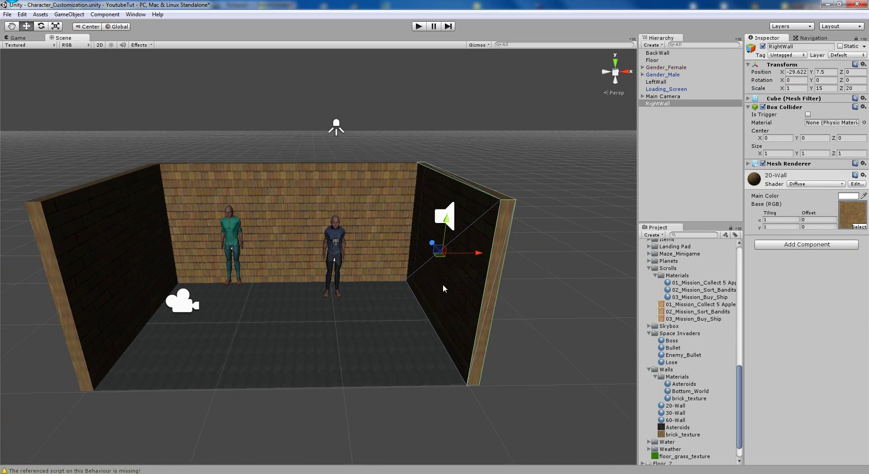
pyautogui.scroll(-1, 443, 284)
# - Trace the missing-script warnings in the Console to the Hadouken_Collect prefab and remove its broken Mono Behaviour component
pyautogui.click(379, 471)
pyautogui.click(485, 306)
pyautogui.click(491, 320)
pyautogui.click(485, 306)
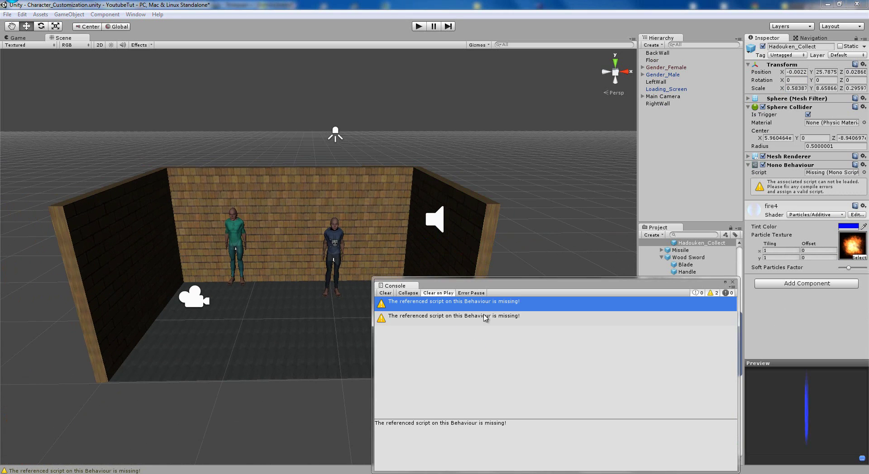
pyautogui.click(484, 320)
pyautogui.click(733, 282)
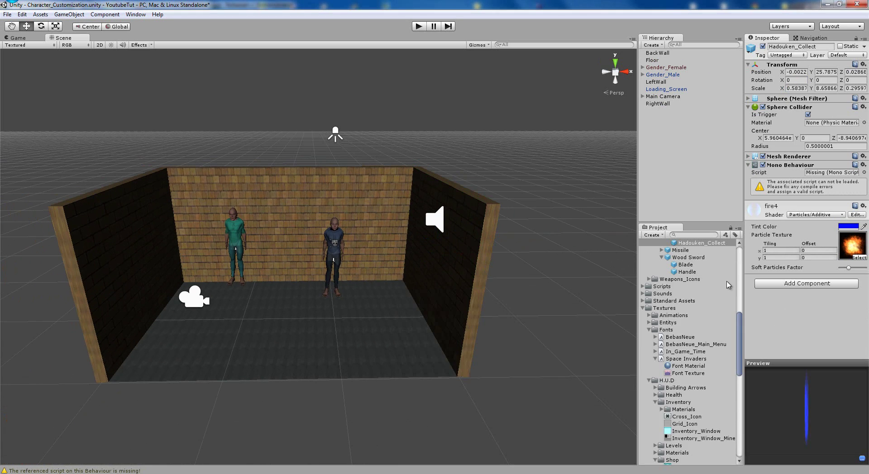
pyautogui.scroll(10, 669, 296)
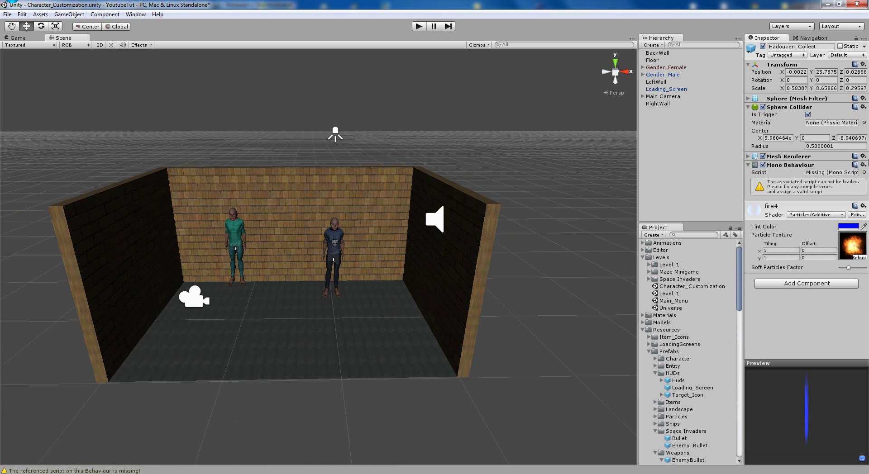
pyautogui.click(863, 166)
pyautogui.click(760, 77)
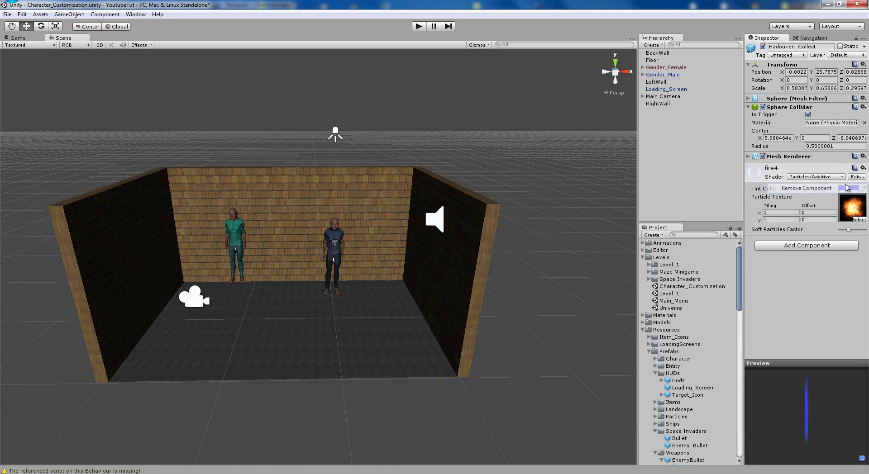
# - Rename the Hadouken_Collect prefab to Iceball_Collect
pyautogui.click(795, 48)
pyautogui.moveTo(794, 46); pyautogui.dragTo(703, 44)
pyautogui.write('Iceball')
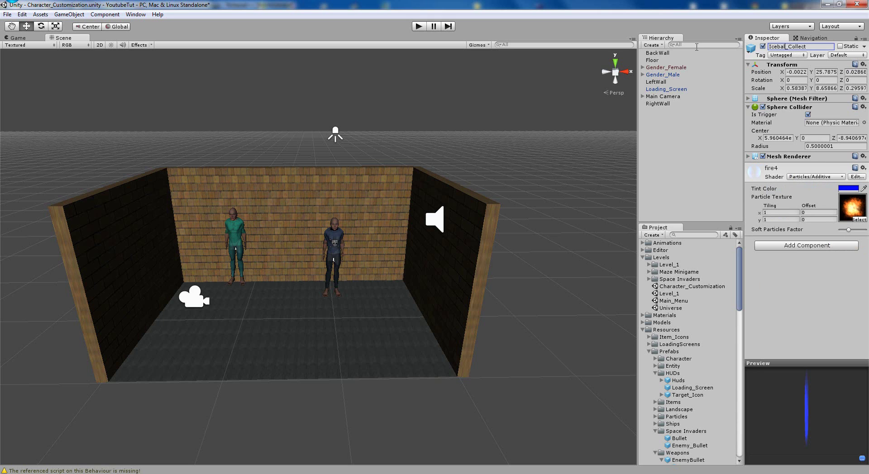
pyautogui.click(546, 149)
# - Recheck the missing-script warnings in the Console
pyautogui.moveTo(335, 311); pyautogui.dragTo(433, 297, button='middle')
pyautogui.scroll(3, 433, 297)
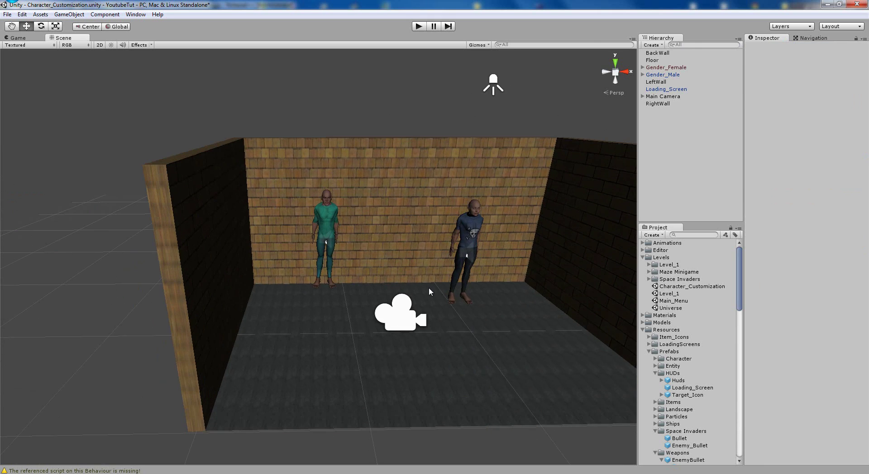
pyautogui.hotkey('ctrl', 'shift', 'c')
pyautogui.click(524, 323)
pyautogui.click(511, 305)
pyautogui.click(515, 322)
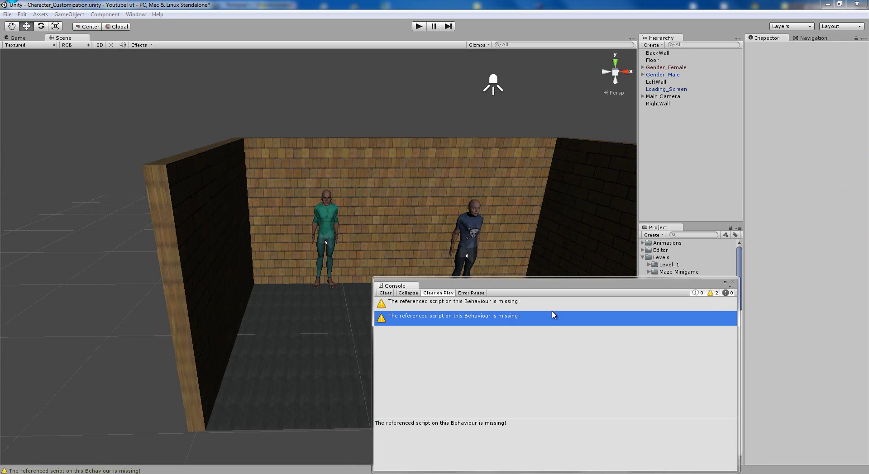
pyautogui.click(732, 282)
# - Check the smaller room's lighting in the Game view and return to the Scene view
pyautogui.keyDown('alt'); pyautogui.moveTo(454, 103); pyautogui.dragTo(375, 134); pyautogui.keyUp('alt')
pyautogui.scroll(-5, 469, 137)
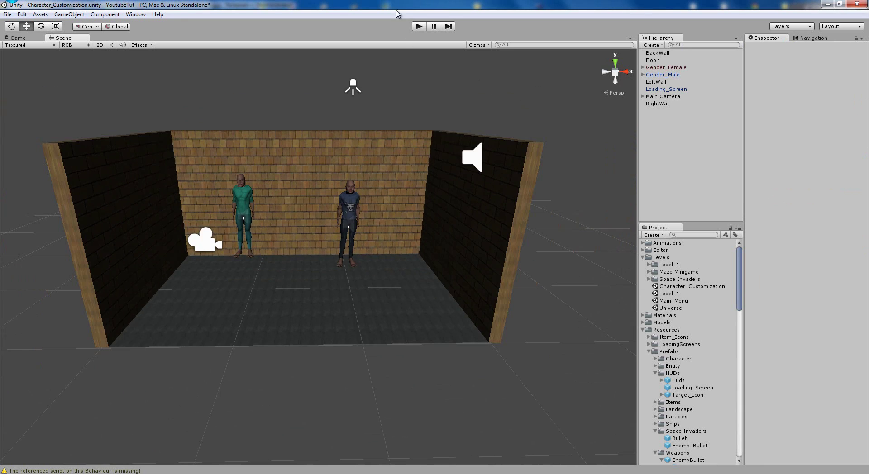
pyautogui.click(37, 39)
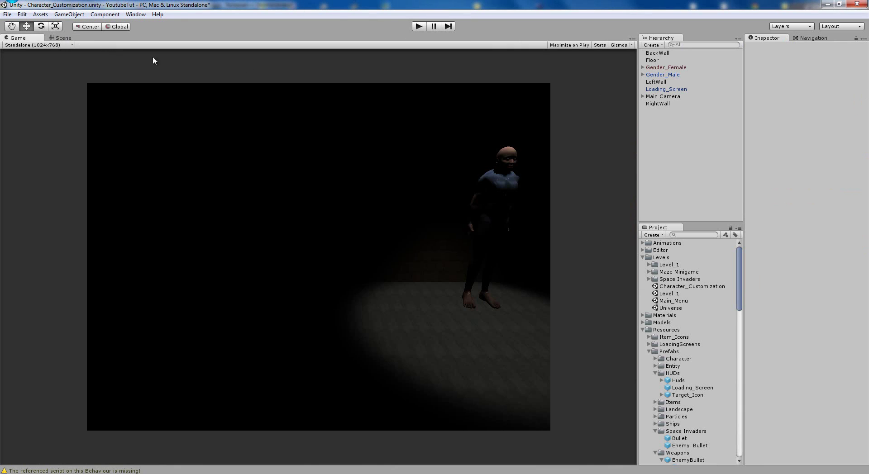
pyautogui.click(68, 38)
pyautogui.scroll(2, 253, 135)
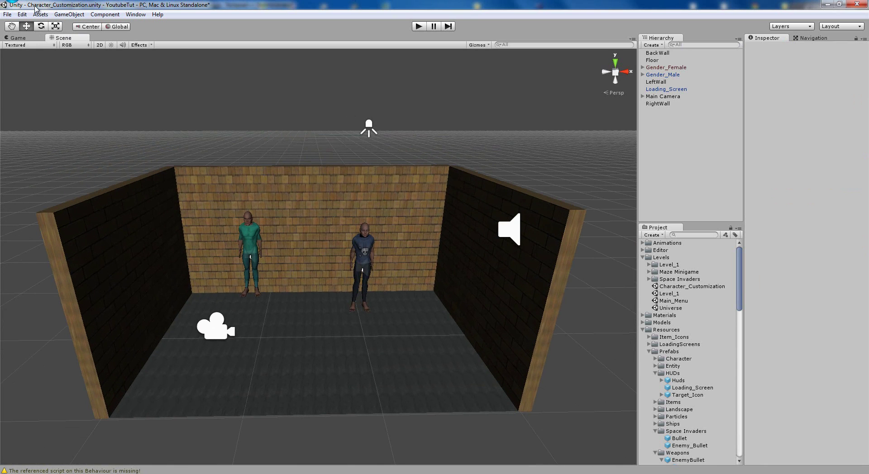
# - Add a point light to the Character_Customization scene
pyautogui.click(69, 14)
pyautogui.moveTo(129, 37)
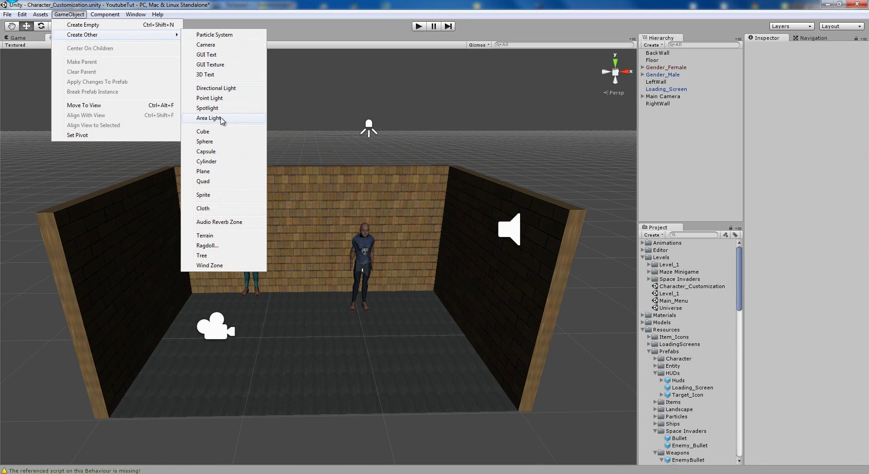
pyautogui.click(223, 101)
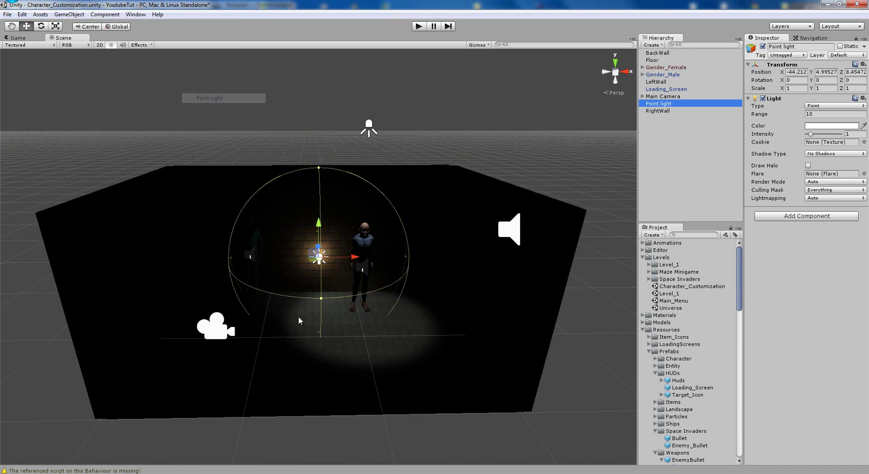
# - Widen the point light's range to about 21.8 and move it above the room to about Y 18.4, Z -6.7
pyautogui.moveTo(317, 226); pyautogui.dragTo(317, 182)
pyautogui.keyDown('alt'); pyautogui.moveTo(244, 197); pyautogui.dragTo(348, 234); pyautogui.keyUp('alt')
pyautogui.keyDown('alt'); pyautogui.moveTo(401, 254); pyautogui.dragTo(317, 251); pyautogui.keyUp('alt')
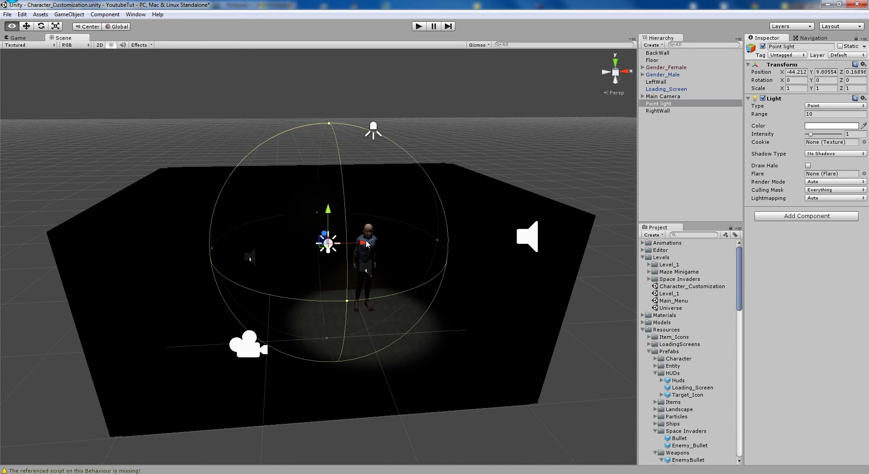
pyautogui.moveTo(348, 307); pyautogui.dragTo(325, 425)
pyautogui.moveTo(322, 235); pyautogui.dragTo(350, 138)
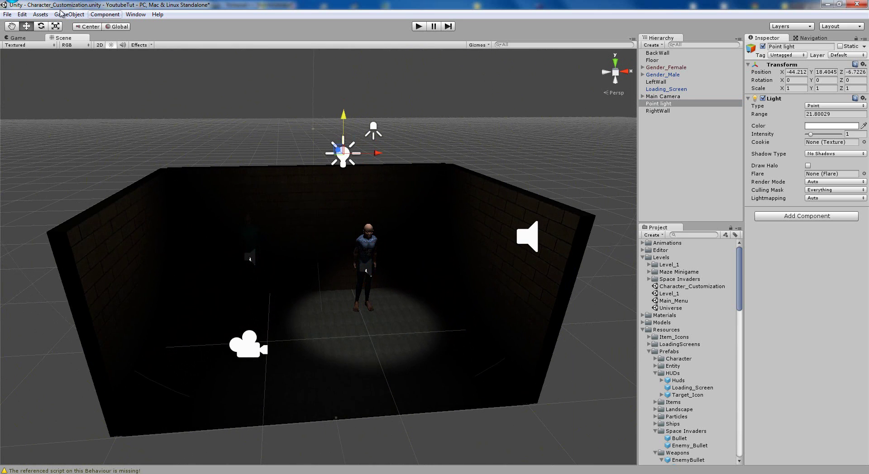
# - Play the scene in the Game view, test selecting the male and female characters, and stop playback
pyautogui.click(20, 38)
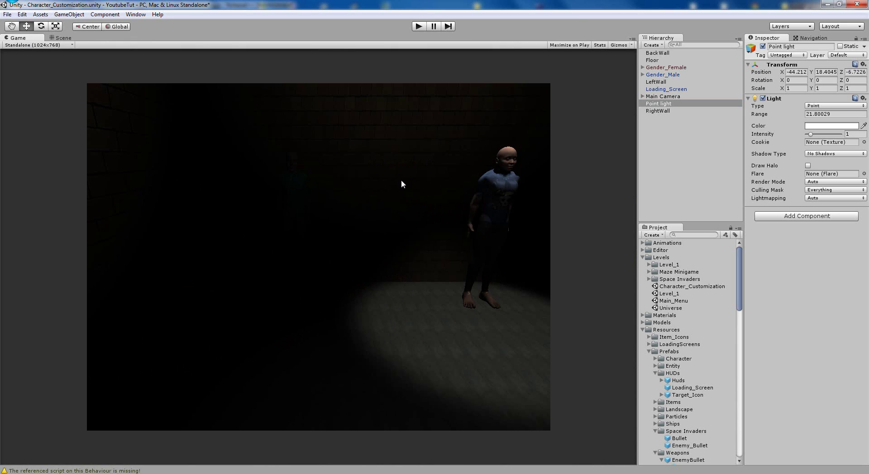
pyautogui.click(419, 26)
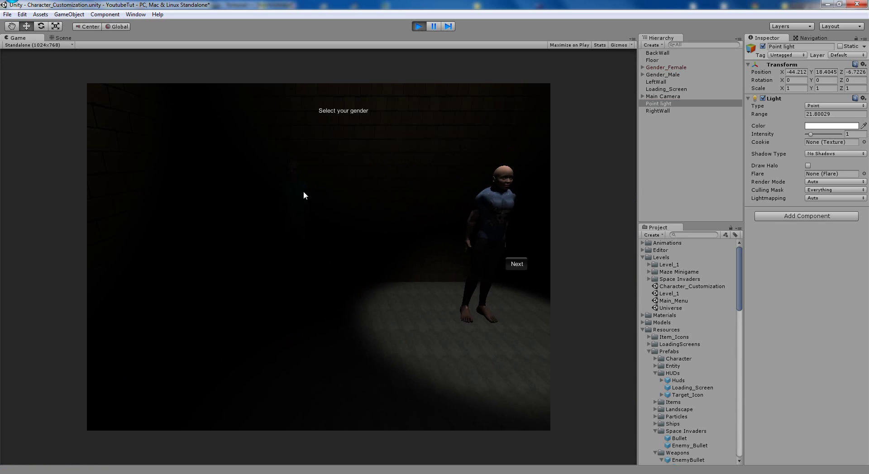
pyautogui.click(457, 209)
pyautogui.click(306, 214)
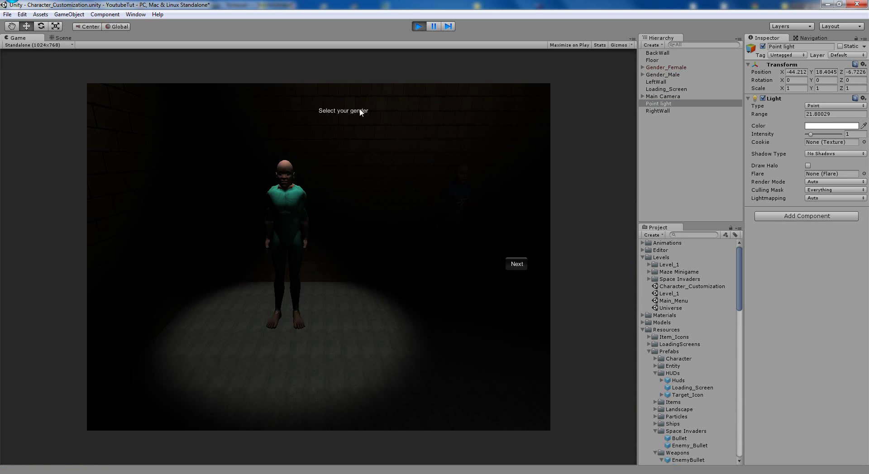
pyautogui.click(419, 26)
# - Move the Main Camera sideways to about X -42.9 in the Scene view, play-testing its framing between adjustments
pyautogui.click(660, 96)
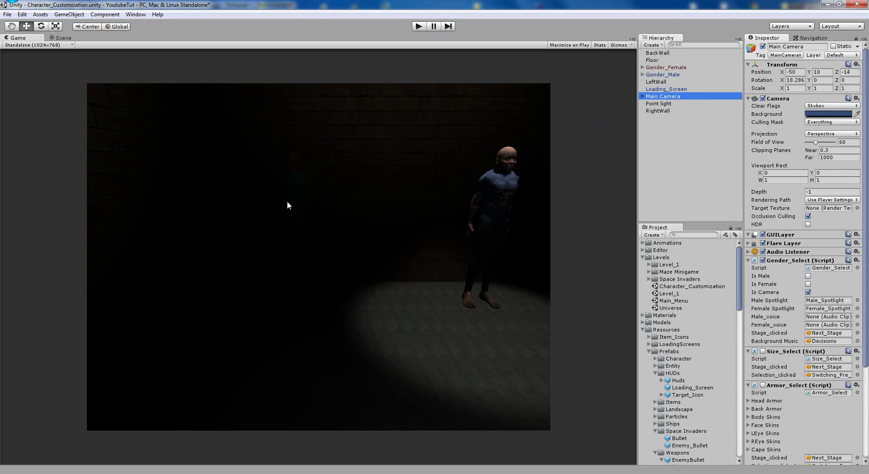
pyautogui.click(63, 38)
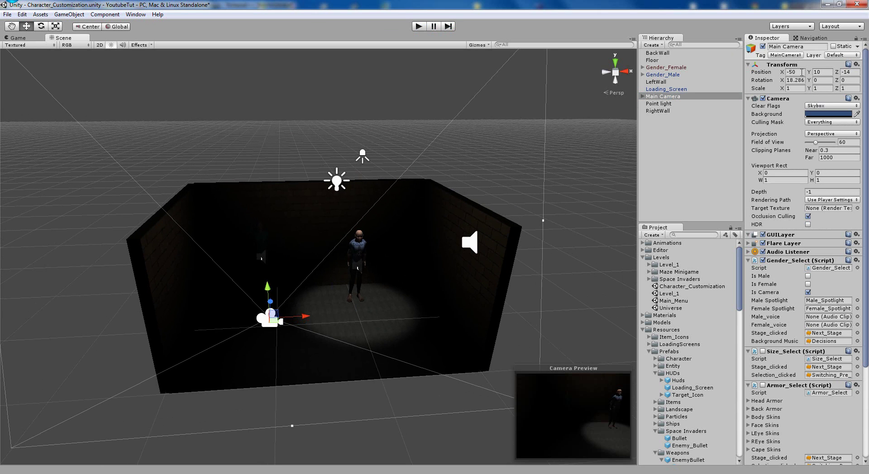
pyautogui.moveTo(299, 320); pyautogui.dragTo(368, 315)
pyautogui.click(615, 62)
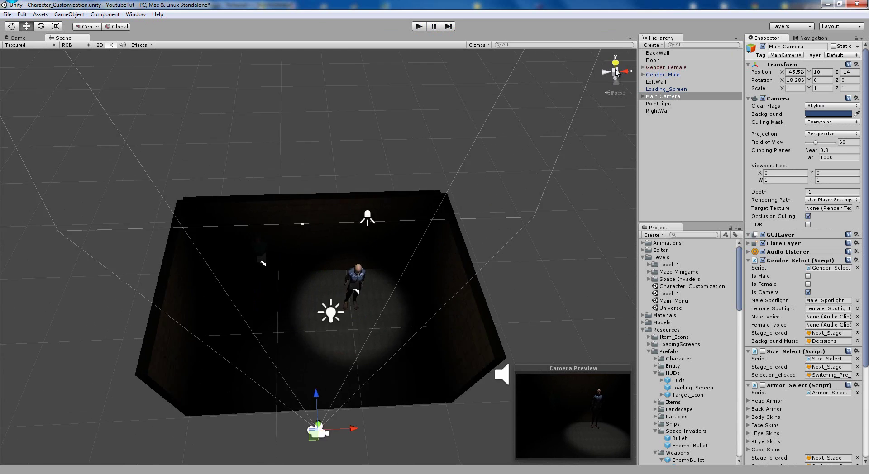
pyautogui.moveTo(389, 266); pyautogui.dragTo(389, 110, button='middle')
pyautogui.scroll(4, 329, 215)
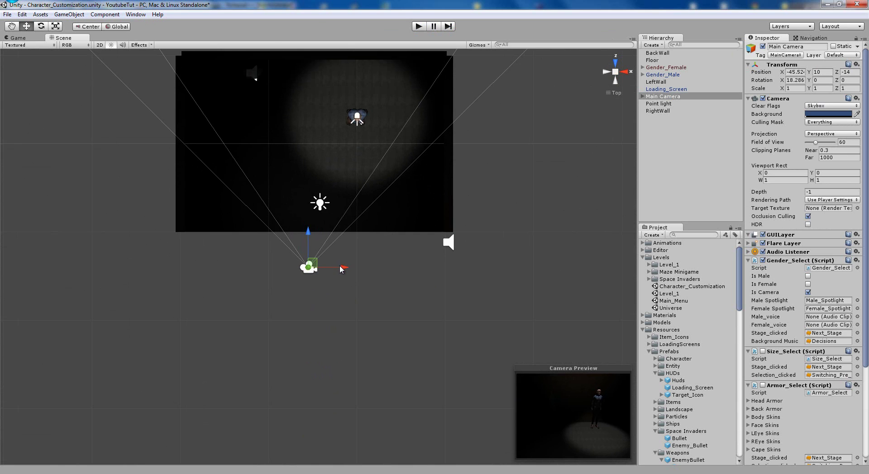
pyautogui.moveTo(340, 266); pyautogui.dragTo(348, 267)
pyautogui.click(419, 26)
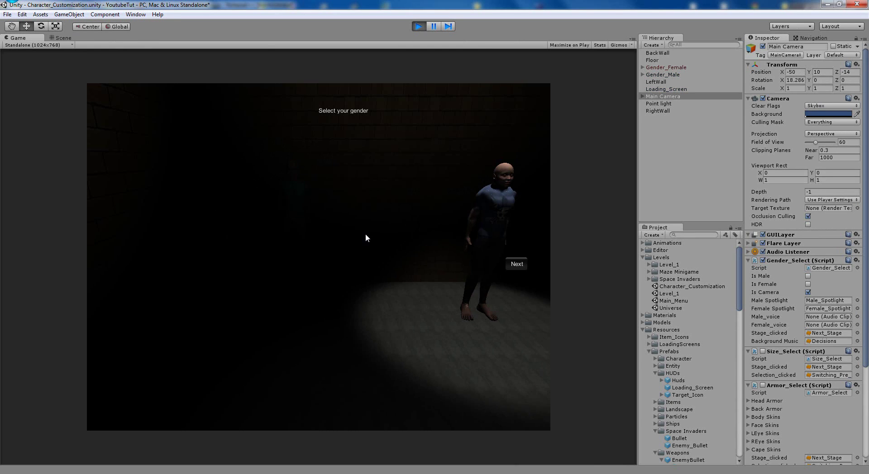
pyautogui.click(419, 26)
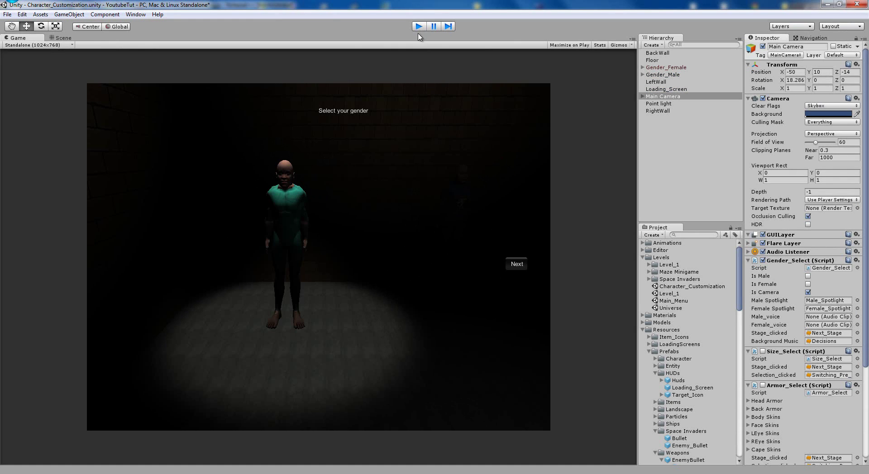
pyautogui.moveTo(355, 269); pyautogui.dragTo(368, 270)
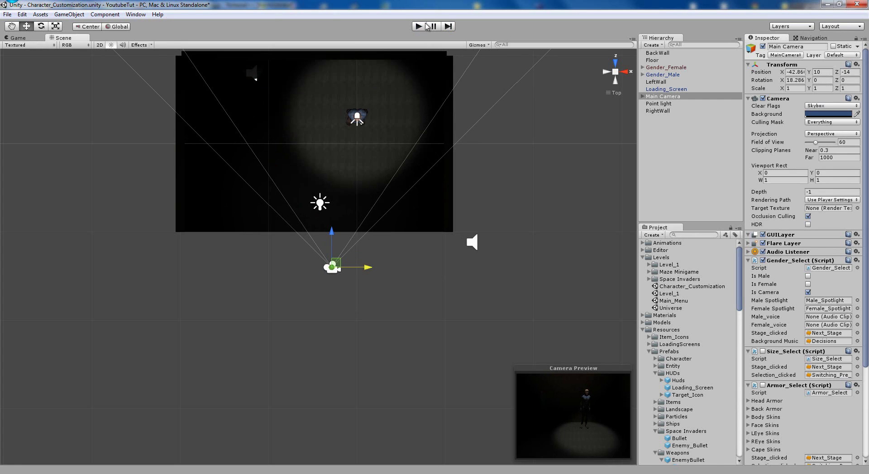
# - Play the scene to compare the camera's framing with its placement in the perspective Scene view, and stop playback
pyautogui.click(419, 26)
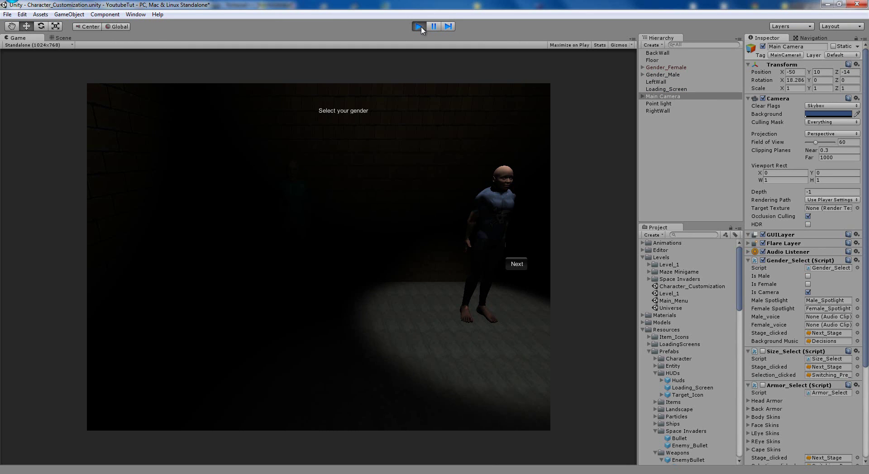
pyautogui.click(421, 27)
pyautogui.click(614, 72)
pyautogui.keyDown('alt'); pyautogui.moveTo(456, 239); pyautogui.dragTo(271, 181); pyautogui.keyUp('alt')
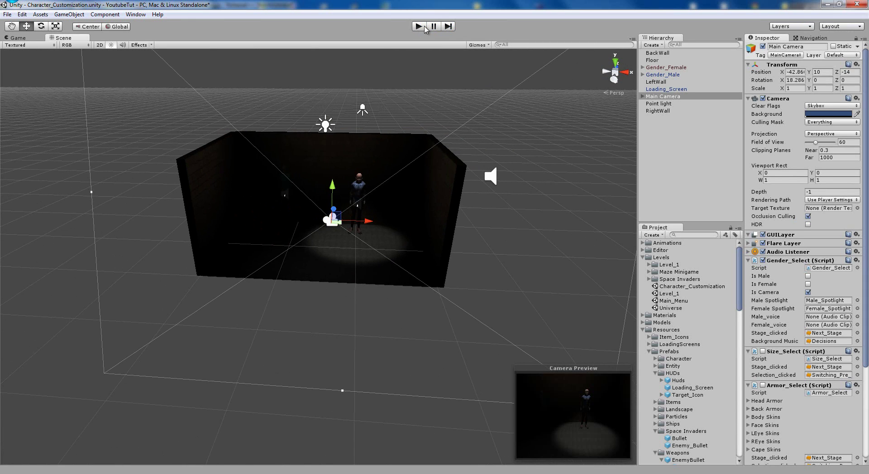
pyautogui.click(426, 27)
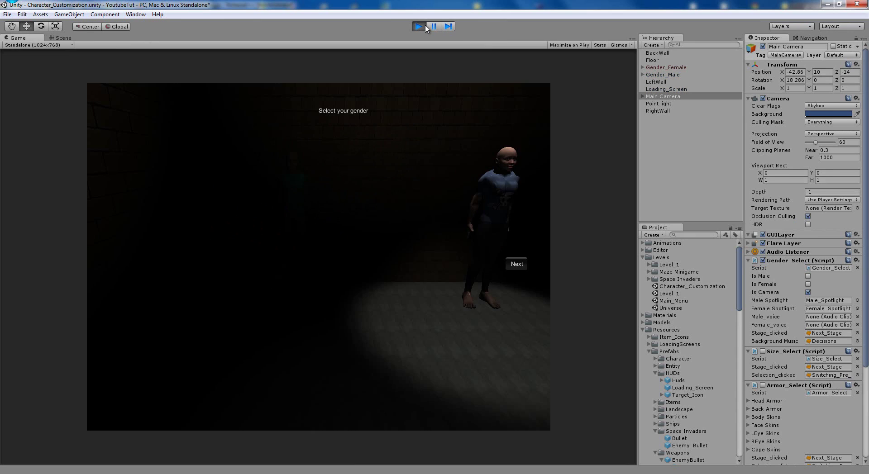
pyautogui.click(425, 27)
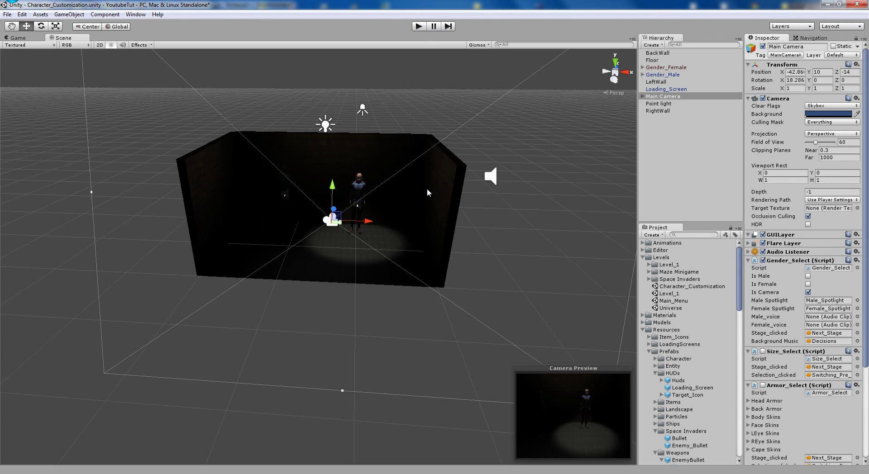
# - In Notepad++, set the Main Camera's starting X position to -42 in Gender_Select.js, save the script and return to Unity
pyautogui.hotkey('alt', 'Tab')
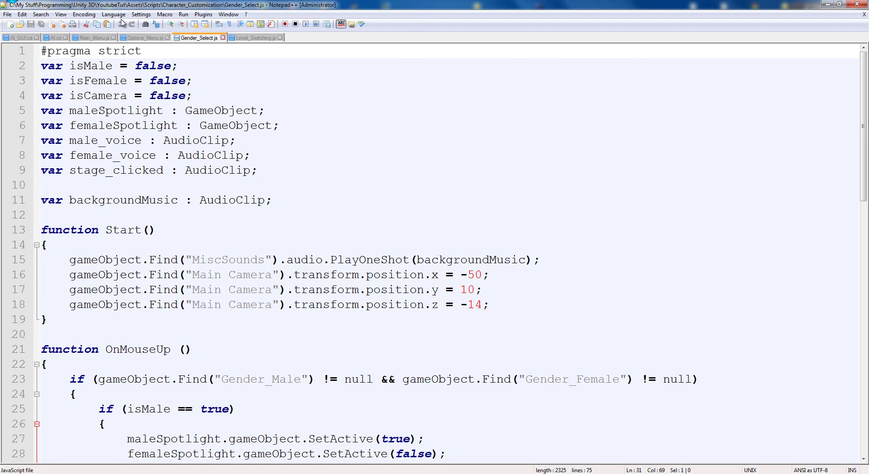
pyautogui.hotkey('alt', 'Tab')
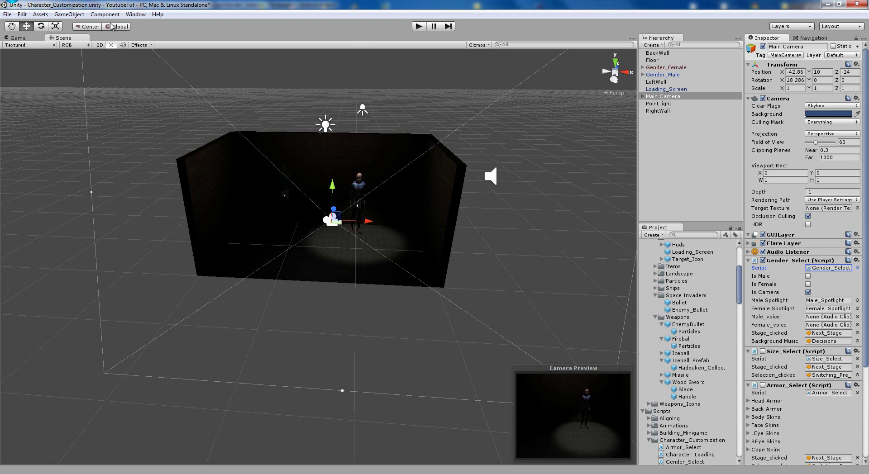
pyautogui.hotkey('alt', 'Tab')
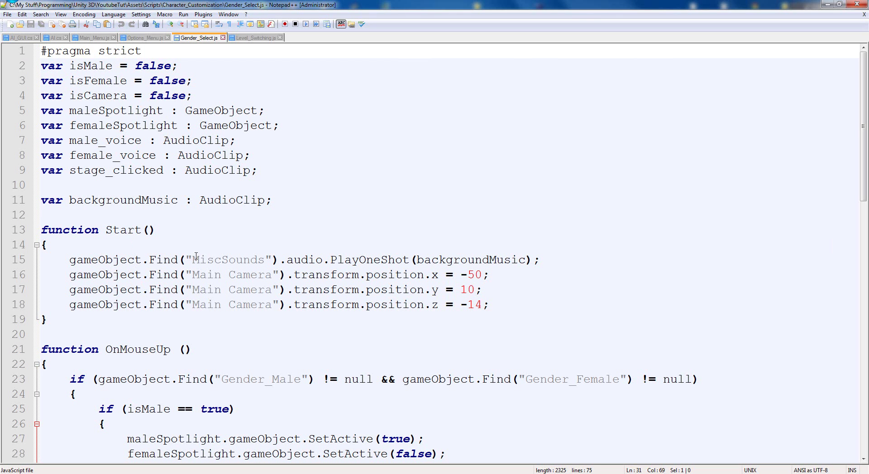
pyautogui.doubleClick(470, 276)
pyautogui.write('42')
pyautogui.hotkey('ctrl', 's')
pyautogui.hotkey('alt', 'Tab')
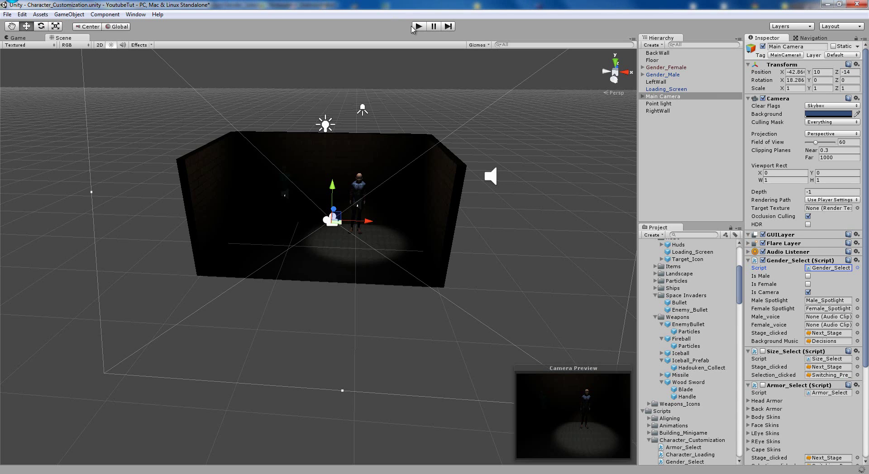
# - Play the scene, test selecting each of the two characters with the edited camera position, and stop playback
pyautogui.click(417, 26)
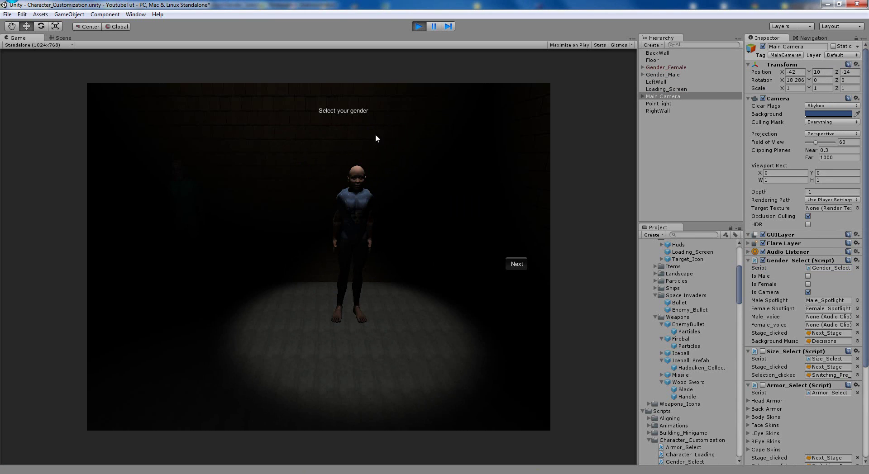
pyautogui.click(184, 198)
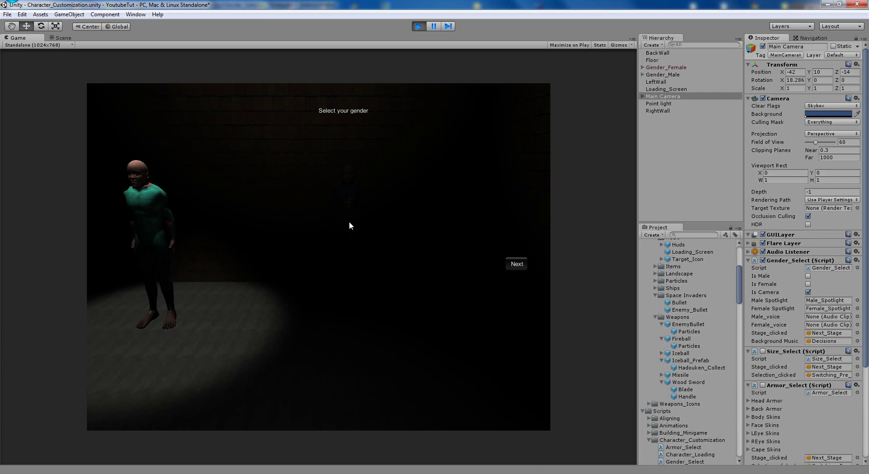
pyautogui.click(349, 221)
pyautogui.hotkey('ctrl', 'p')
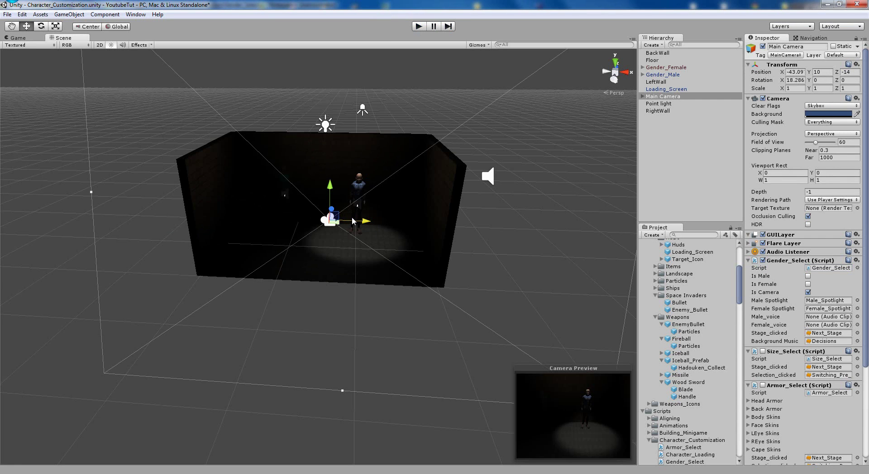
# - Move the Main Camera to about X -45 and set its starting X position to -45 in Gender_Select.js in Notepad++, saving the script
pyautogui.moveTo(352, 221); pyautogui.dragTo(333, 221)
pyautogui.click(795, 72)
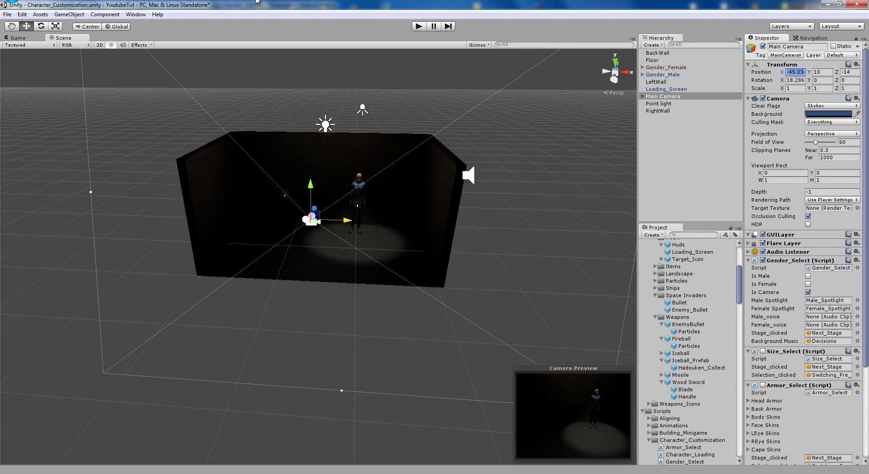
pyautogui.click(290, 1)
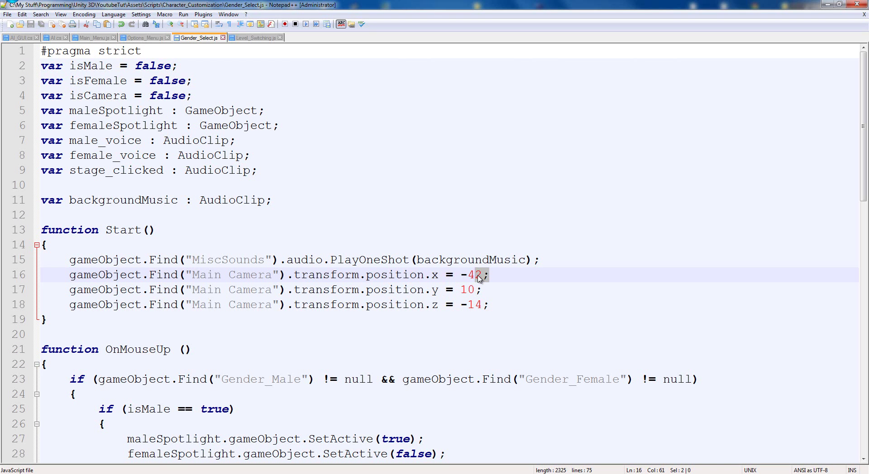
pyautogui.moveTo(474, 274); pyautogui.dragTo(481, 275)
pyautogui.write('5')
pyautogui.hotkey('ctrl', 's')
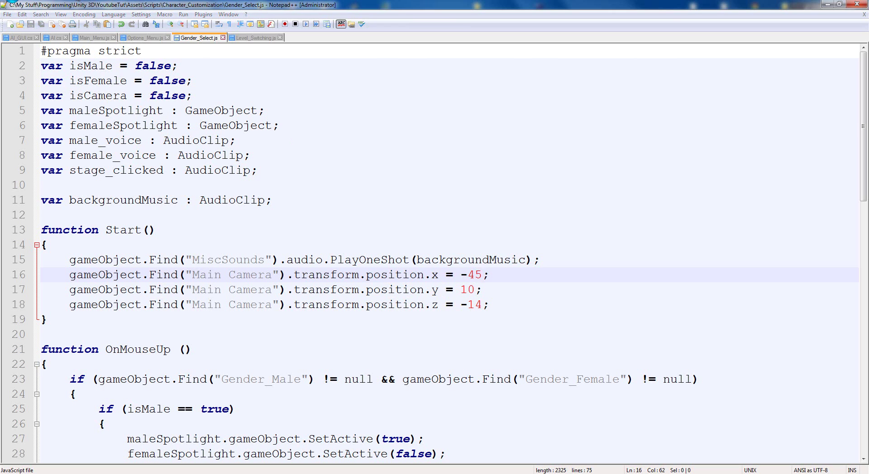
# - Return to Unity, play the scene to check the framing of both characters, and stop playback
pyautogui.hotkey('alt', 'Tab')
pyautogui.click(419, 27)
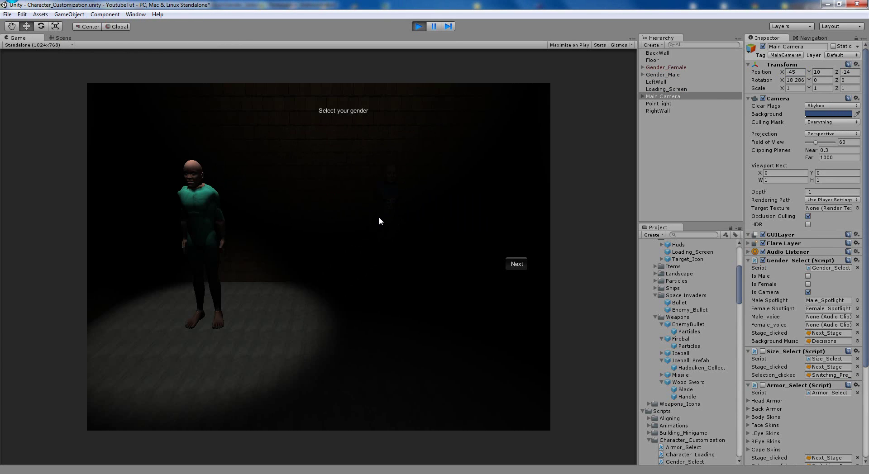
pyautogui.click(417, 27)
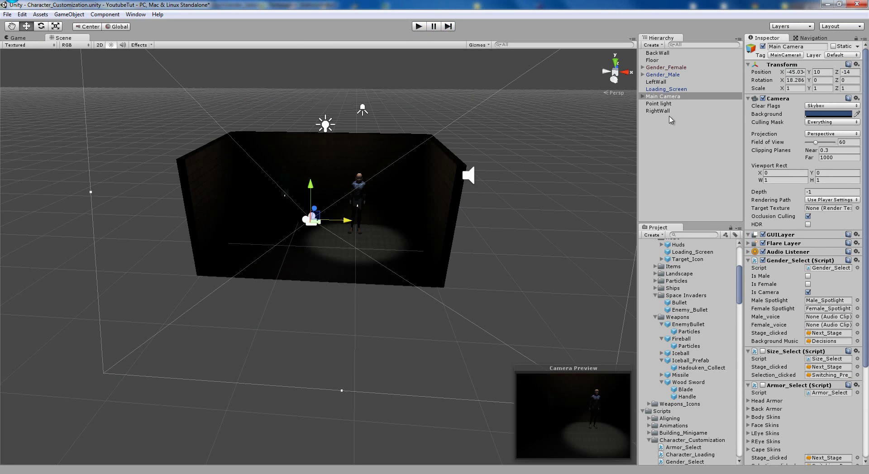
# - Increase the point light's range to about 24.6 and check the brighter room in the Game view
pyautogui.doubleClick(658, 104)
pyautogui.moveTo(277, 240); pyautogui.dragTo(278, 285)
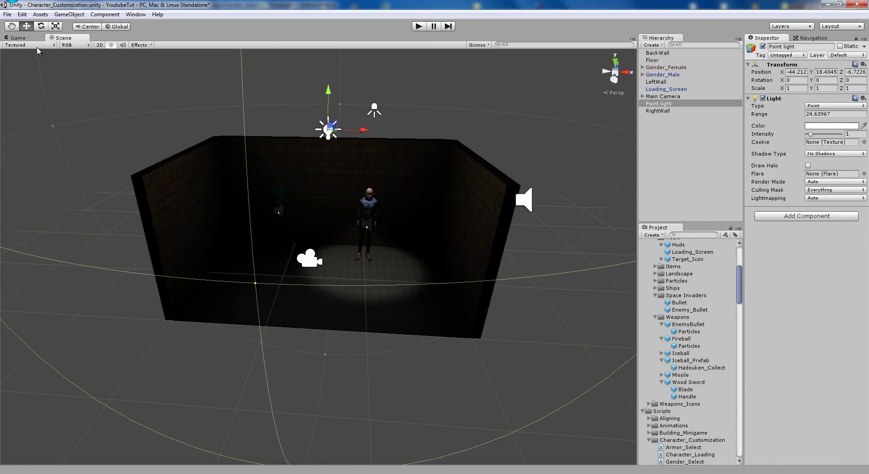
pyautogui.click(33, 40)
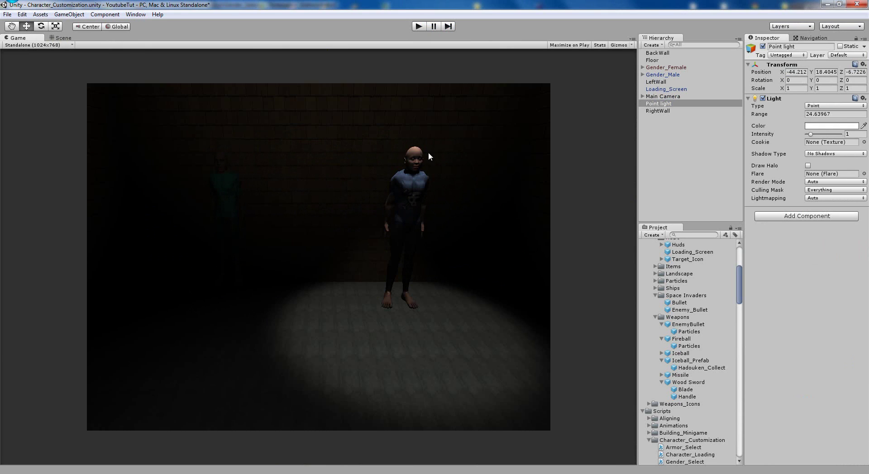